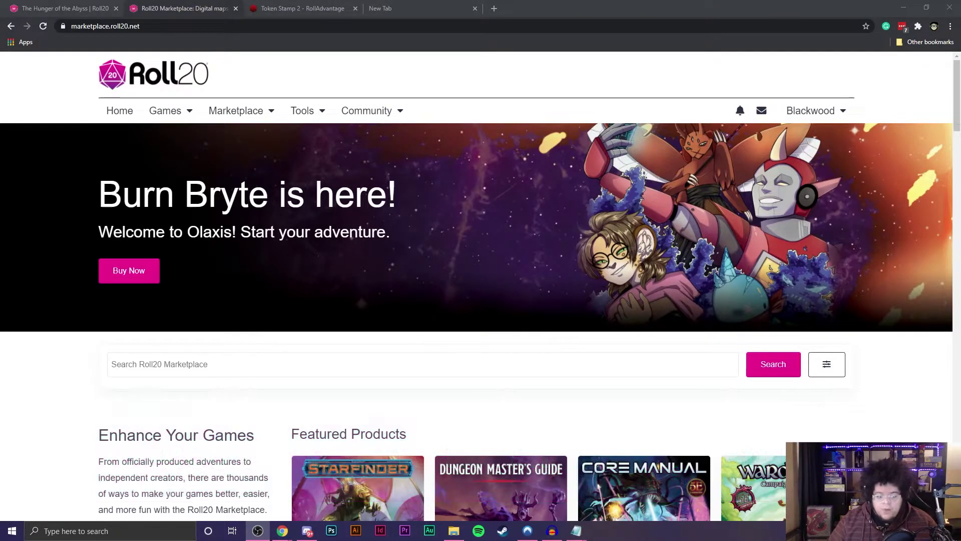
- Search the Roll20 Marketplace for 'monster manual'
{"action": "scroll", "coordinate": [321, 381], "scroll_direction": "down", "scroll_amount": 1}
{"action": "scroll", "coordinate": [325, 390], "scroll_direction": "up", "scroll_amount": 1}
{"action": "left_click", "coordinate": [306, 364]}
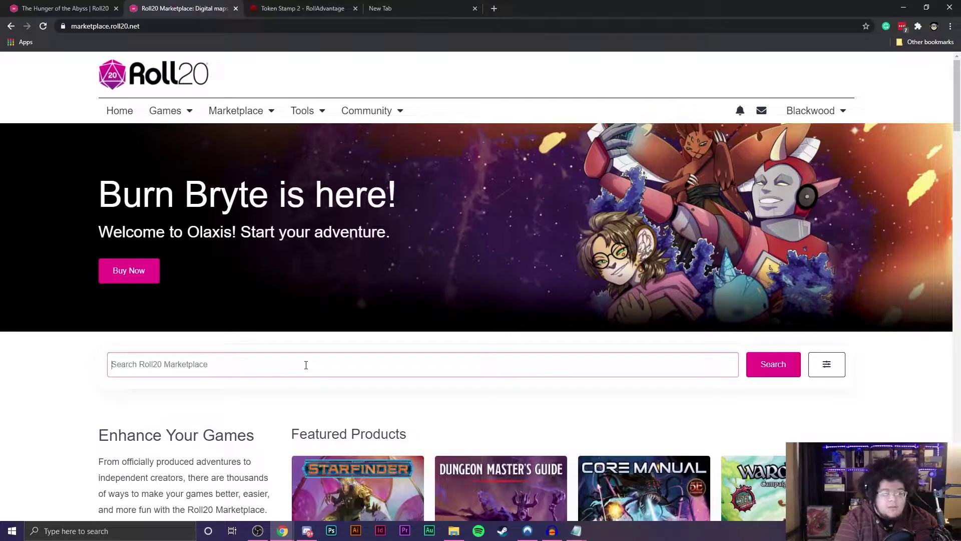
{"action": "type", "text": "monster manual"}
{"action": "key", "text": "Return"}
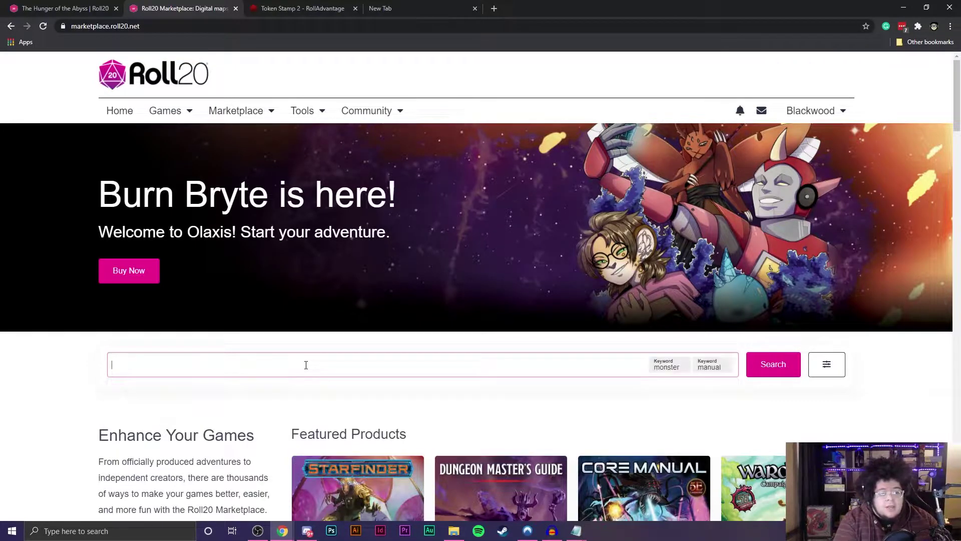
{"action": "mouse_move", "coordinate": [238, 110]}
{"action": "left_click", "coordinate": [757, 378]}
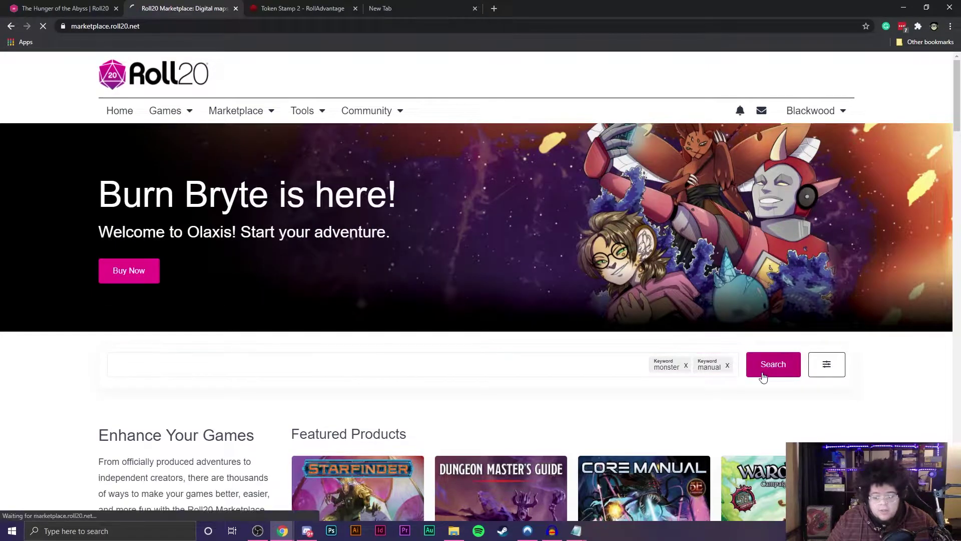
- Open the Monster Manual bundle's product page and check its wishlist options
{"action": "scroll", "coordinate": [451, 390], "scroll_direction": "down", "scroll_amount": 4}
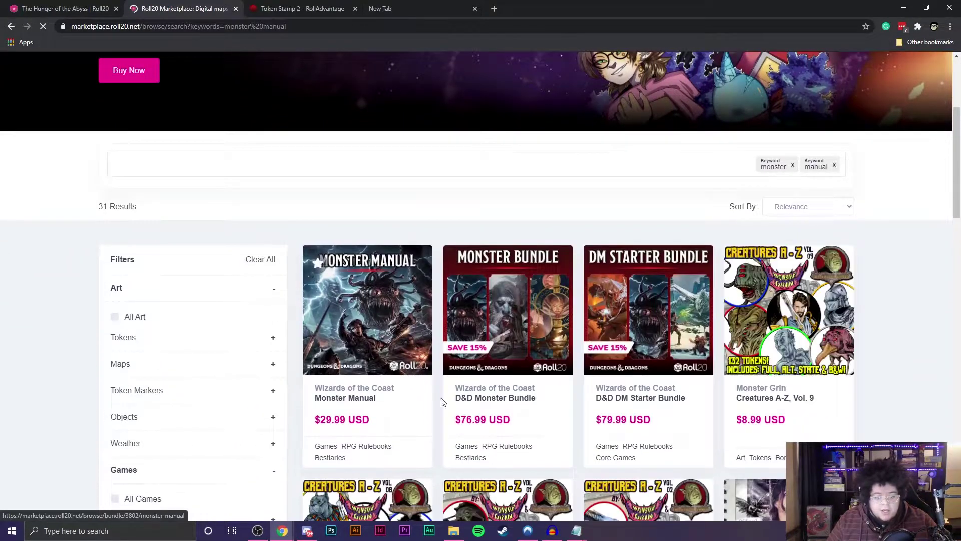
{"action": "left_click", "coordinate": [445, 408]}
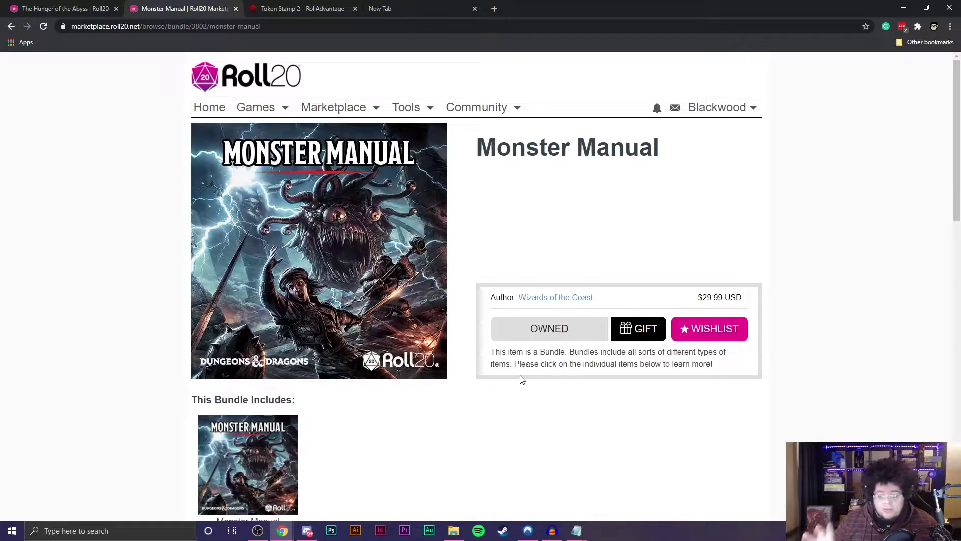
{"action": "scroll", "coordinate": [558, 345], "scroll_direction": "down", "scroll_amount": 1}
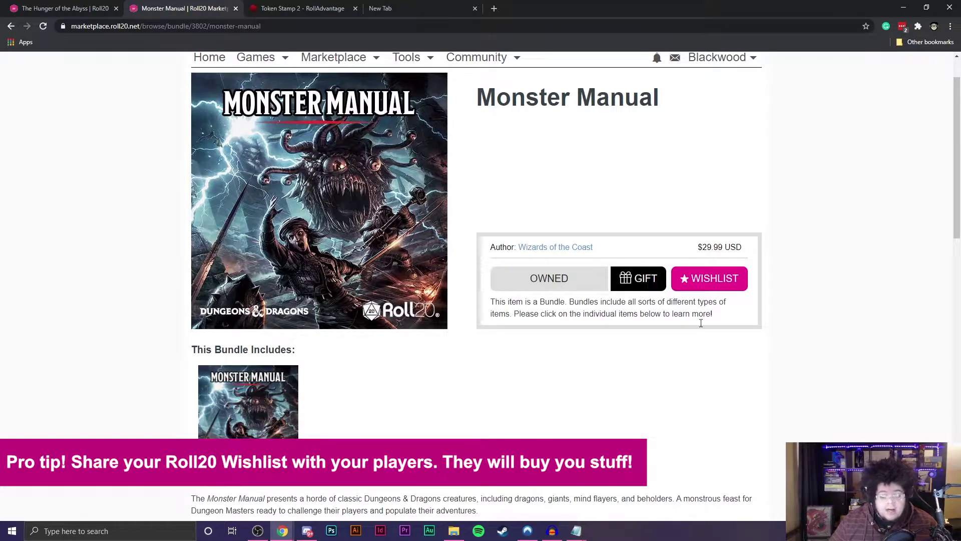
{"action": "left_click", "coordinate": [704, 285]}
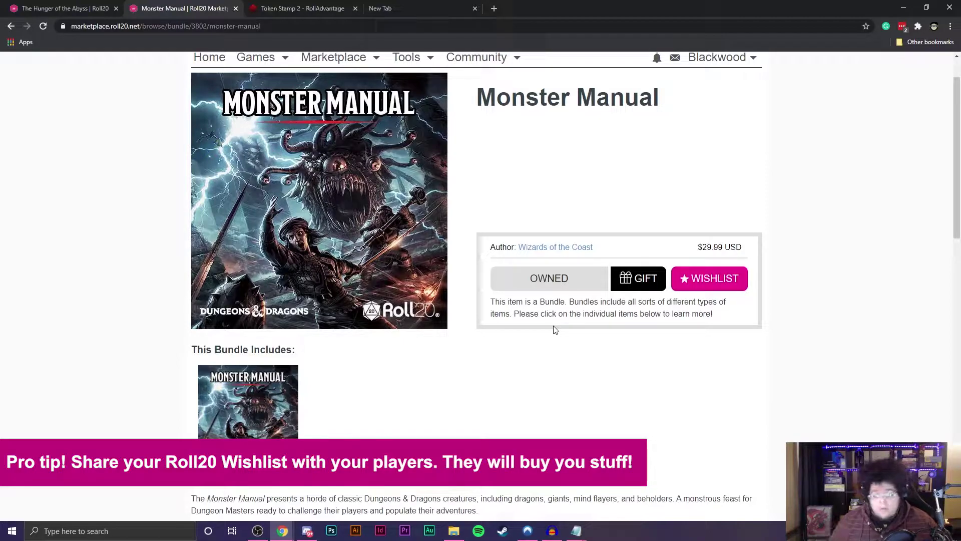
{"action": "scroll", "coordinate": [513, 264], "scroll_direction": "up", "scroll_amount": 1}
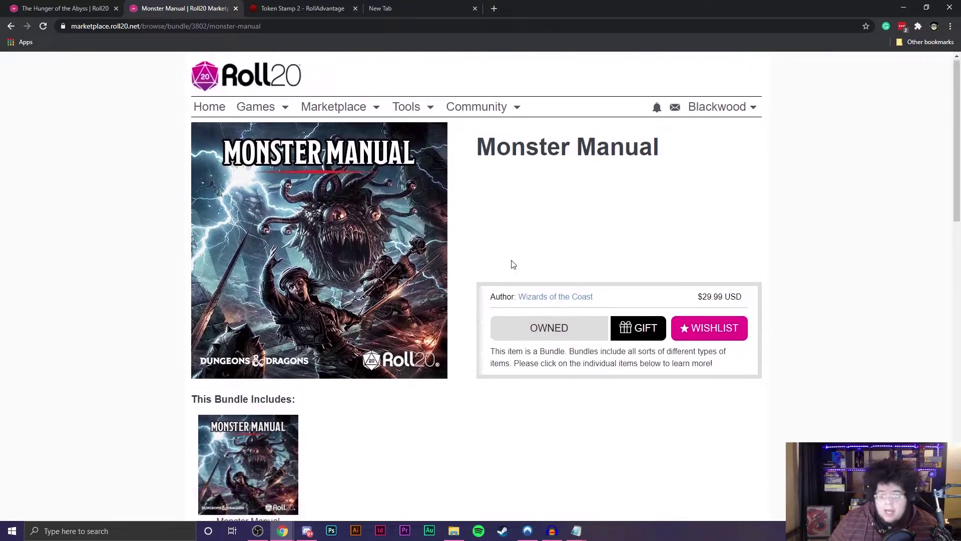
{"action": "scroll", "coordinate": [514, 262], "scroll_direction": "down", "scroll_amount": 2}
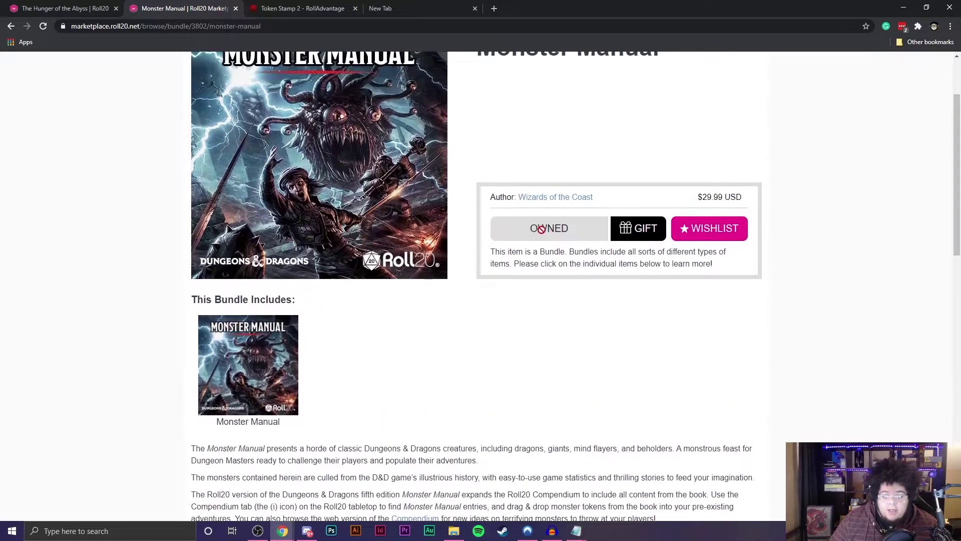
{"action": "scroll", "coordinate": [261, 196], "scroll_direction": "up", "scroll_amount": 2}
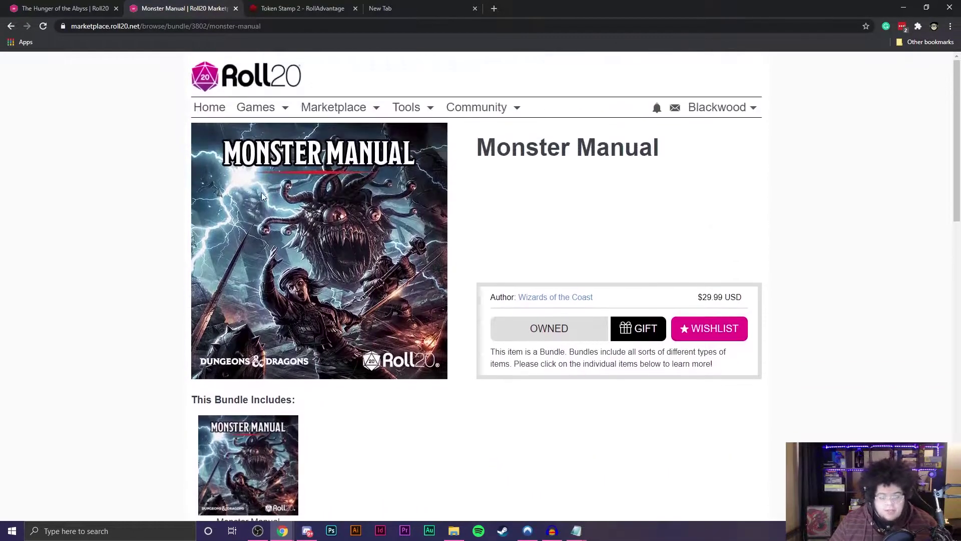
- Back in the game, search the Compendium for 'beholder' with the Monsters filter cleared
{"action": "left_click", "coordinate": [57, 11]}
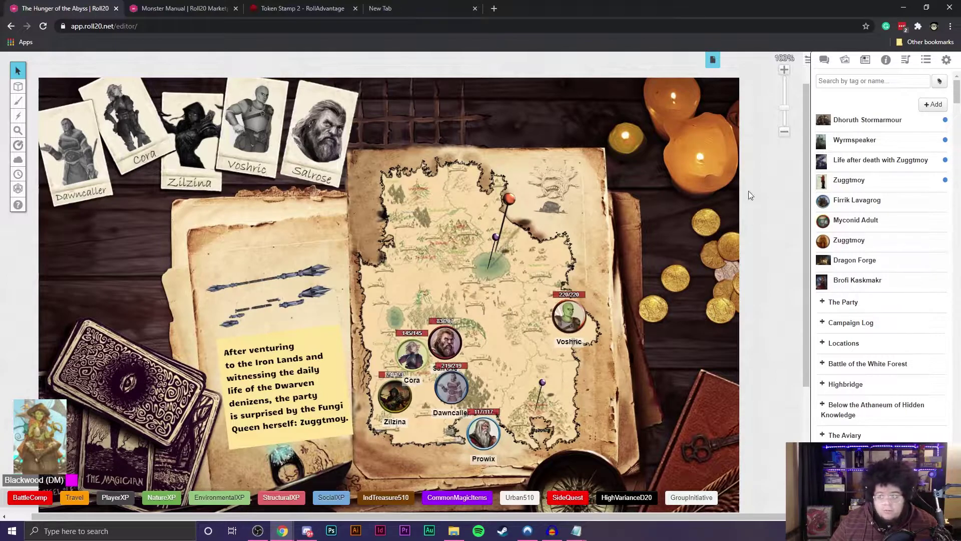
{"action": "left_click", "coordinate": [887, 64]}
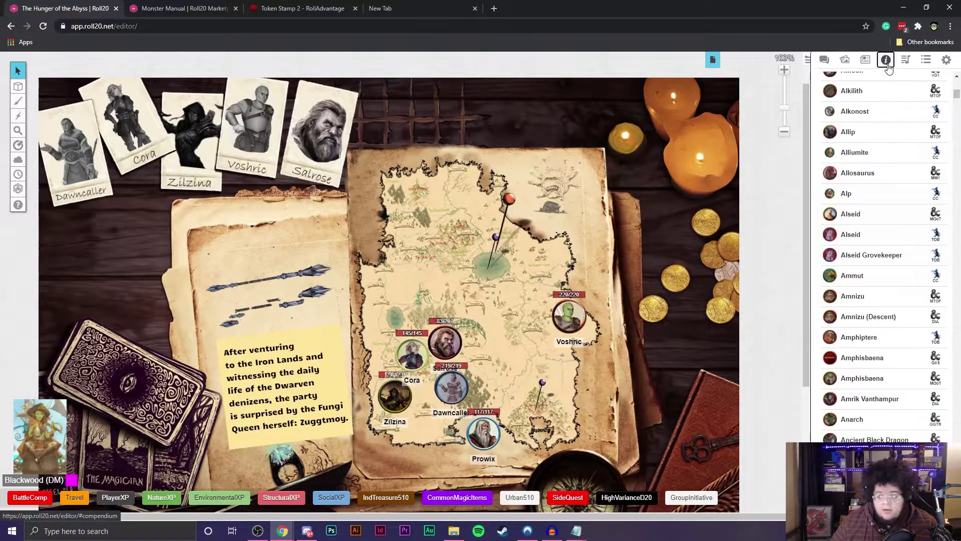
{"action": "scroll", "coordinate": [889, 181], "scroll_direction": "up", "scroll_amount": 15}
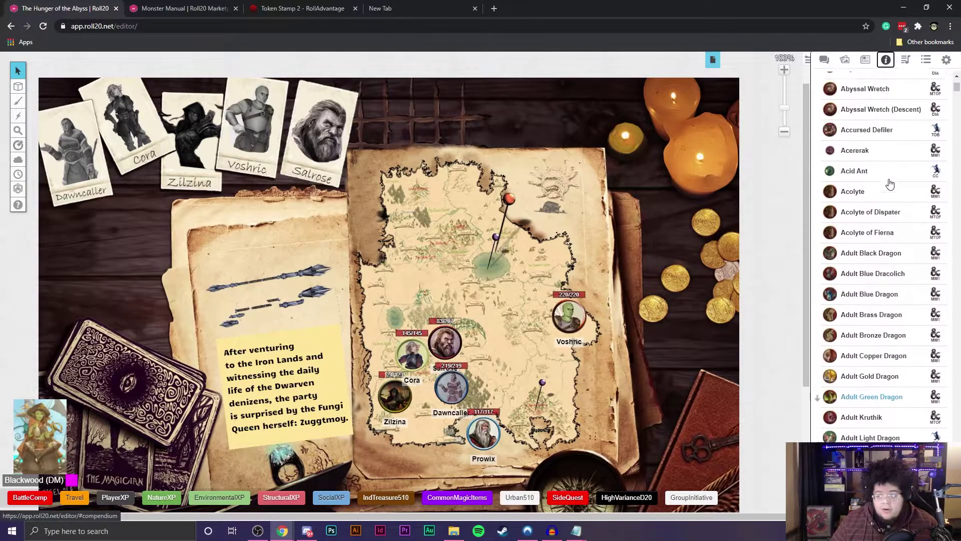
{"action": "scroll", "coordinate": [889, 184], "scroll_direction": "up", "scroll_amount": 5}
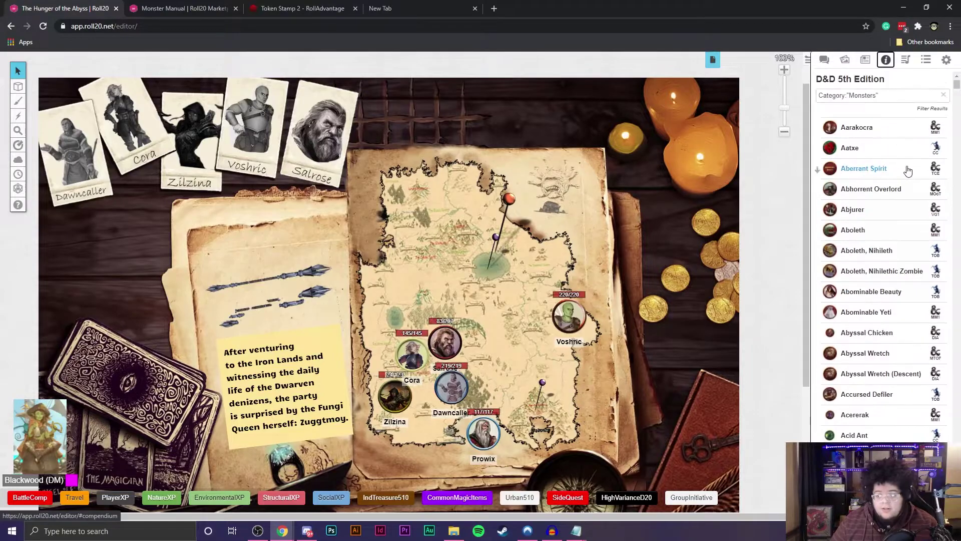
{"action": "left_click", "coordinate": [944, 96]}
{"action": "type", "text": "beholder"}
{"action": "key", "text": "Return"}
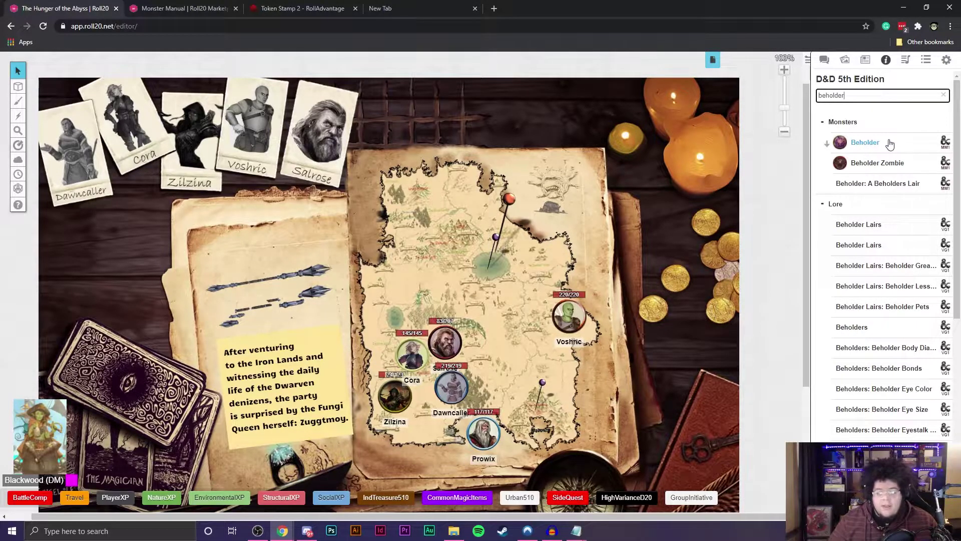
- Drag the Beholder entry onto the map as a token and move its sheet left
{"action": "left_click_drag", "start_coordinate": [864, 148], "coordinate": [506, 322]}
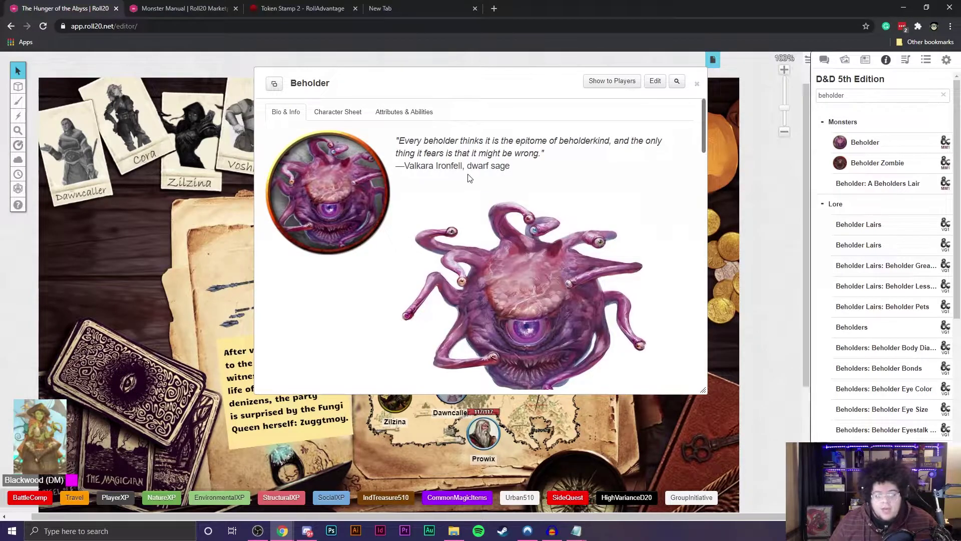
{"action": "left_click_drag", "start_coordinate": [404, 86], "coordinate": [180, 118]}
{"action": "scroll", "coordinate": [203, 249], "scroll_direction": "down", "scroll_amount": 15}
{"action": "scroll", "coordinate": [203, 249], "scroll_direction": "down", "scroll_amount": 6}
{"action": "scroll", "coordinate": [480, 339], "scroll_direction": "up", "scroll_amount": 5}
{"action": "left_click", "coordinate": [516, 323]}
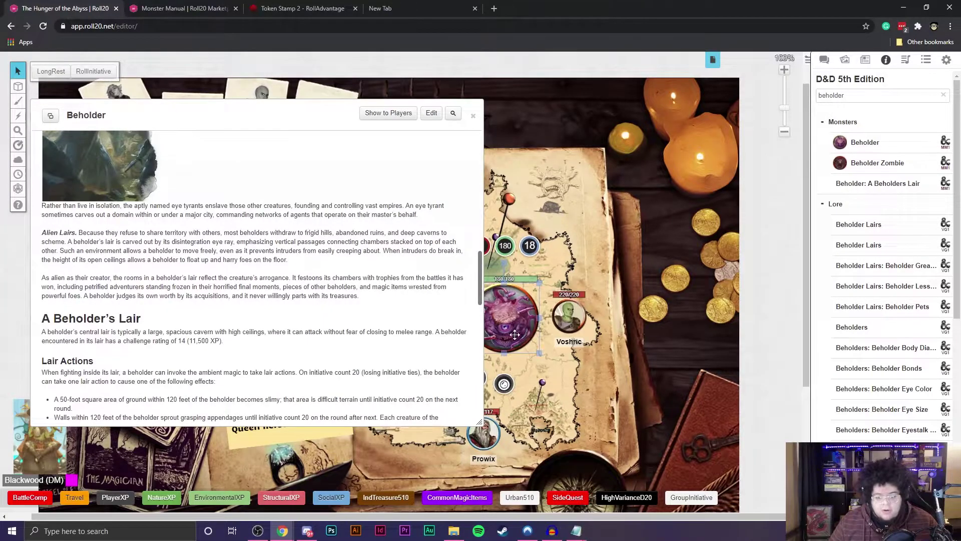
{"action": "scroll", "coordinate": [308, 311], "scroll_direction": "up", "scroll_amount": 6}
{"action": "scroll", "coordinate": [309, 311], "scroll_direction": "up", "scroll_amount": 5}
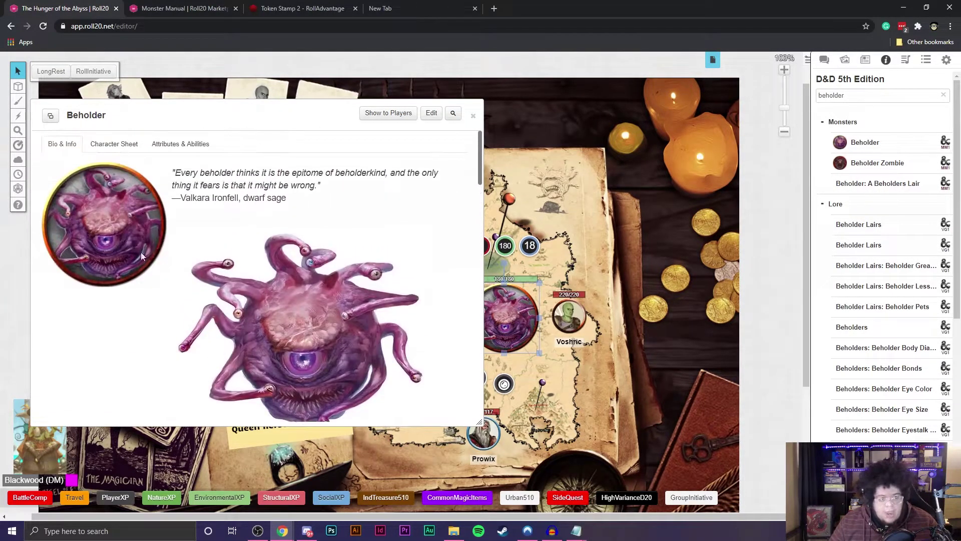
- Review the Beholder's stat block and actions on its Character Sheet, then show the chat
{"action": "left_click", "coordinate": [124, 150]}
{"action": "scroll", "coordinate": [165, 260], "scroll_direction": "down", "scroll_amount": 7}
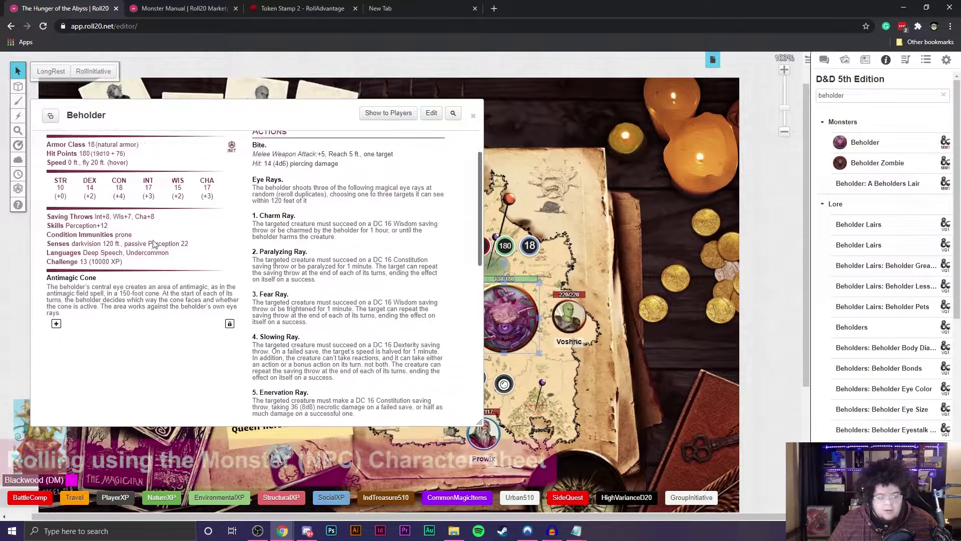
{"action": "scroll", "coordinate": [183, 287], "scroll_direction": "up", "scroll_amount": 7}
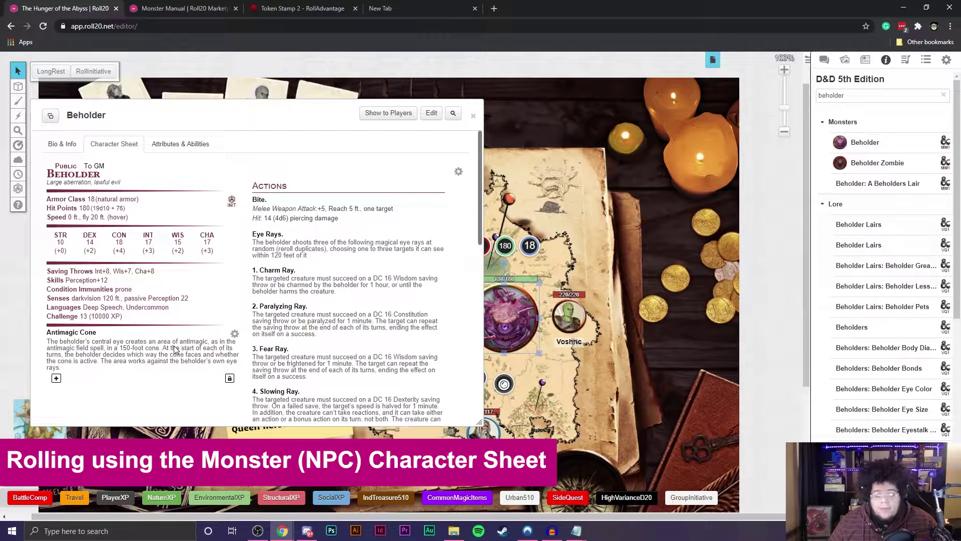
{"action": "scroll", "coordinate": [179, 307], "scroll_direction": "down", "scroll_amount": 3}
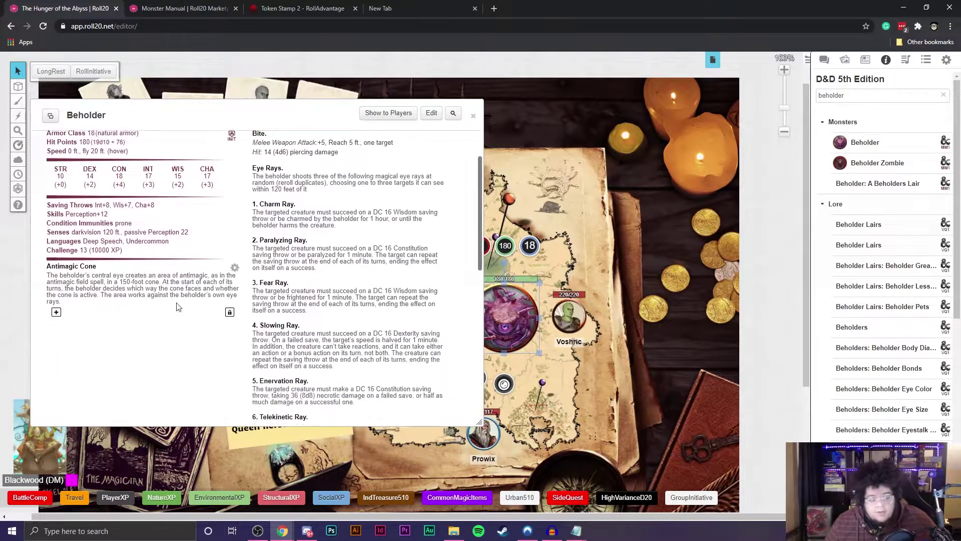
{"action": "scroll", "coordinate": [179, 306], "scroll_direction": "up", "scroll_amount": 1}
{"action": "scroll", "coordinate": [74, 283], "scroll_direction": "up", "scroll_amount": 1}
{"action": "scroll", "coordinate": [75, 283], "scroll_direction": "up", "scroll_amount": 1}
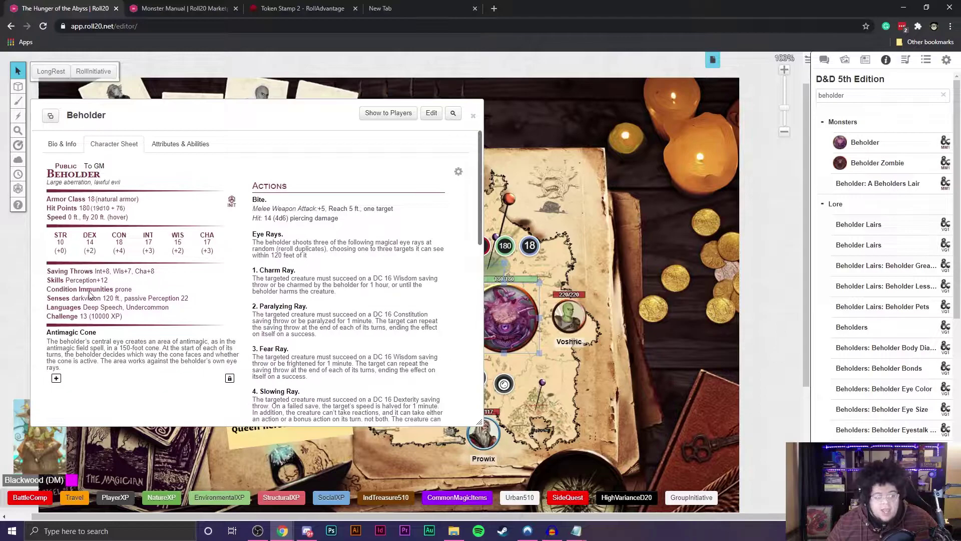
{"action": "scroll", "coordinate": [210, 322], "scroll_direction": "down", "scroll_amount": 10}
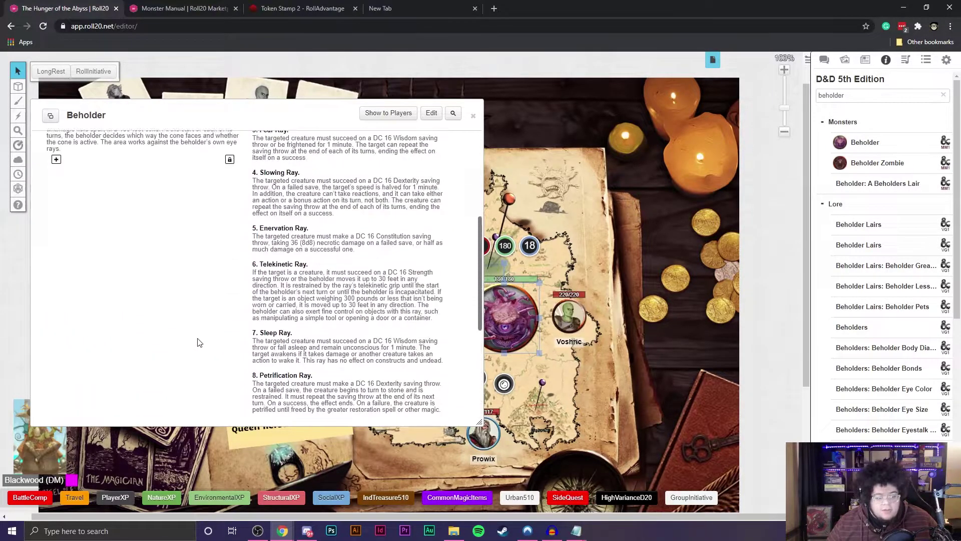
{"action": "scroll", "coordinate": [198, 342], "scroll_direction": "up", "scroll_amount": 5}
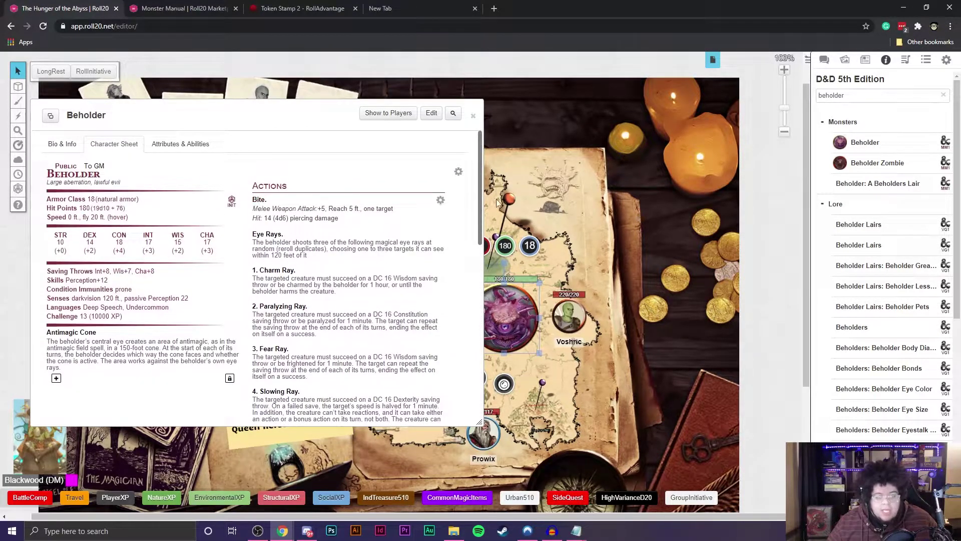
{"action": "left_click", "coordinate": [824, 60]}
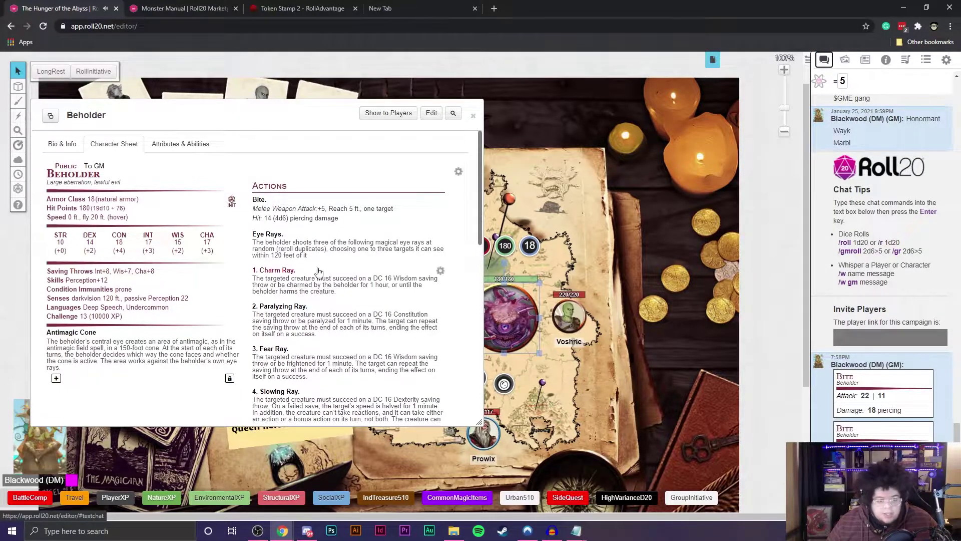
- Roll the Beholder's Petrification Ray into chat and inspect its card text
{"action": "scroll", "coordinate": [269, 273], "scroll_direction": "down", "scroll_amount": 2}
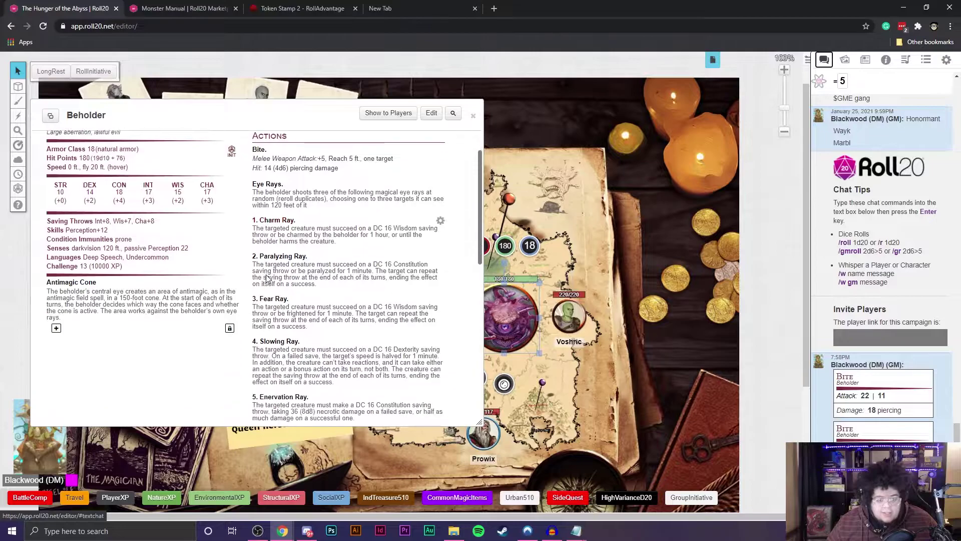
{"action": "scroll", "coordinate": [273, 270], "scroll_direction": "down", "scroll_amount": 2}
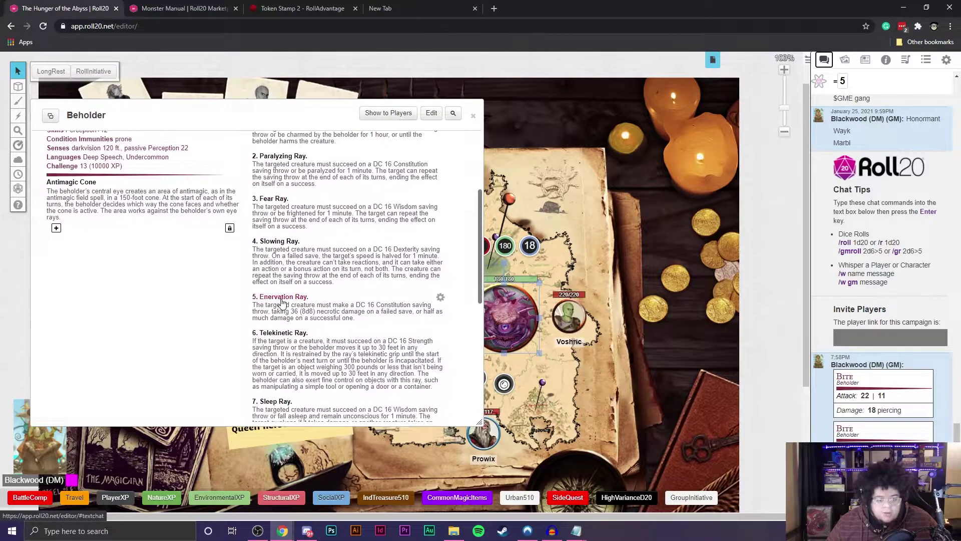
{"action": "scroll", "coordinate": [135, 335], "scroll_direction": "down", "scroll_amount": 5}
{"action": "scroll", "coordinate": [142, 341], "scroll_direction": "up", "scroll_amount": 3}
{"action": "scroll", "coordinate": [130, 360], "scroll_direction": "down", "scroll_amount": 3}
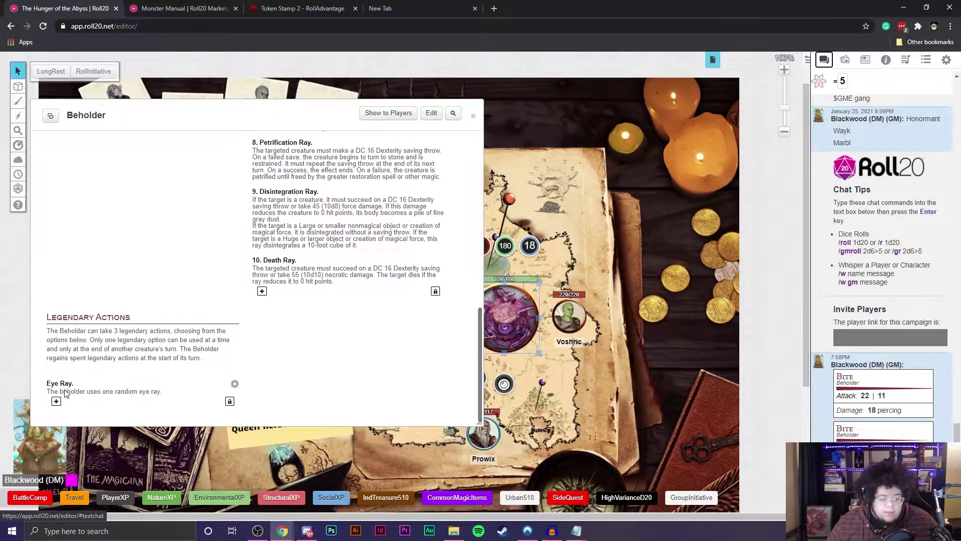
{"action": "scroll", "coordinate": [236, 373], "scroll_direction": "up", "scroll_amount": 10}
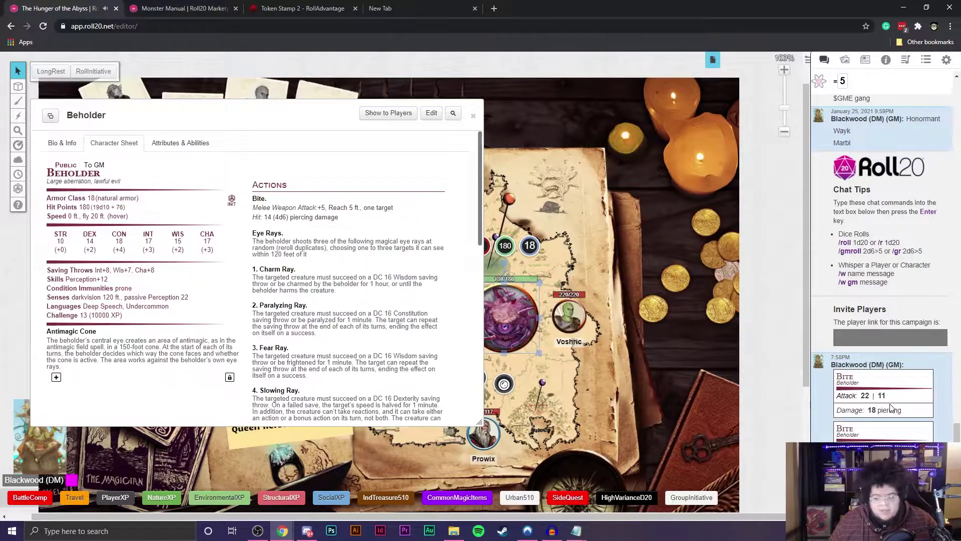
{"action": "scroll", "coordinate": [892, 408], "scroll_direction": "down", "scroll_amount": 1}
{"action": "scroll", "coordinate": [340, 280], "scroll_direction": "down", "scroll_amount": 8}
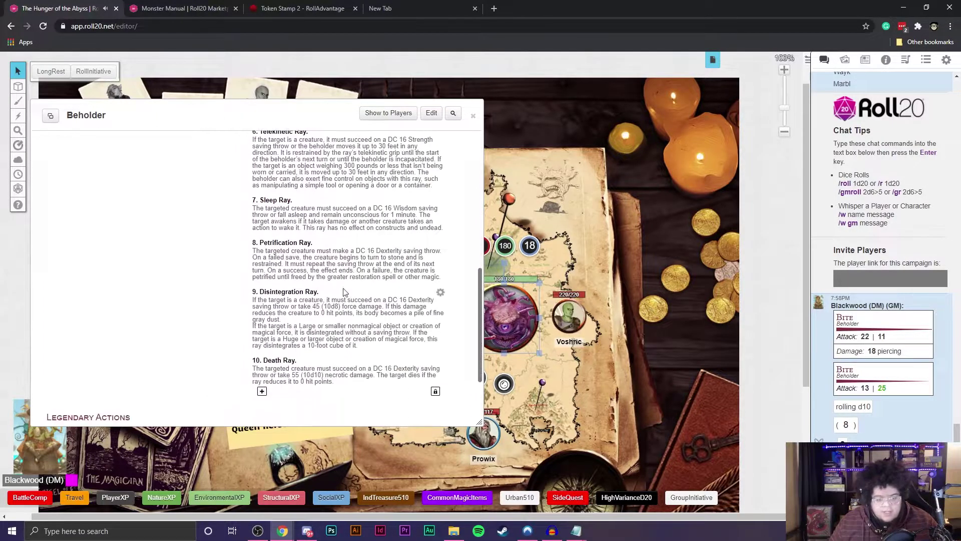
{"action": "left_click", "coordinate": [285, 243]}
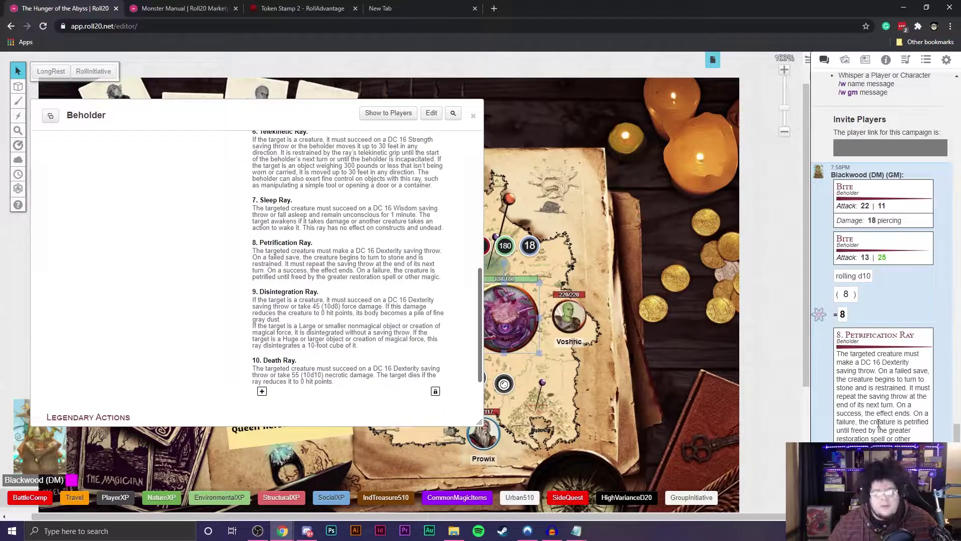
{"action": "left_click_drag", "start_coordinate": [845, 334], "coordinate": [917, 339]}
{"action": "left_click", "coordinate": [892, 361]}
{"action": "mouse_move", "coordinate": [868, 362]}
{"action": "left_mouse_down"}
{"action": "mouse_move", "coordinate": [890, 373]}
{"action": "mouse_move", "coordinate": [876, 373]}
{"action": "left_mouse_up"}
{"action": "left_click", "coordinate": [878, 373]}
{"action": "scroll", "coordinate": [350, 313], "scroll_direction": "up", "scroll_amount": 10}
{"action": "scroll", "coordinate": [350, 312], "scroll_direction": "down", "scroll_amount": 1}
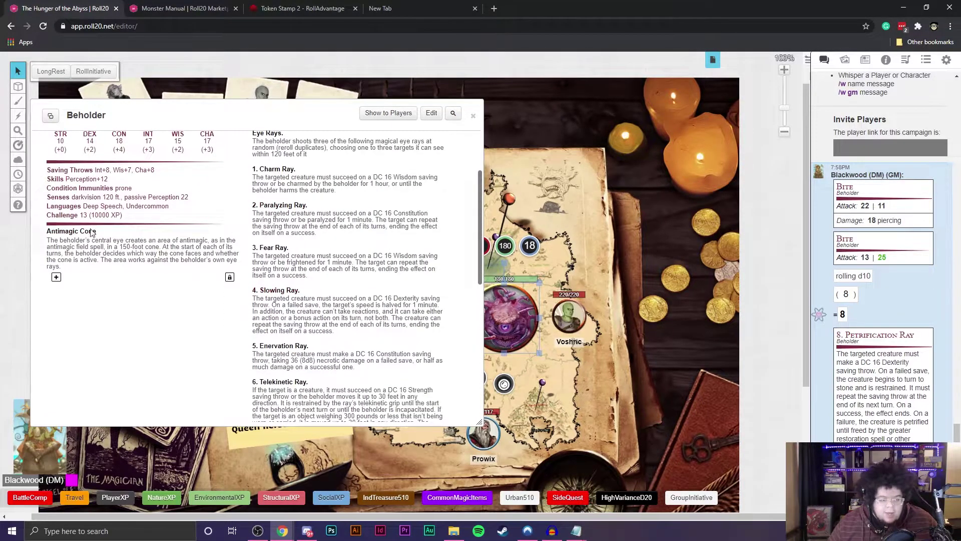
- Post the Antimagic Cone trait to chat and whisper a copy to the GM
{"action": "left_click", "coordinate": [84, 231]}
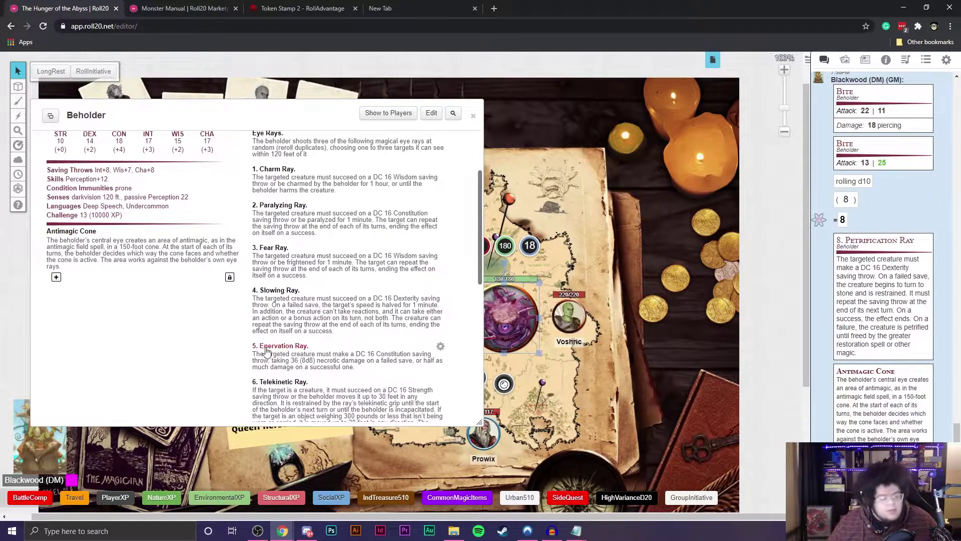
{"action": "scroll", "coordinate": [440, 346], "scroll_direction": "down", "scroll_amount": 5}
{"action": "scroll", "coordinate": [244, 341], "scroll_direction": "up", "scroll_amount": 10}
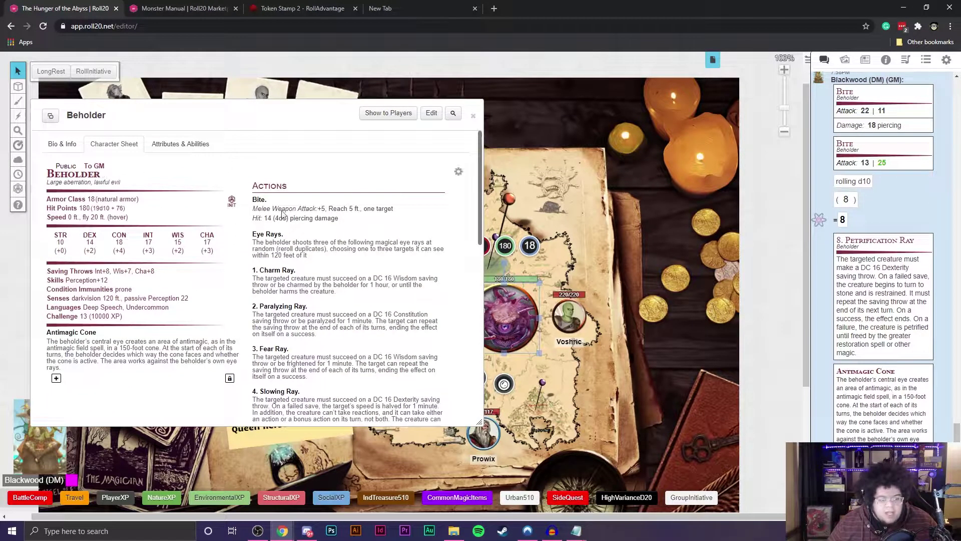
{"action": "left_click", "coordinate": [71, 332]}
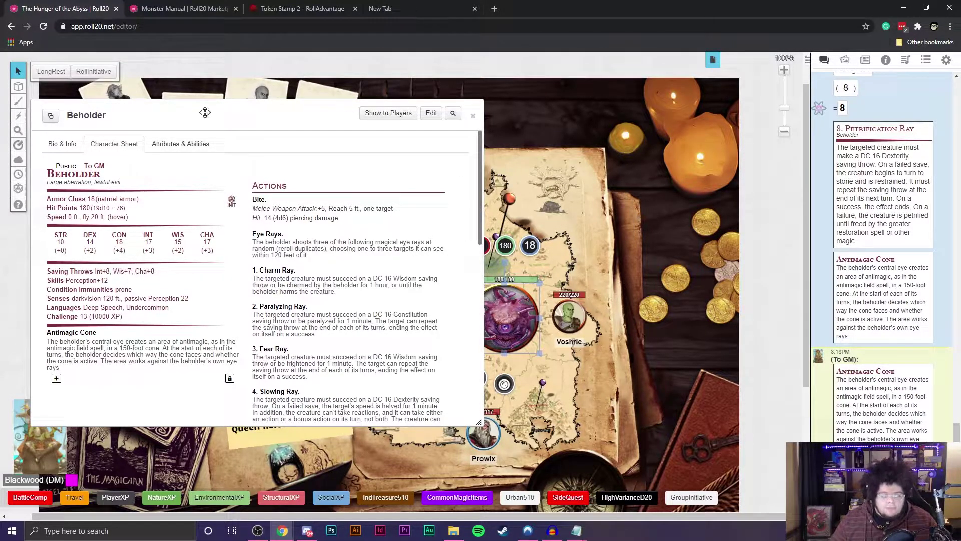
- Close the Beholder sheet, deselect the token and switch to the Journal
{"action": "left_click", "coordinate": [473, 115]}
{"action": "left_click", "coordinate": [600, 332]}
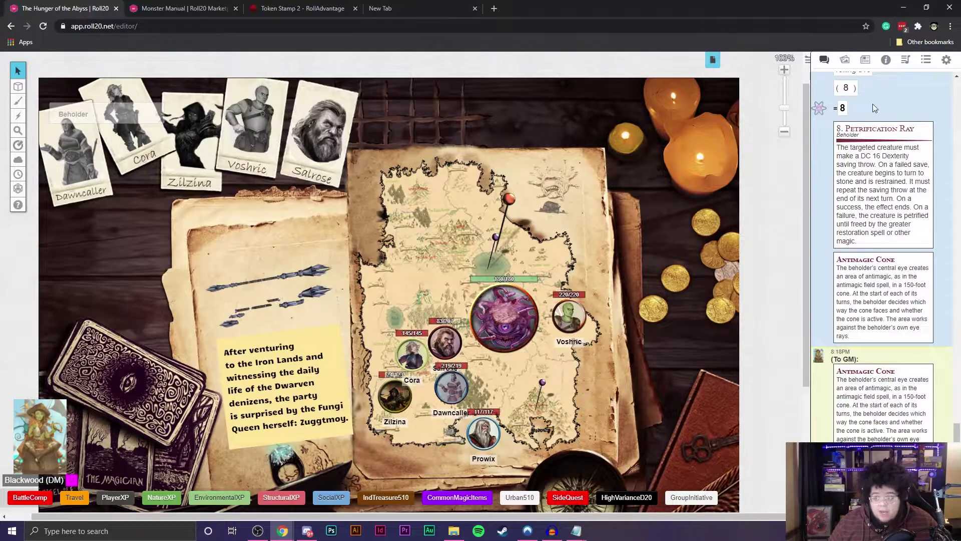
{"action": "left_click", "coordinate": [872, 62]}
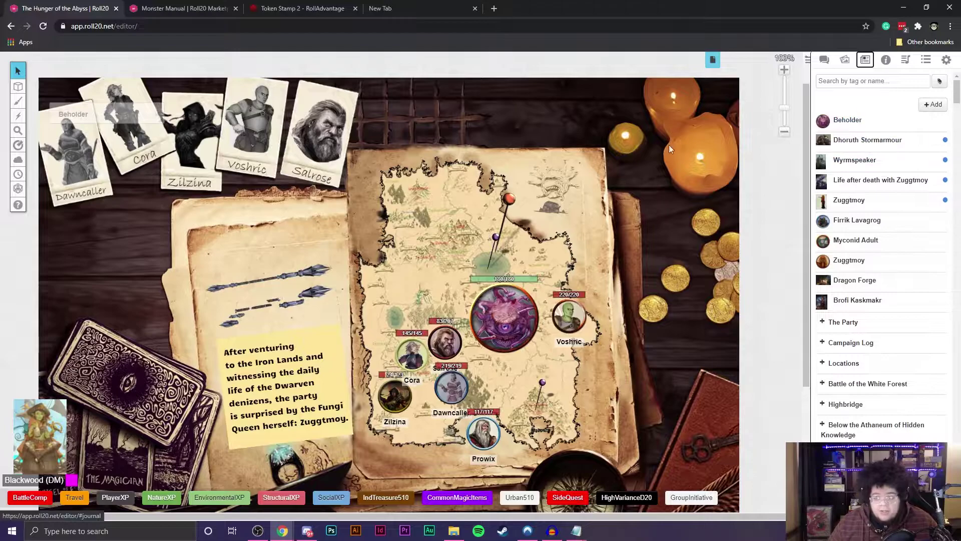
- Reopen the Beholder's sheet from the Journal, reposition it, then close it and deselect the token
{"action": "left_click", "coordinate": [522, 298]}
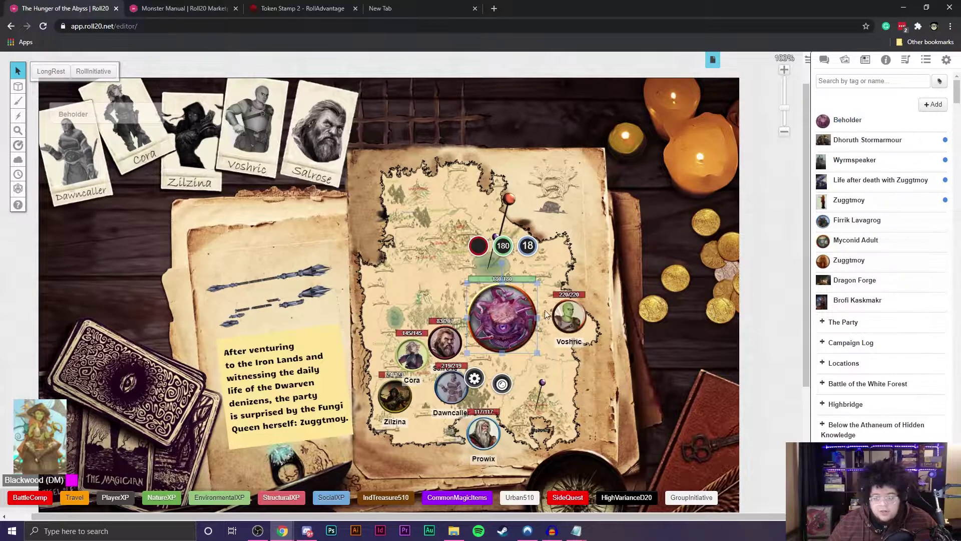
{"action": "left_click", "coordinate": [555, 378]}
{"action": "left_click", "coordinate": [523, 333]}
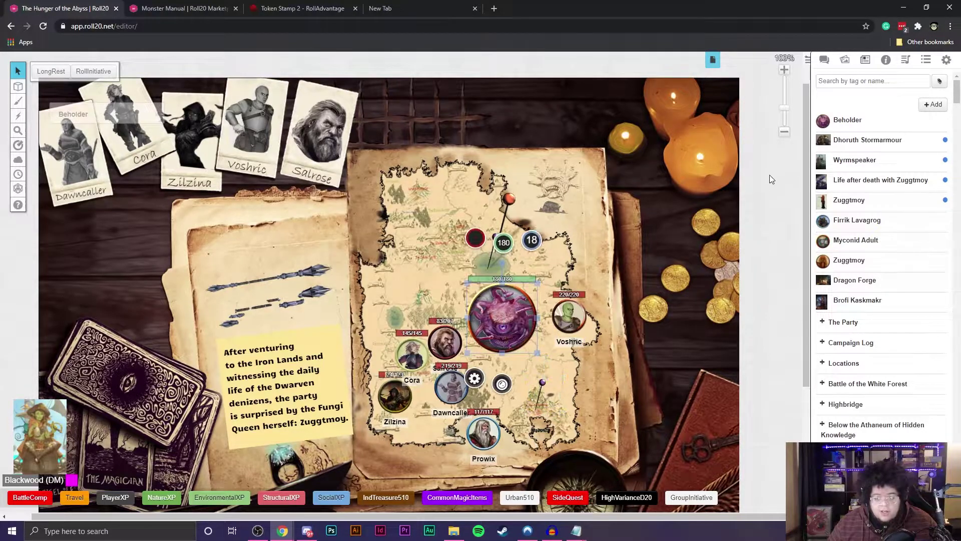
{"action": "left_click", "coordinate": [847, 119]}
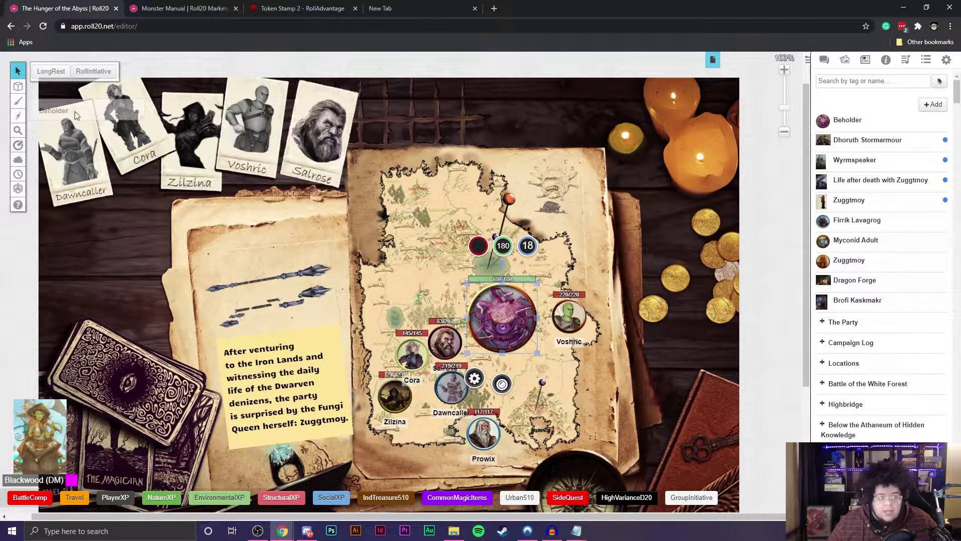
{"action": "left_click_drag", "start_coordinate": [130, 120], "coordinate": [299, 124]}
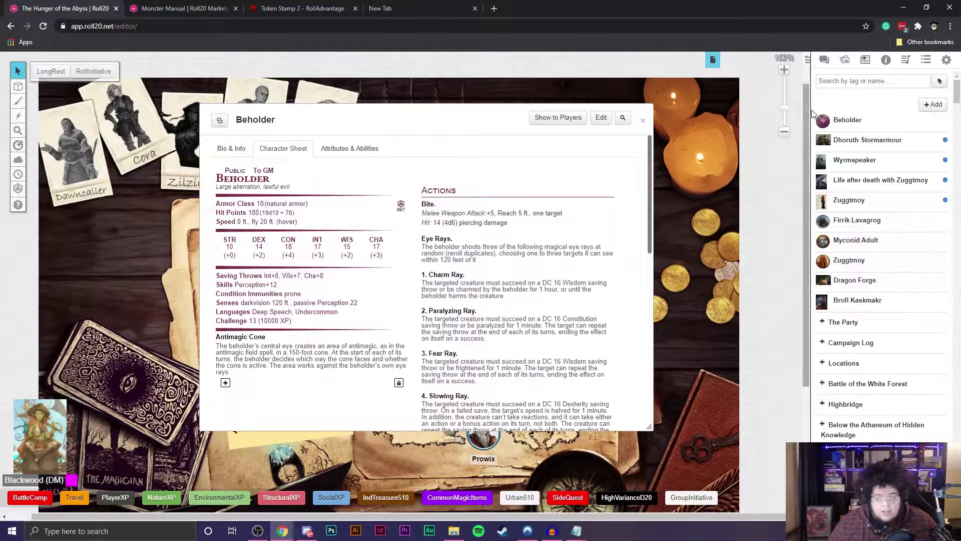
{"action": "scroll", "coordinate": [626, 201], "scroll_direction": "down", "scroll_amount": 10}
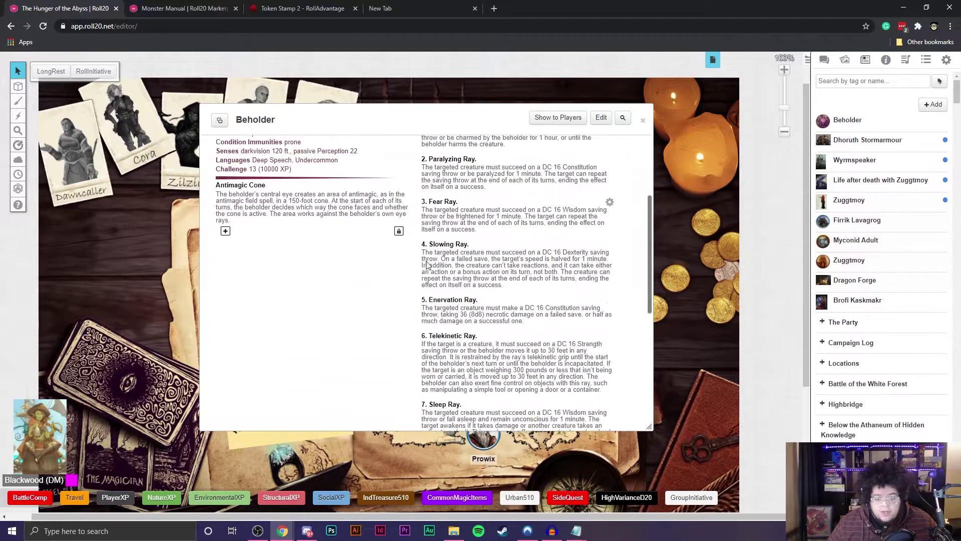
{"action": "left_click", "coordinate": [643, 120]}
{"action": "left_click", "coordinate": [573, 275]}
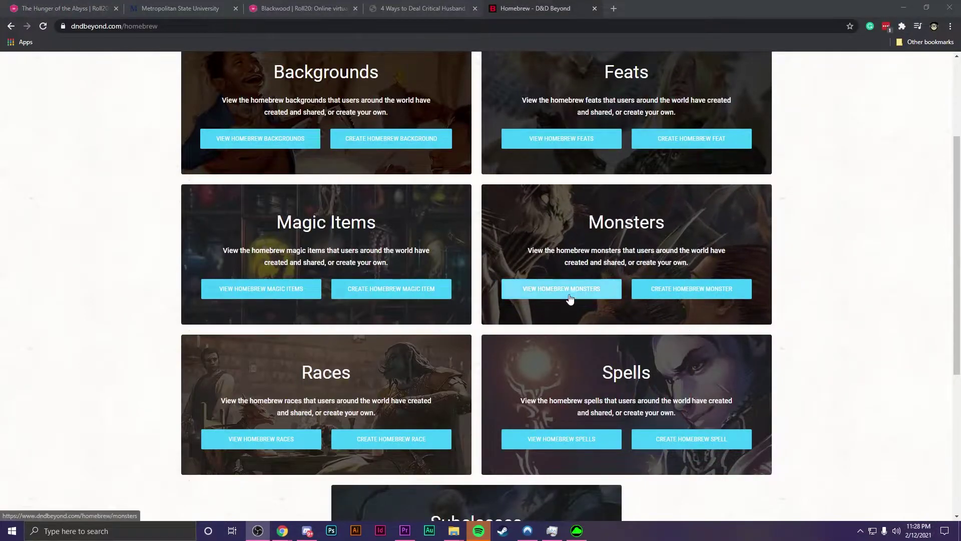
{"action": "left_click", "coordinate": [570, 298]}
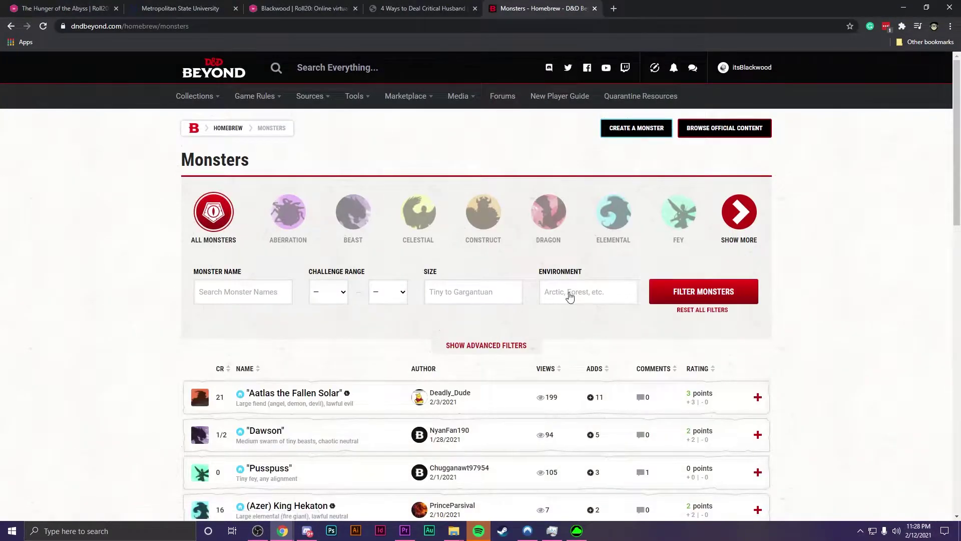
{"action": "scroll", "coordinate": [566, 297], "scroll_direction": "down", "scroll_amount": 4}
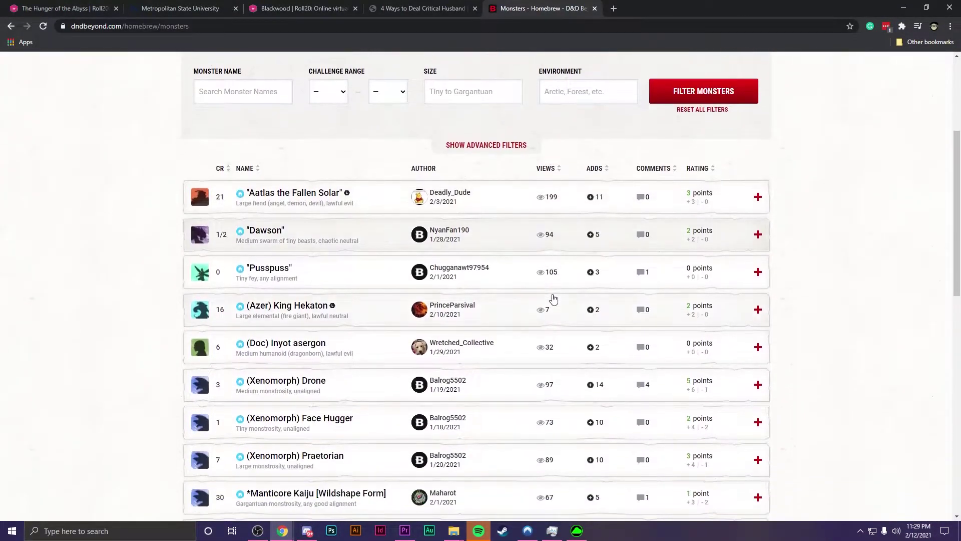
{"action": "left_click", "coordinate": [292, 198]}
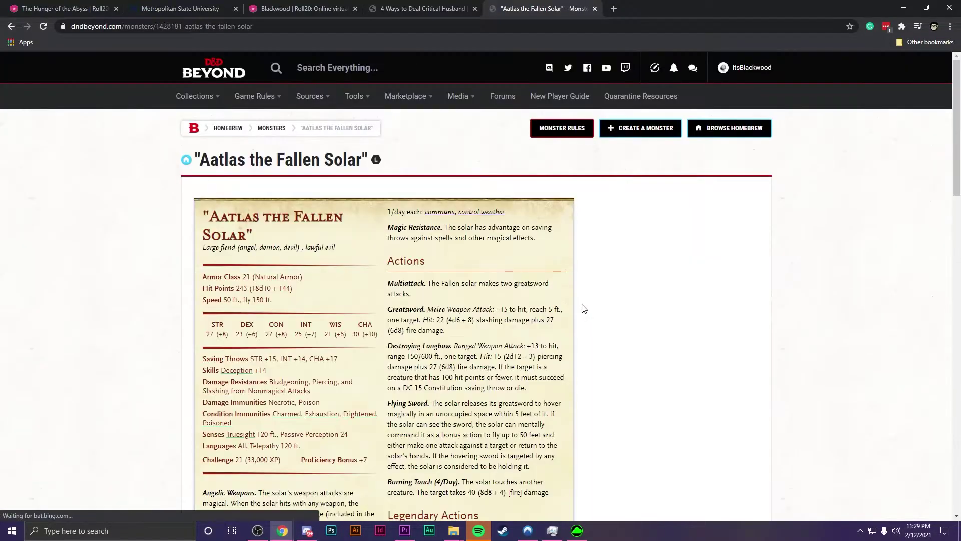
{"action": "scroll", "coordinate": [583, 308], "scroll_direction": "down", "scroll_amount": 2}
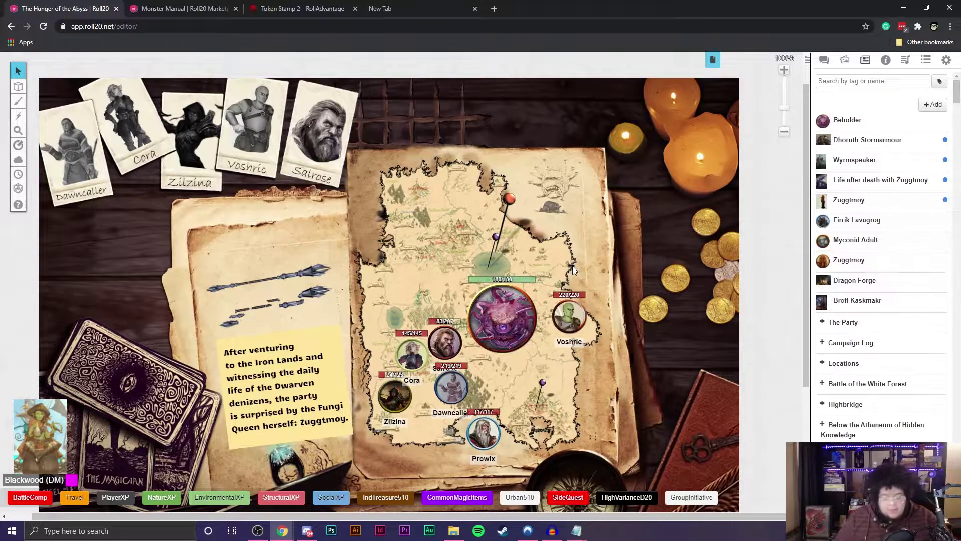
- Create a new journal character named 'Zandarok the Cruel' and save it
{"action": "left_click", "coordinate": [933, 104]}
{"action": "left_click", "coordinate": [873, 102]}
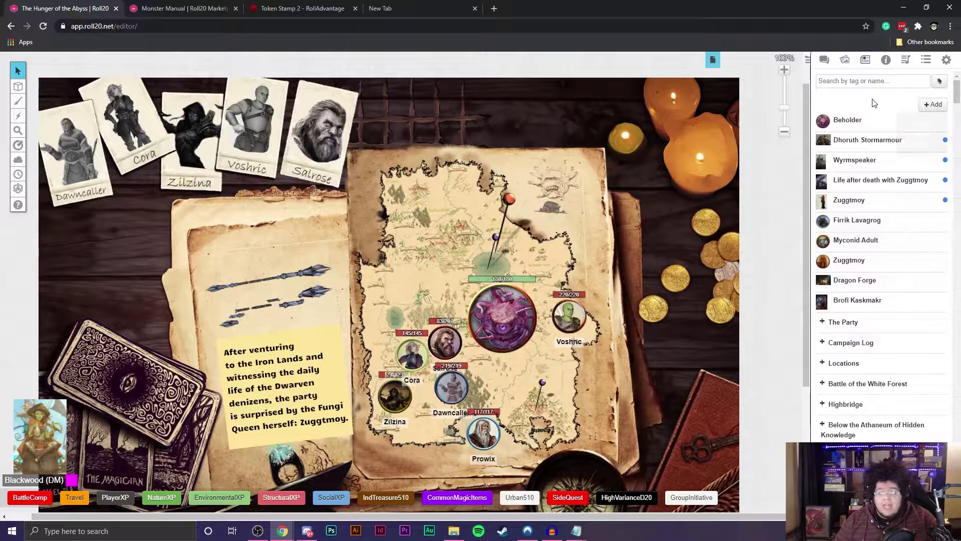
{"action": "left_click", "coordinate": [929, 106]}
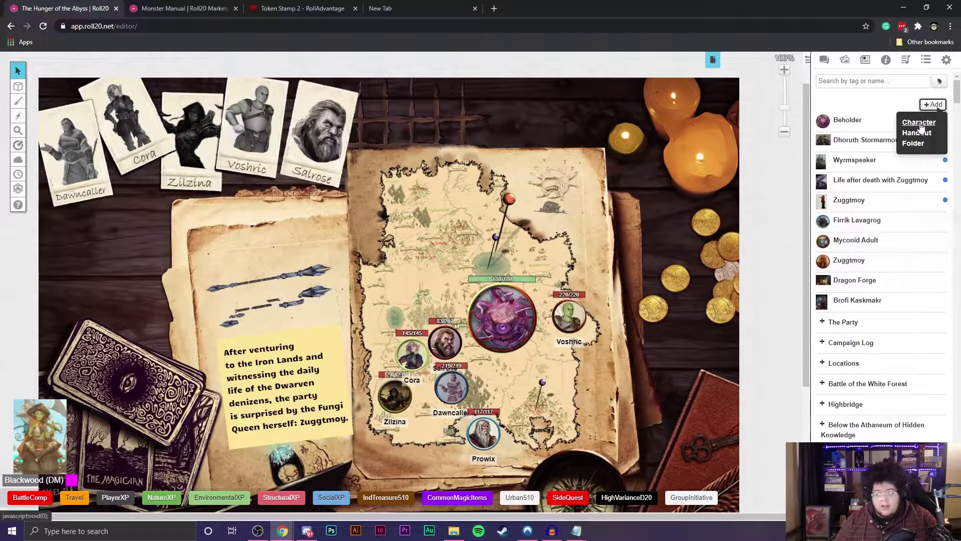
{"action": "left_click", "coordinate": [920, 125]}
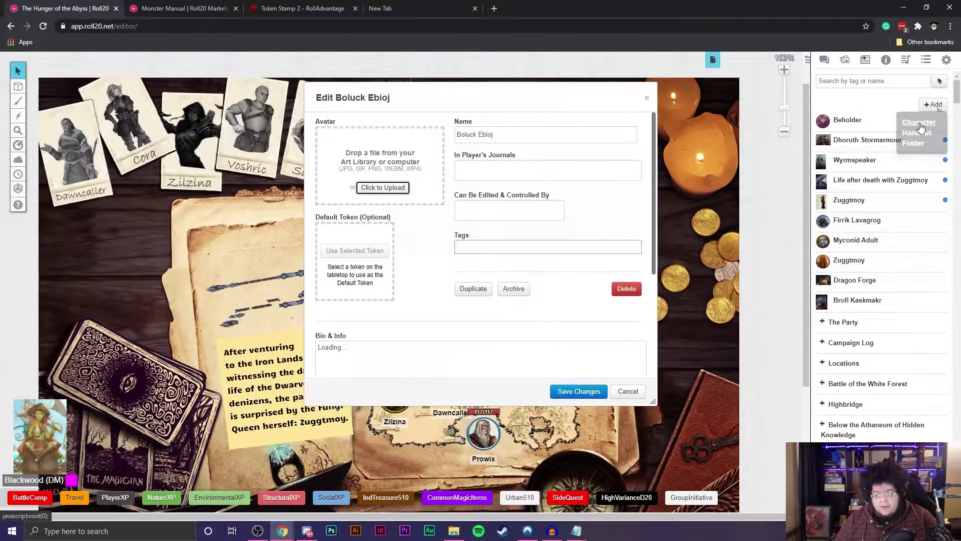
{"action": "triple_click", "coordinate": [510, 128]}
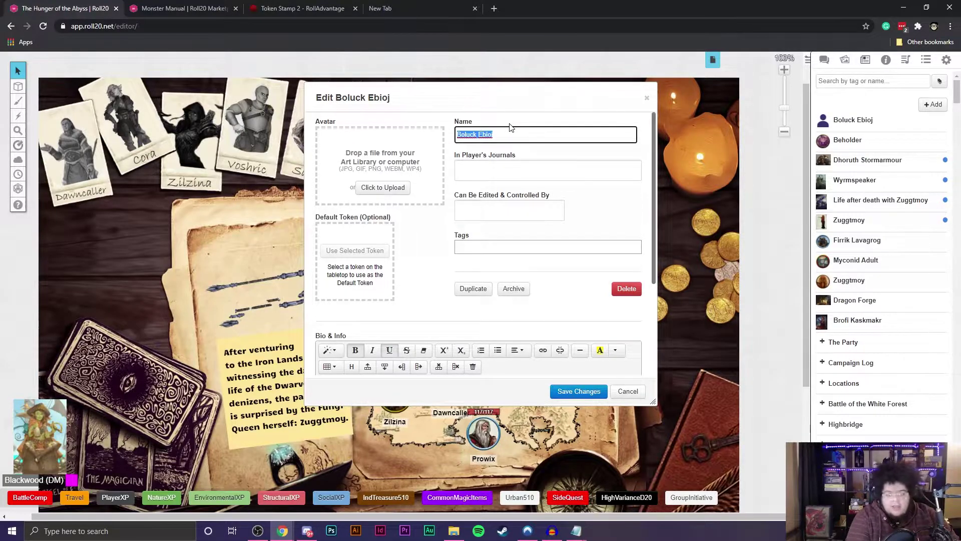
{"action": "type", "text": "Zandarok"}
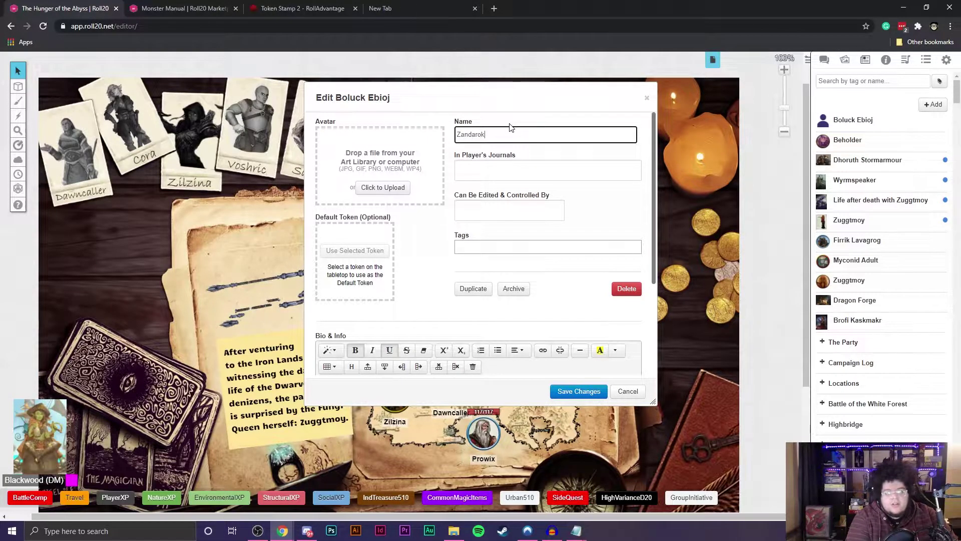
{"action": "type", "text": " the Cruel"}
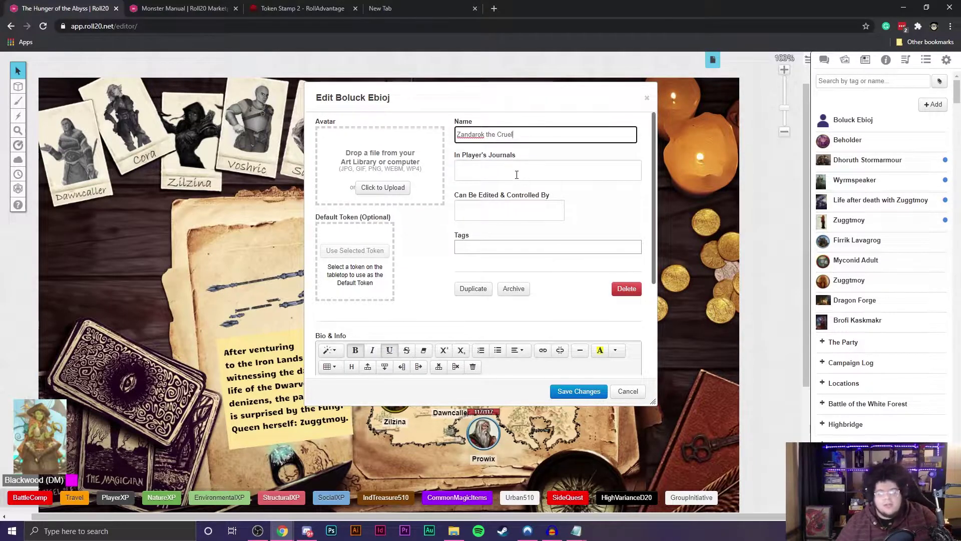
{"action": "left_click", "coordinate": [440, 222]}
{"action": "scroll", "coordinate": [419, 221], "scroll_direction": "down", "scroll_amount": 1}
{"action": "scroll", "coordinate": [436, 267], "scroll_direction": "down", "scroll_amount": 3}
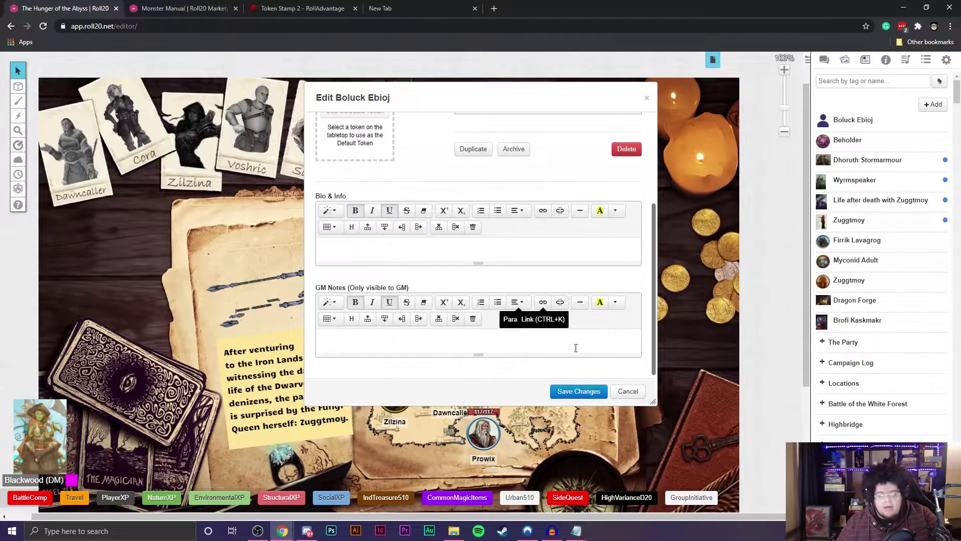
{"action": "left_click", "coordinate": [571, 393]}
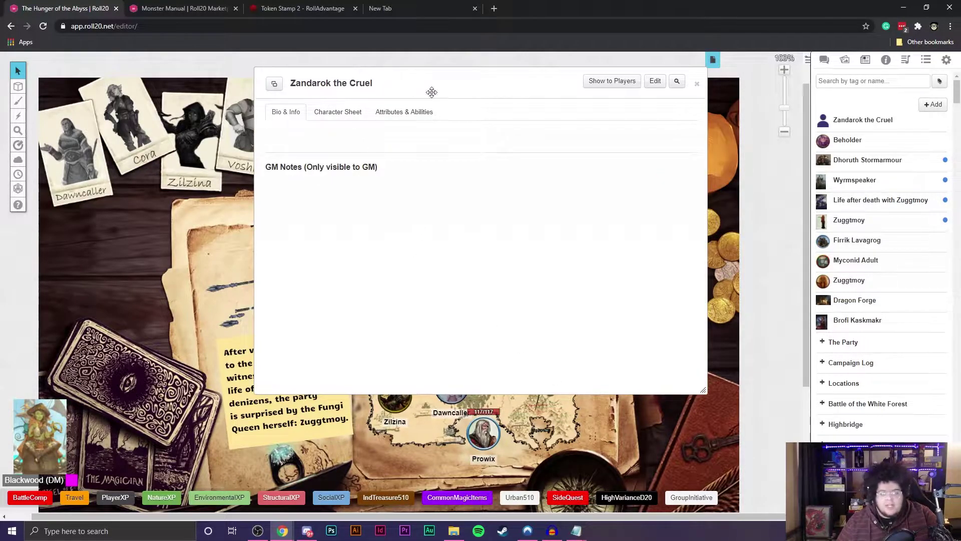
- Set up Zandarok's Character Sheet as an NPC
{"action": "left_click_drag", "start_coordinate": [545, 78], "coordinate": [543, 137]}
{"action": "left_click", "coordinate": [384, 167]}
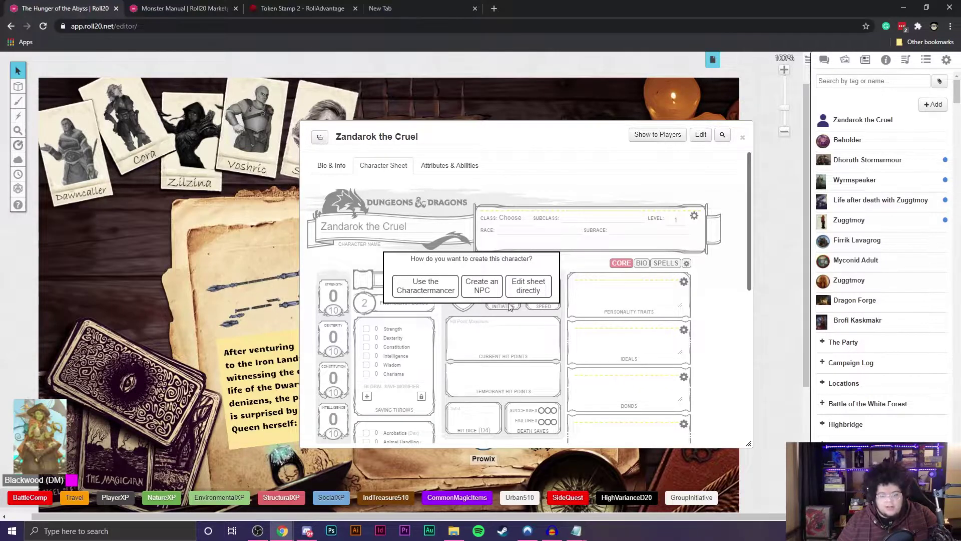
{"action": "left_click", "coordinate": [477, 292]}
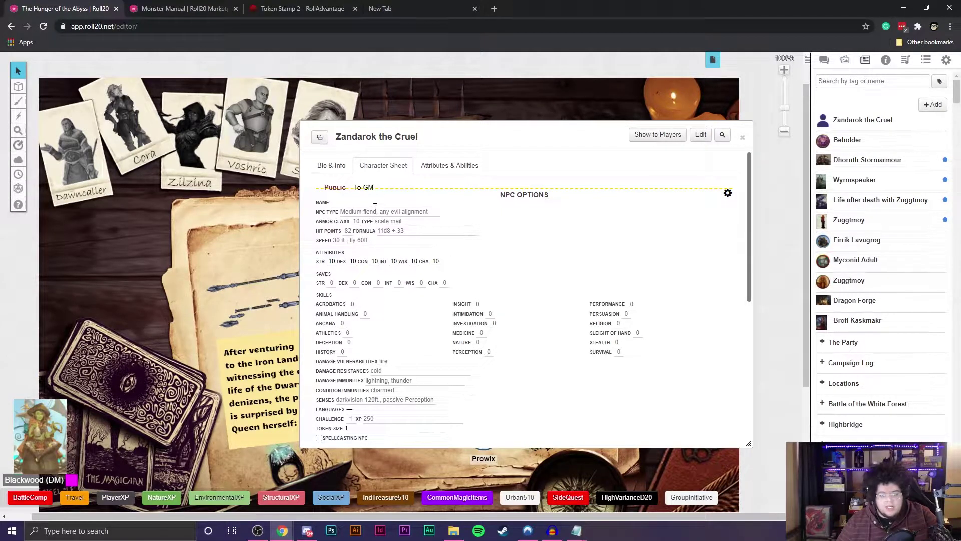
- Enter the NPC name 'Zandarok the Cruel (Beholder)' and hit points formula 19d10+76
{"action": "left_click", "coordinate": [373, 203]}
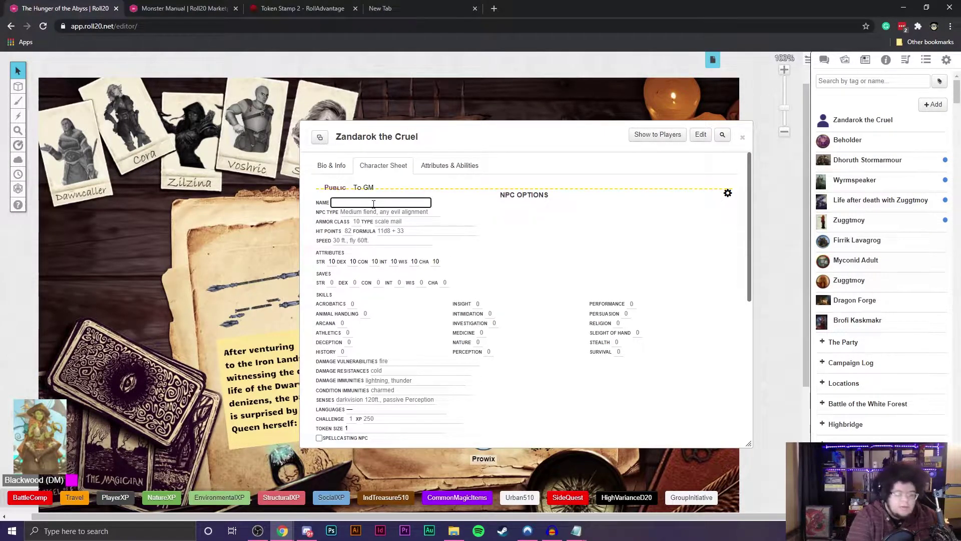
{"action": "type", "text": "Zandarok the Cruel (B"}
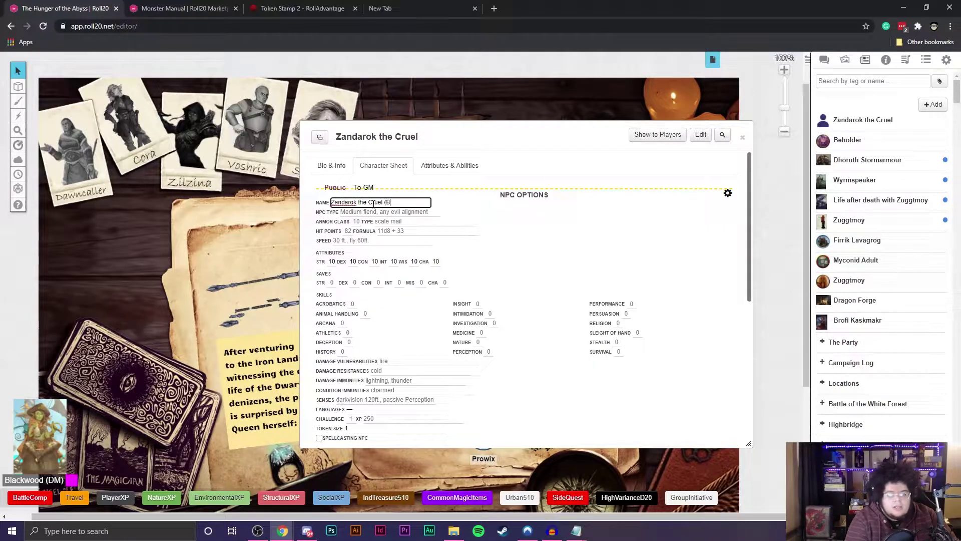
{"action": "type", "text": "eholder)"}
{"action": "key", "text": "Tab"}
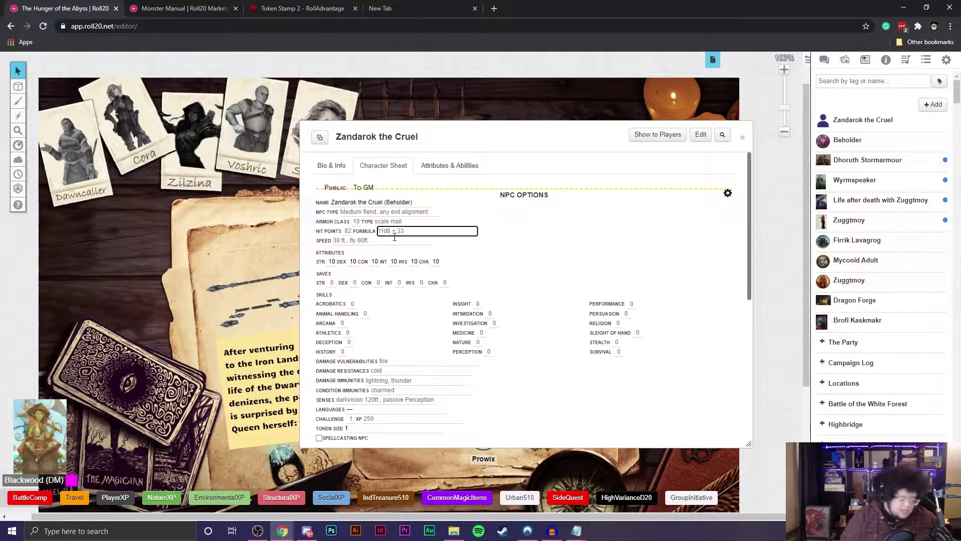
{"action": "left_click", "coordinate": [395, 232]}
{"action": "type", "text": "19d10"}
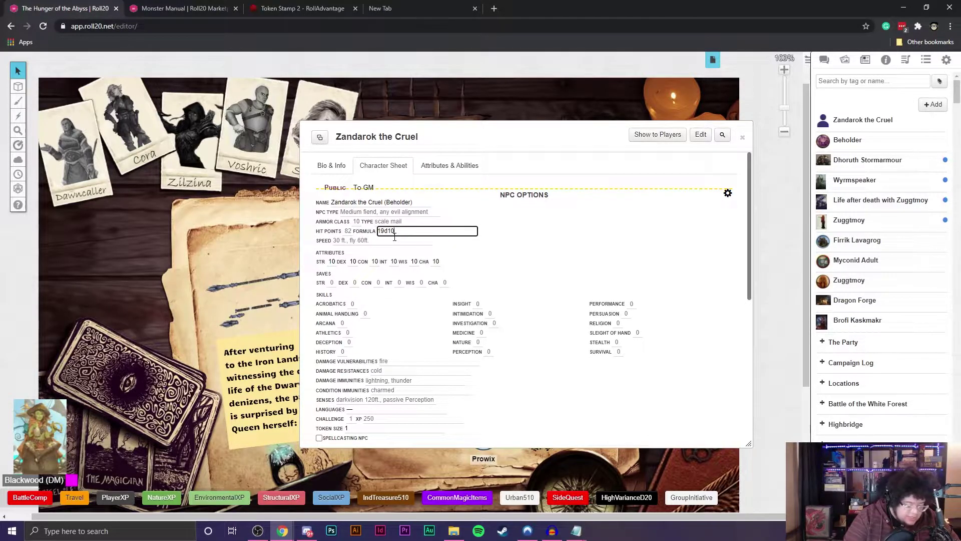
{"action": "type", "text": "+76"}
{"action": "left_click", "coordinate": [551, 225]}
- Roll Zandarok's 19d10+76 hit points from the stat block, then reopen NPC Options
{"action": "left_click", "coordinate": [727, 195]}
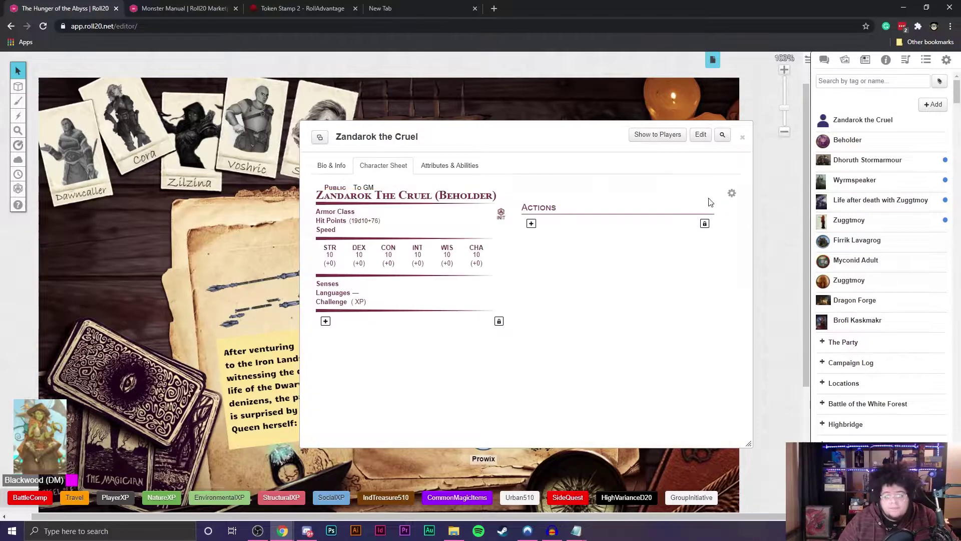
{"action": "left_click", "coordinate": [363, 226]}
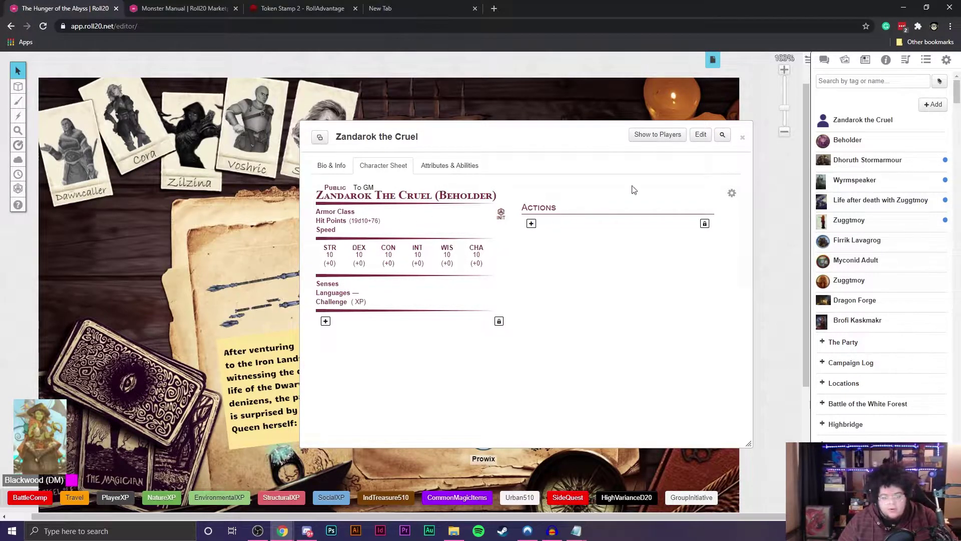
{"action": "left_click", "coordinate": [824, 60]}
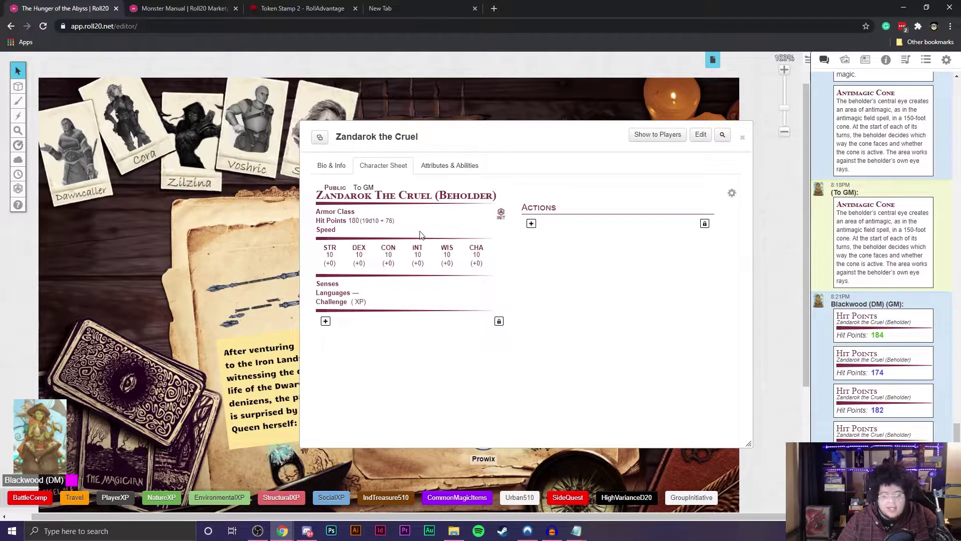
{"action": "left_click", "coordinate": [728, 194]}
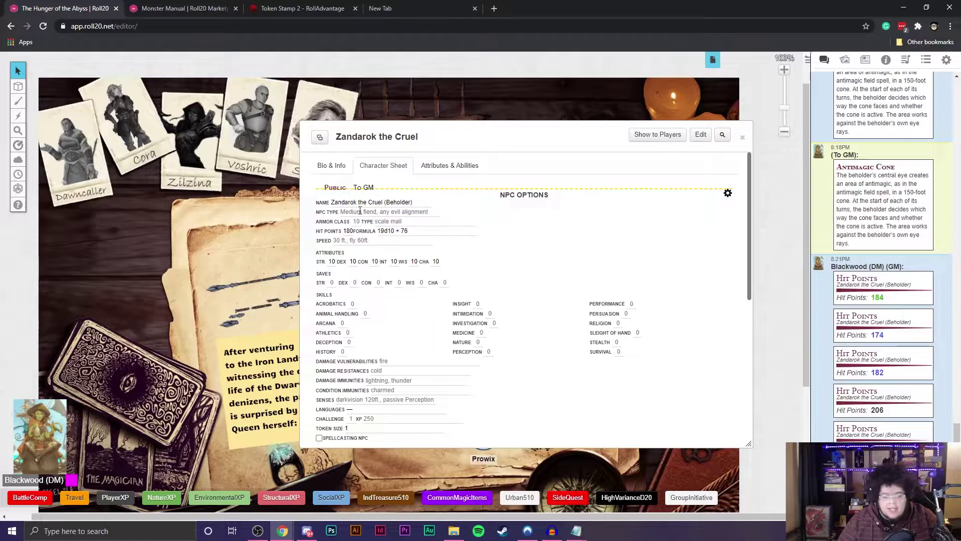
{"action": "scroll", "coordinate": [365, 250], "scroll_direction": "down", "scroll_amount": 1}
{"action": "scroll", "coordinate": [351, 240], "scroll_direction": "up", "scroll_amount": 1}
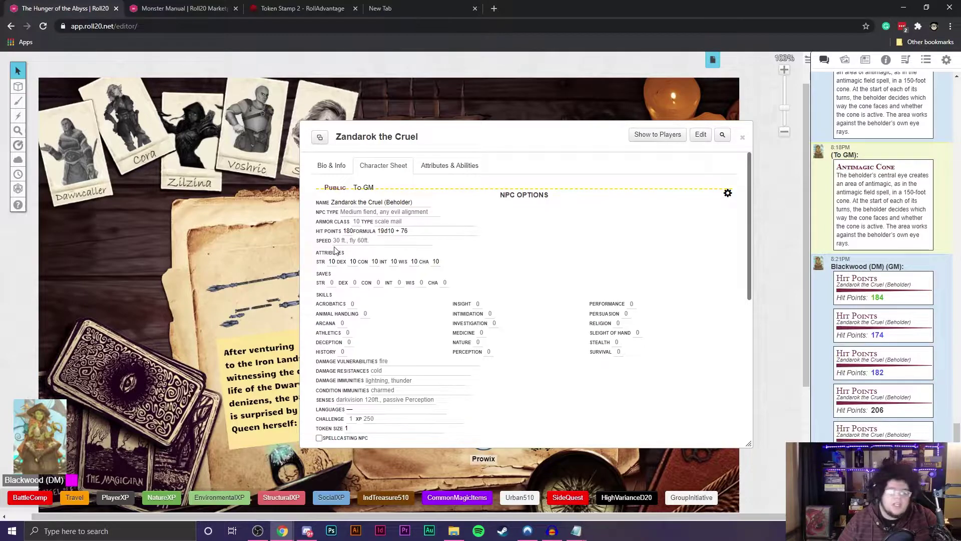
- Enter saving throw bonuses of 8 for INT, 7 for WIS and 8 for CHA
{"action": "scroll", "coordinate": [395, 253], "scroll_direction": "down", "scroll_amount": 1}
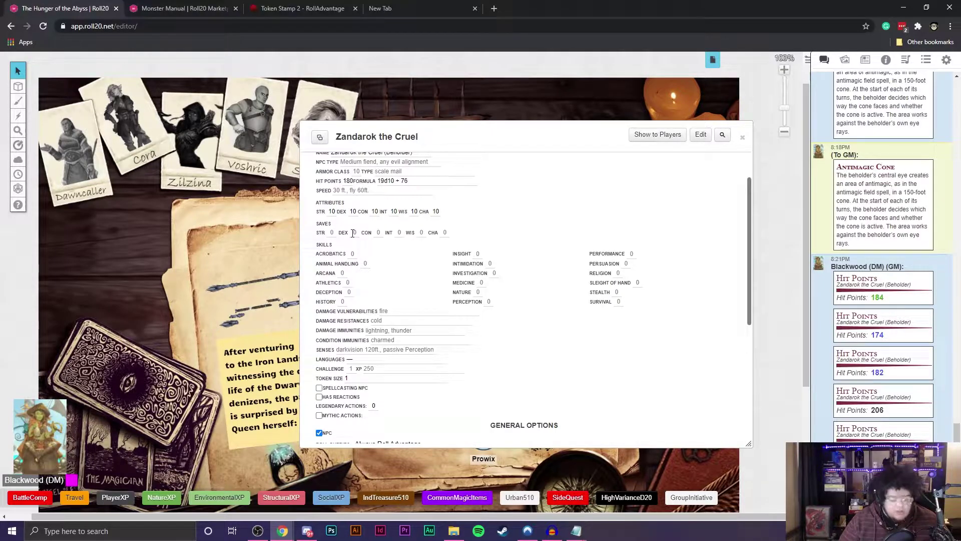
{"action": "left_click", "coordinate": [399, 232]}
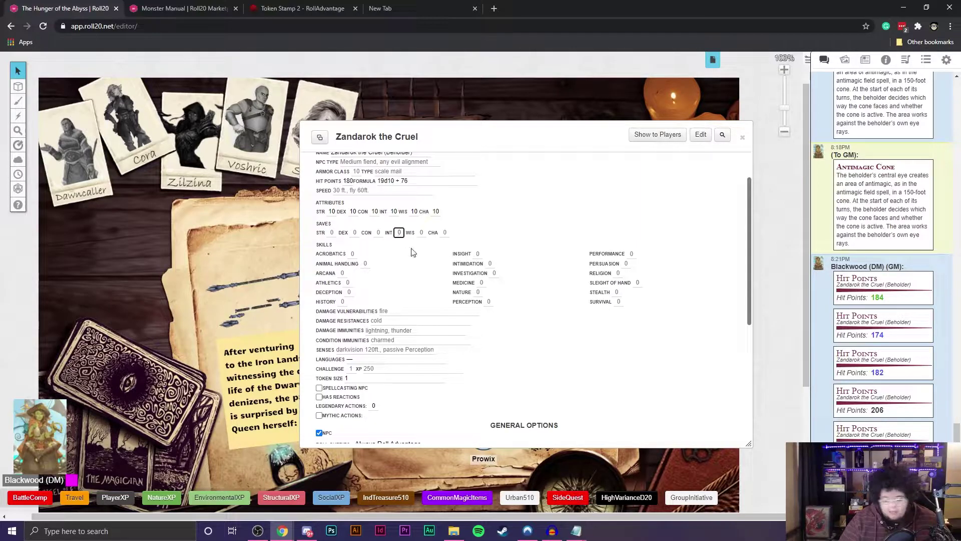
{"action": "type", "text": "8"}
{"action": "left_click", "coordinate": [421, 232]}
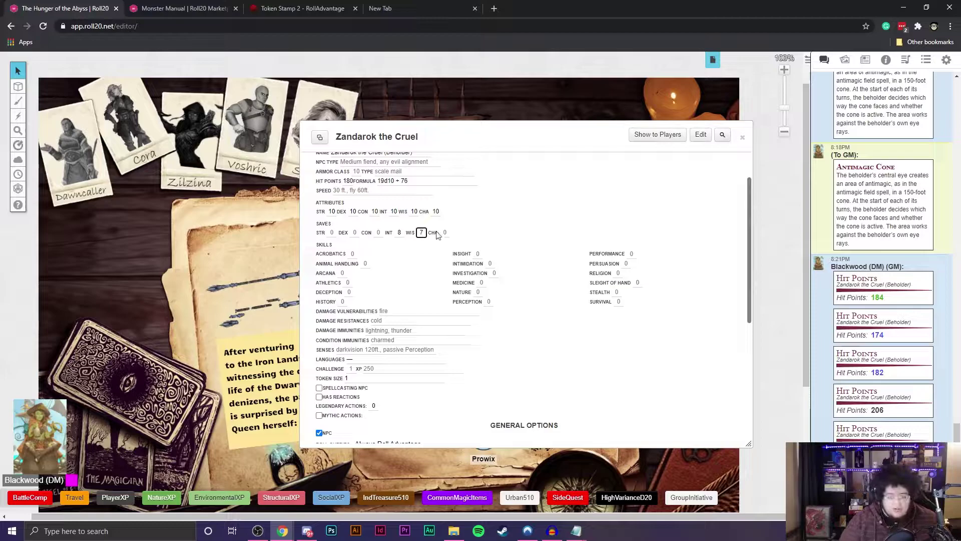
{"action": "left_click", "coordinate": [444, 233]}
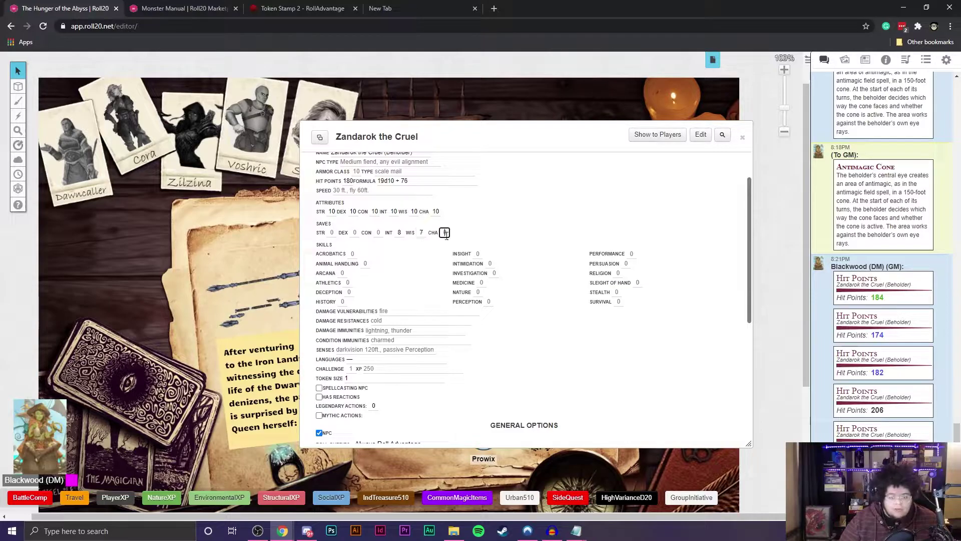
{"action": "type", "text": "8"}
{"action": "left_click", "coordinate": [478, 235]}
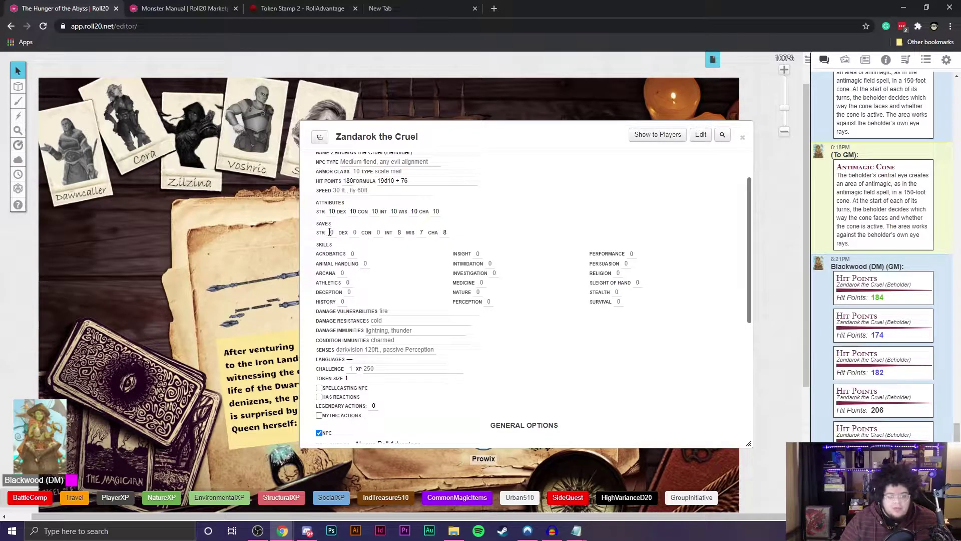
- Set Zandarok's Perception skill bonus to 12
{"action": "scroll", "coordinate": [392, 261], "scroll_direction": "down", "scroll_amount": 1}
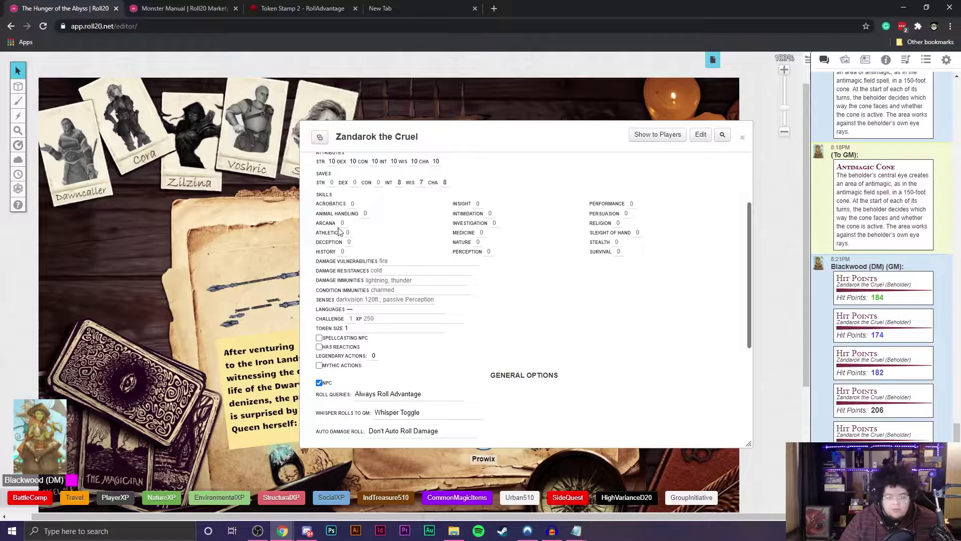
{"action": "left_click", "coordinate": [489, 252]}
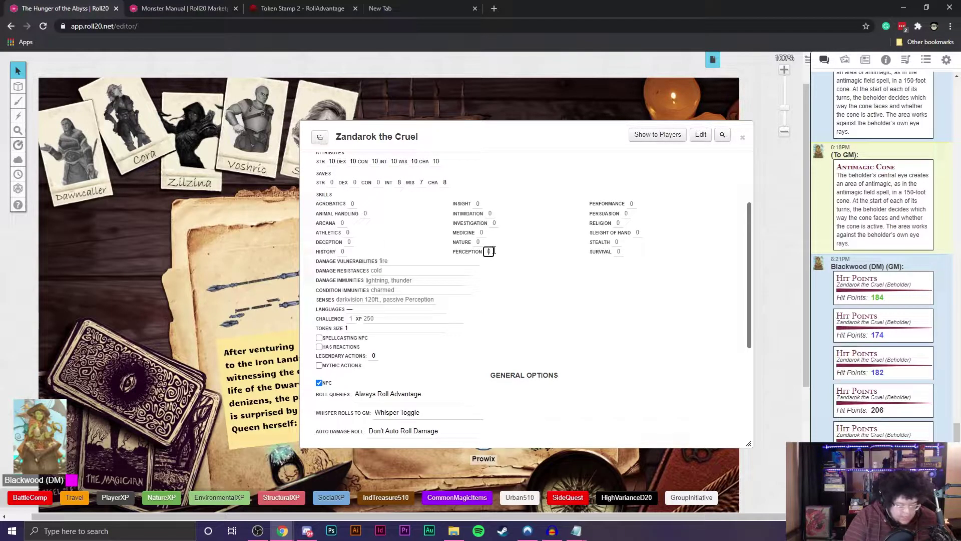
{"action": "type", "text": "12"}
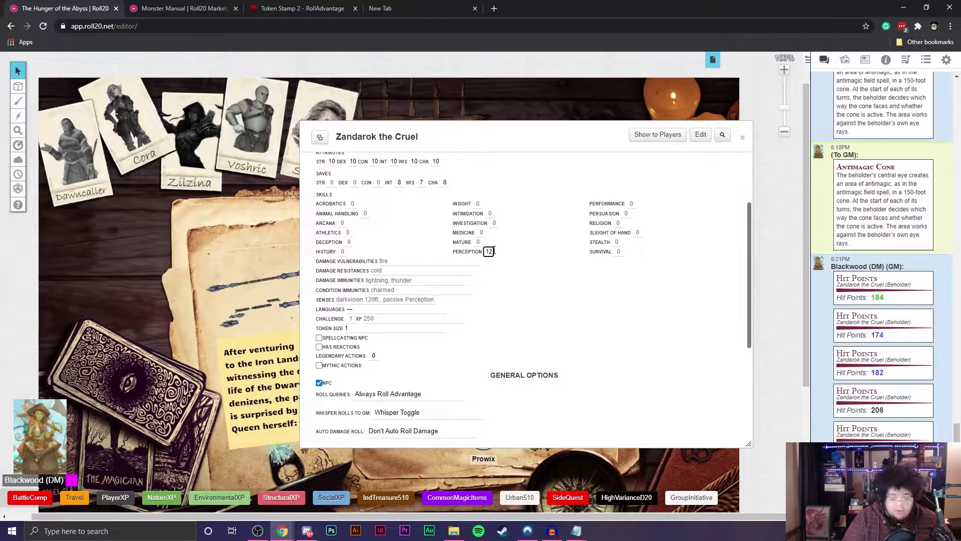
{"action": "left_click", "coordinate": [553, 323]}
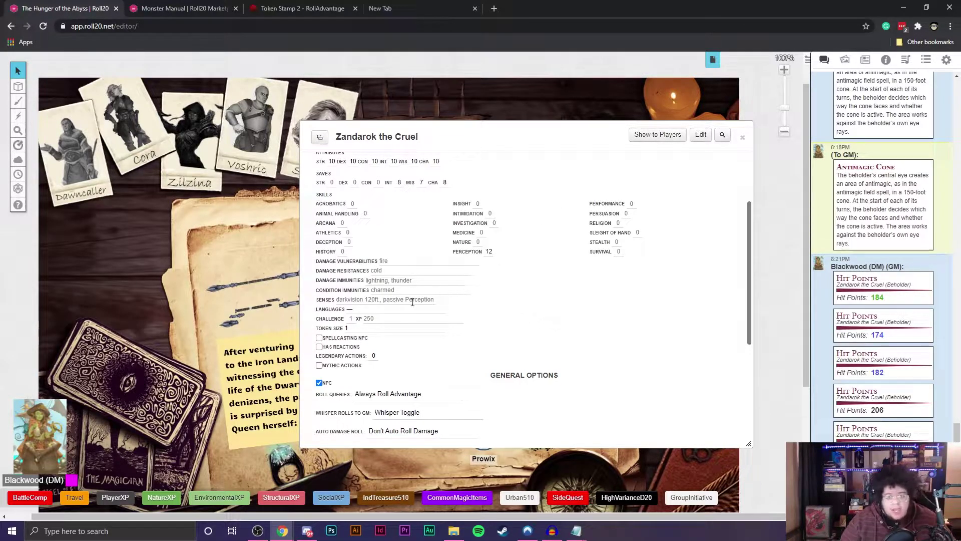
- Replace the Senses text with 'darkvision 120ft, passive Perception 22'
{"action": "scroll", "coordinate": [425, 298], "scroll_direction": "down", "scroll_amount": 1}
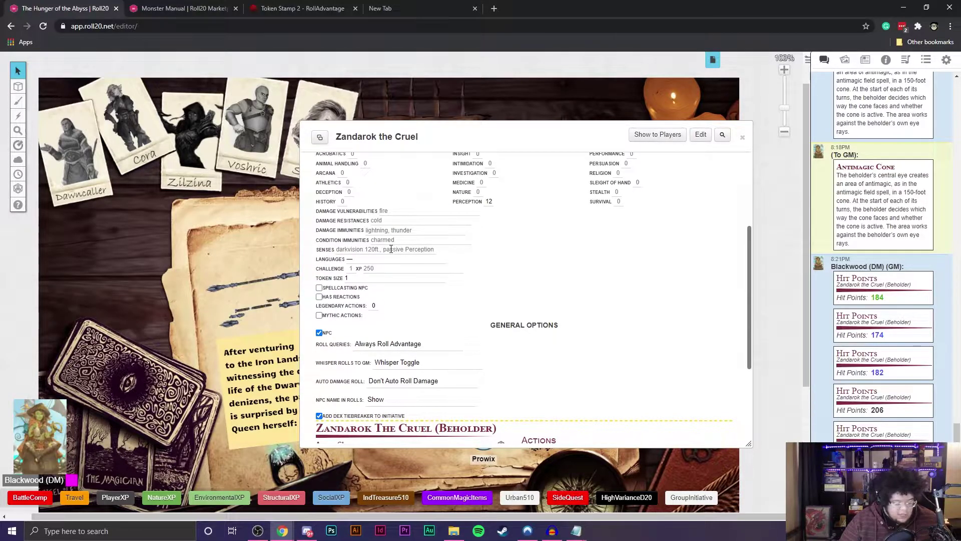
{"action": "left_click", "coordinate": [386, 250]}
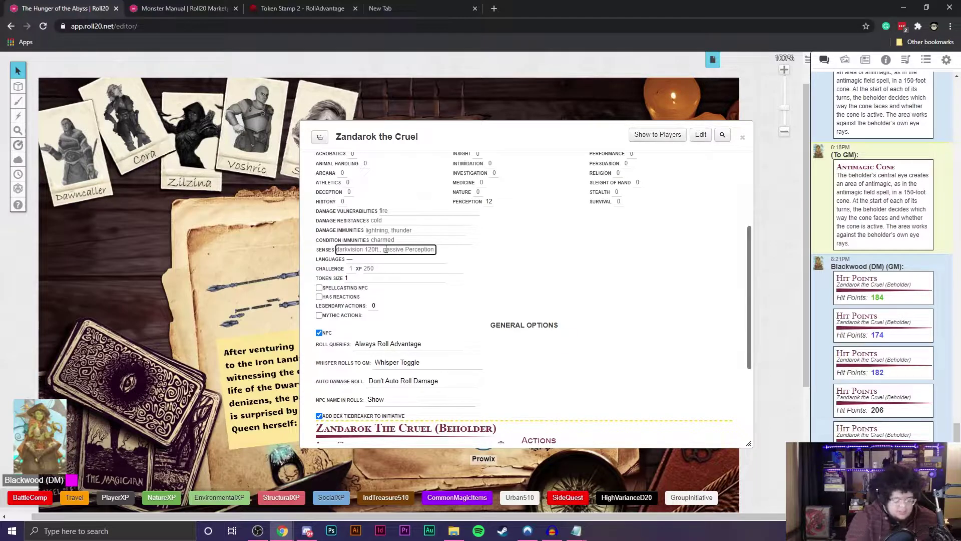
{"action": "key", "text": "ctrl+a"}
{"action": "key", "text": "BackSpace"}
{"action": "type", "text": "darkvision 120ft, passive Perception 22"}
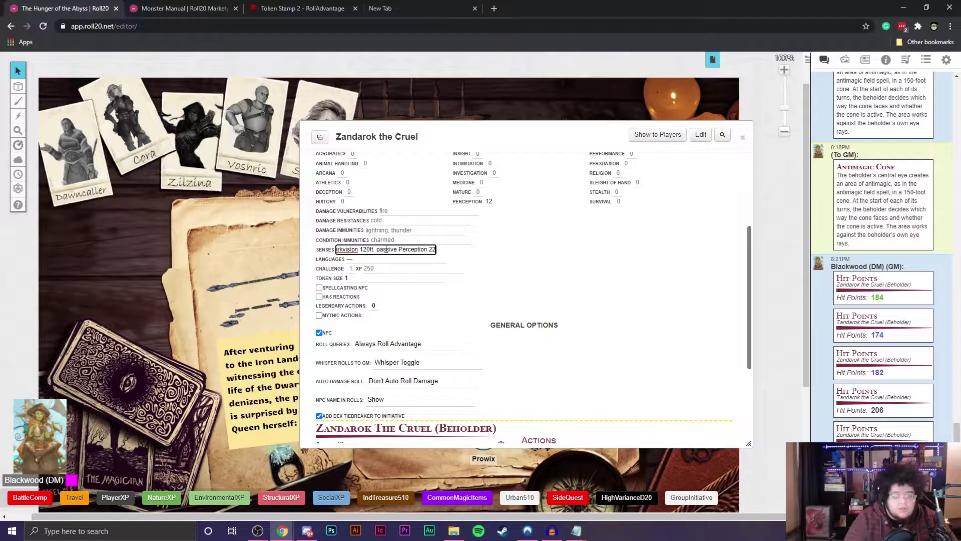
{"action": "left_click", "coordinate": [498, 247]}
- Set Condition Immunities to prone
{"action": "scroll", "coordinate": [488, 268], "scroll_direction": "up", "scroll_amount": 1}
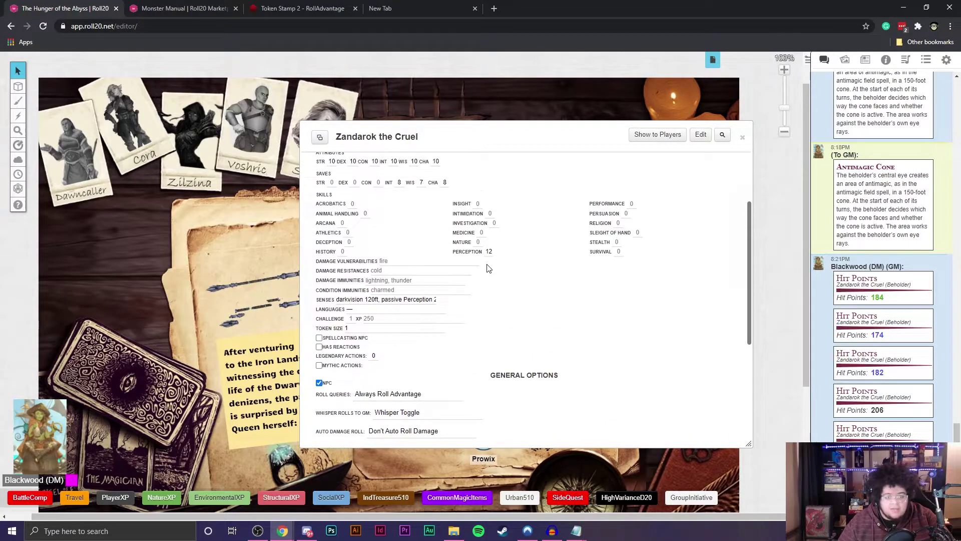
{"action": "left_click", "coordinate": [383, 292]}
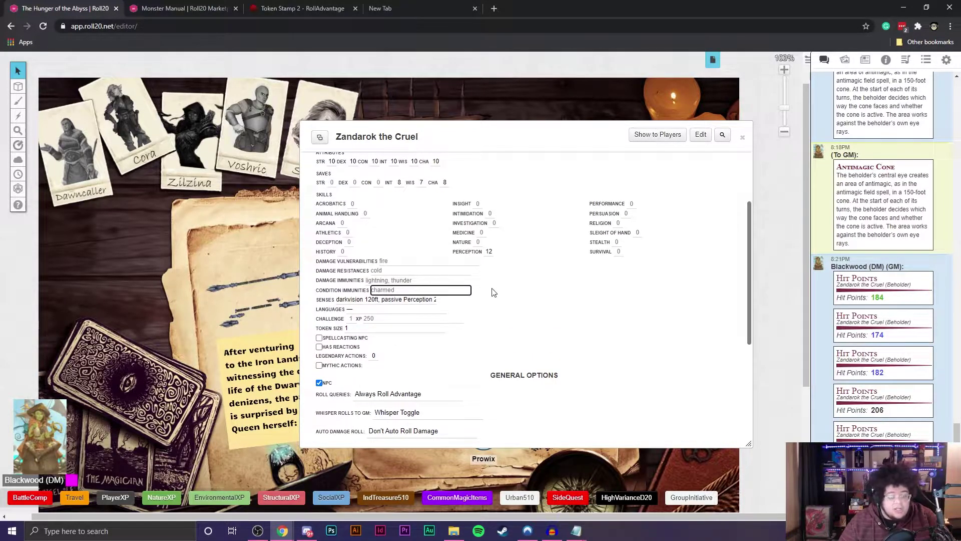
{"action": "type", "text": "prone"}
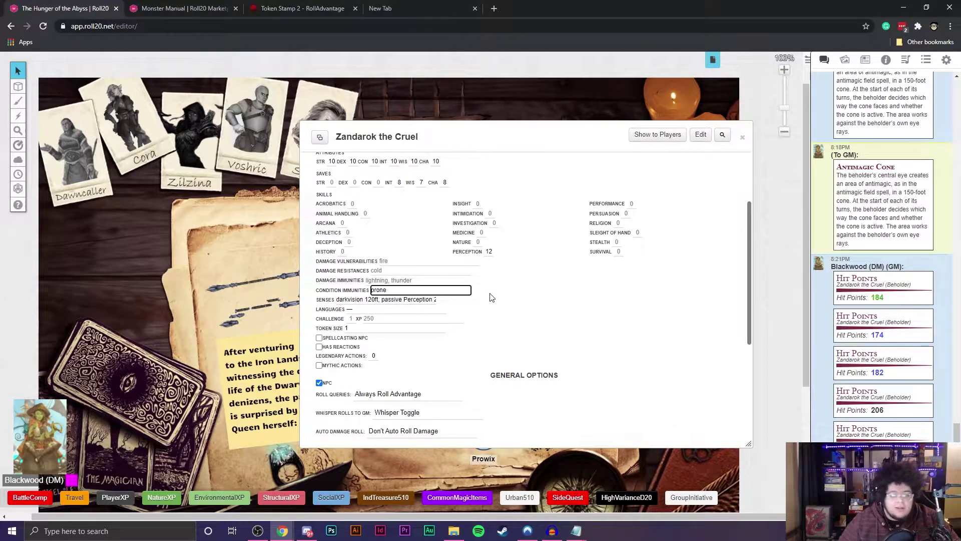
{"action": "left_click", "coordinate": [494, 297]}
{"action": "scroll", "coordinate": [490, 279], "scroll_direction": "down", "scroll_amount": 10}
{"action": "scroll", "coordinate": [490, 280], "scroll_direction": "down", "scroll_amount": 2}
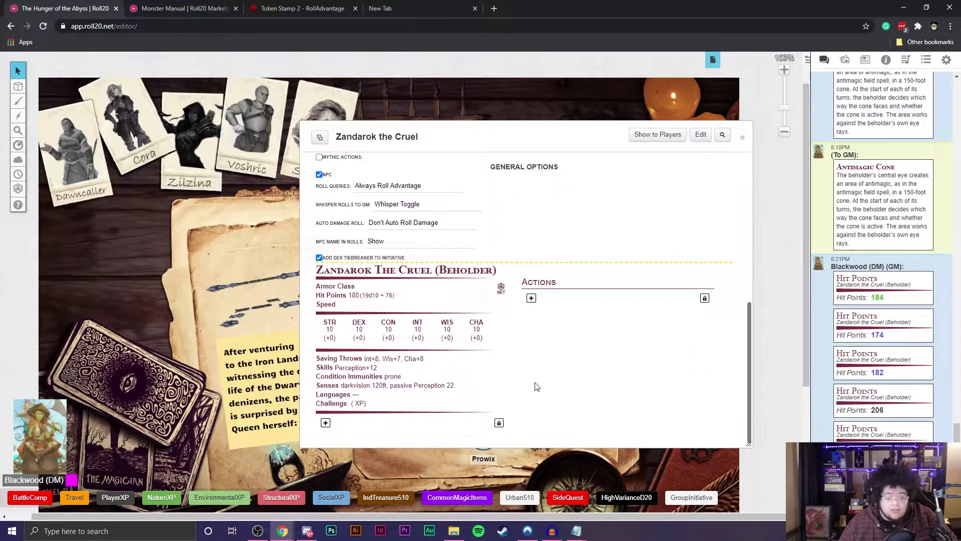
- Set the speed to 0 ft, fly 20 ft (hover) and Armor Class 18 natural armor
{"action": "scroll", "coordinate": [531, 386], "scroll_direction": "up", "scroll_amount": 2}
{"action": "scroll", "coordinate": [519, 387], "scroll_direction": "up", "scroll_amount": 10}
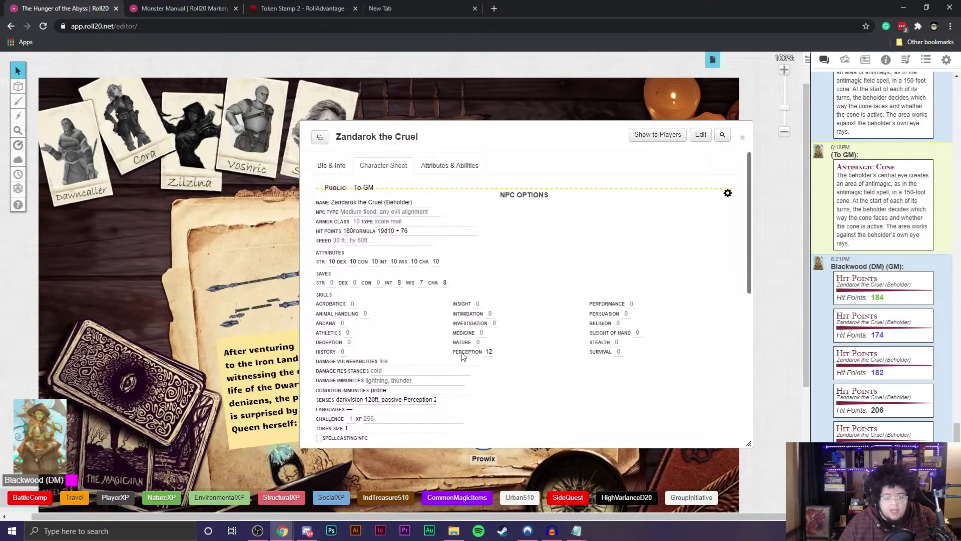
{"action": "left_click", "coordinate": [349, 239]}
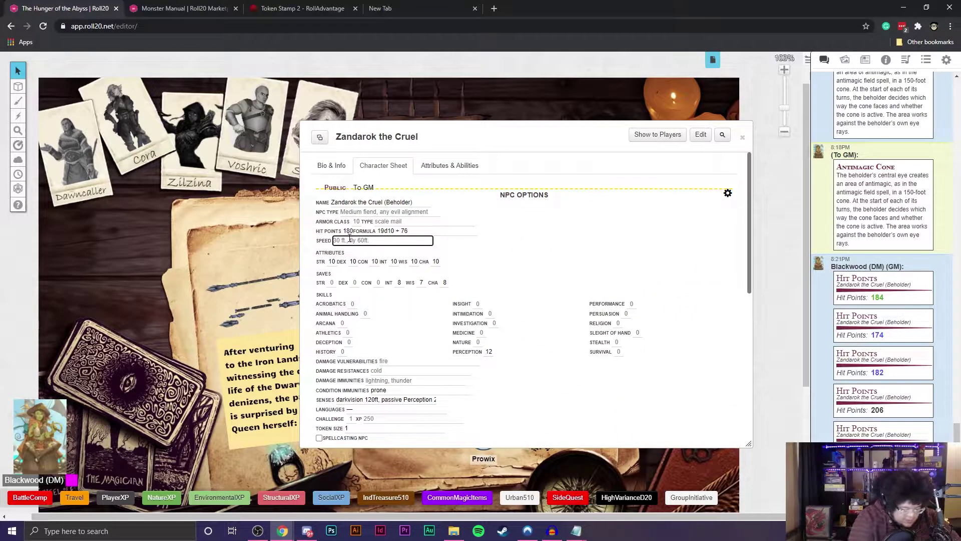
{"action": "type", "text": "0ft, fly 20ft (hoer"}
{"action": "left_click", "coordinate": [356, 221]}
{"action": "type", "text": "18\tnatural armor"}
- Enter type Large Aberration, lawful evil, ability scores 14, 18, 17, 15, and Deep Speech, Undercommon languages
{"action": "left_click", "coordinate": [365, 211]}
{"action": "type", "text": "Large Aberration, lawful evil"}
{"action": "left_click", "coordinate": [353, 261]}
{"action": "type", "text": "14\t18\t17\t15\t1Deep Speech, Undercommon"}
{"action": "scroll", "coordinate": [451, 279], "scroll_direction": "down", "scroll_amount": 4}
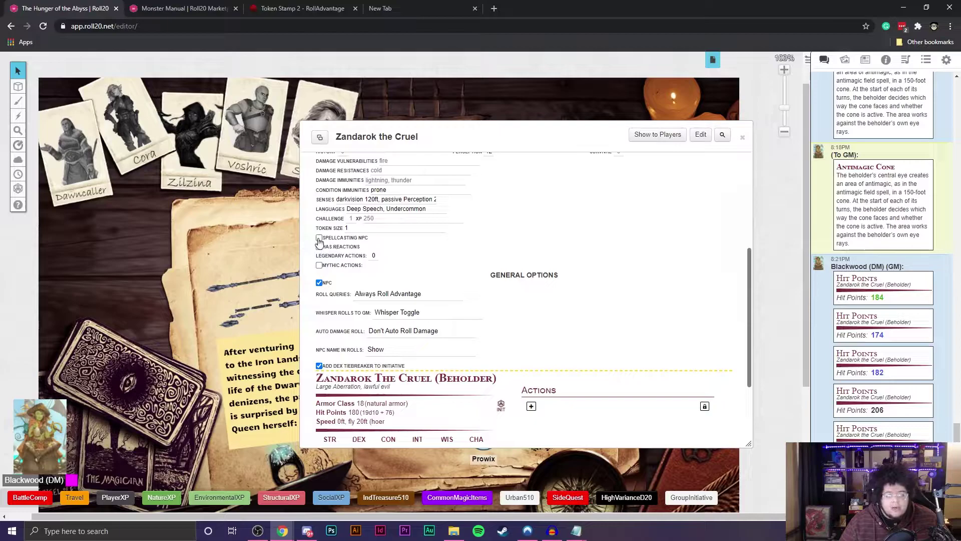
- Make Zandarok a spellcasting NPC with Charisma as the spellcasting ability
{"action": "left_click", "coordinate": [319, 238]}
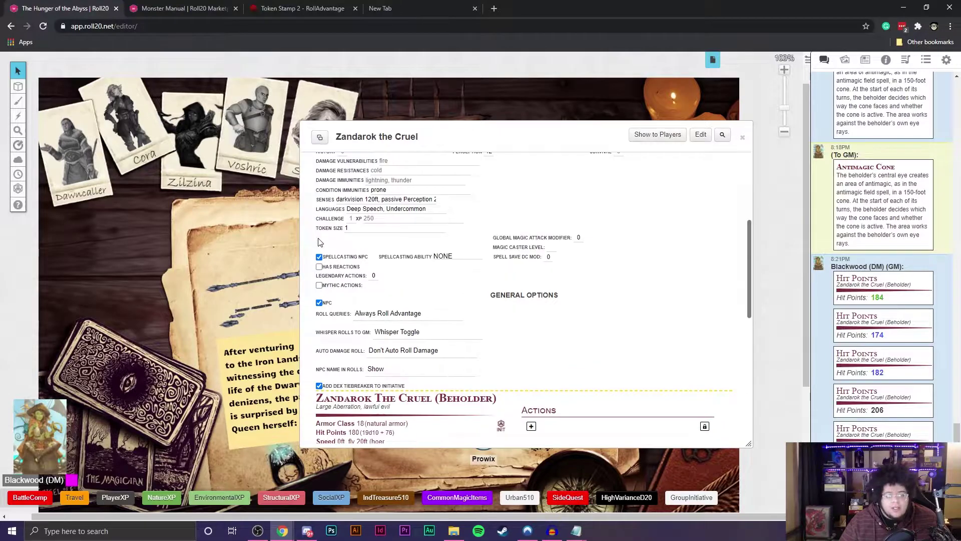
{"action": "left_click", "coordinate": [445, 257]}
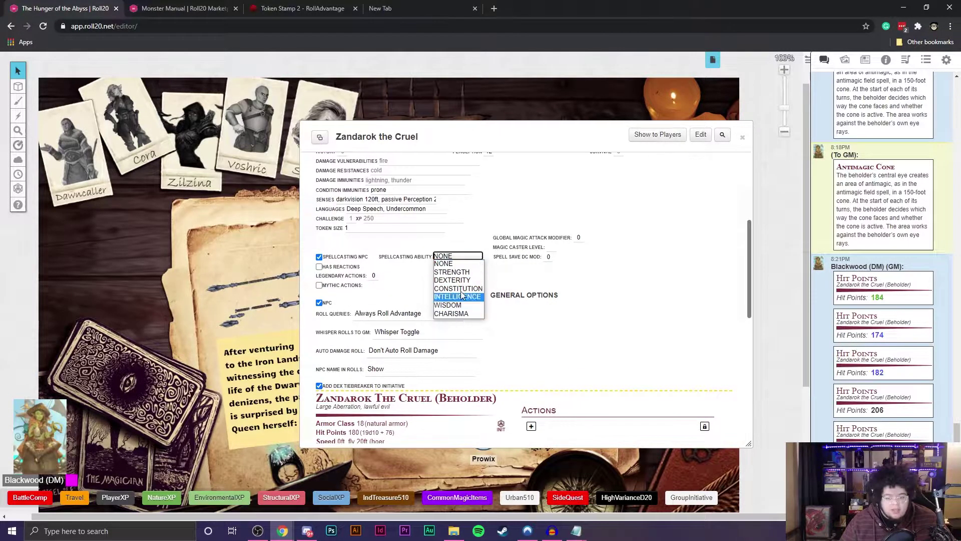
{"action": "left_click", "coordinate": [451, 313]}
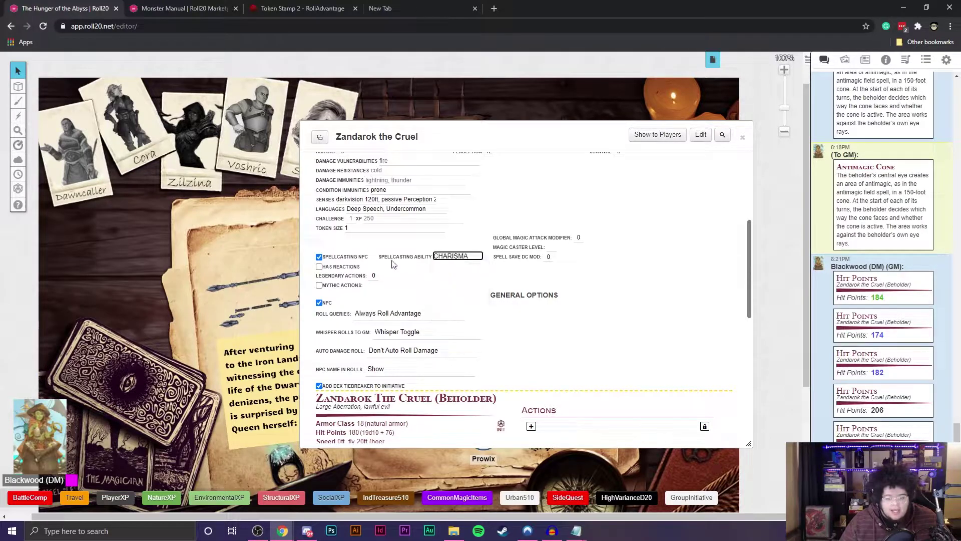
- Shift the sheet to show the spell slot sections and bring up the D&D 5th Edition compendium
{"action": "left_click_drag", "start_coordinate": [395, 137], "coordinate": [380, 119]}
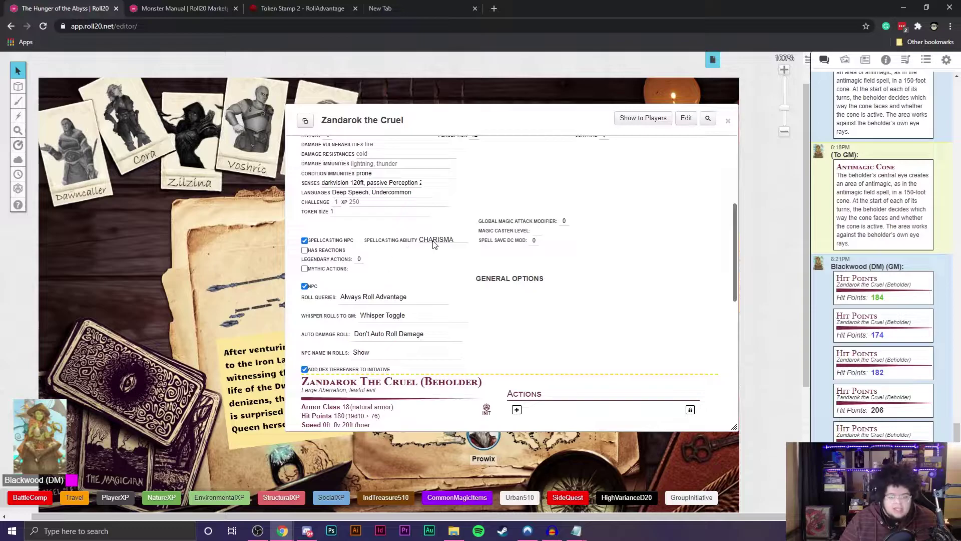
{"action": "scroll", "coordinate": [439, 302], "scroll_direction": "down", "scroll_amount": 10}
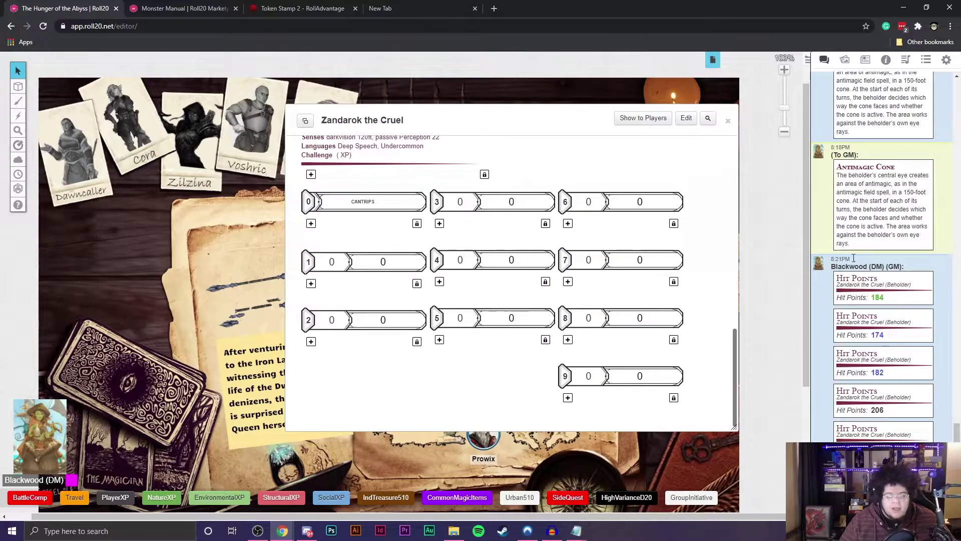
{"action": "left_click", "coordinate": [885, 59]}
- Clear the beholder search, list all compendium spells, and drag Animate Dead and Animal Shapes onto Zandarok's spells
{"action": "left_click", "coordinate": [923, 96]}
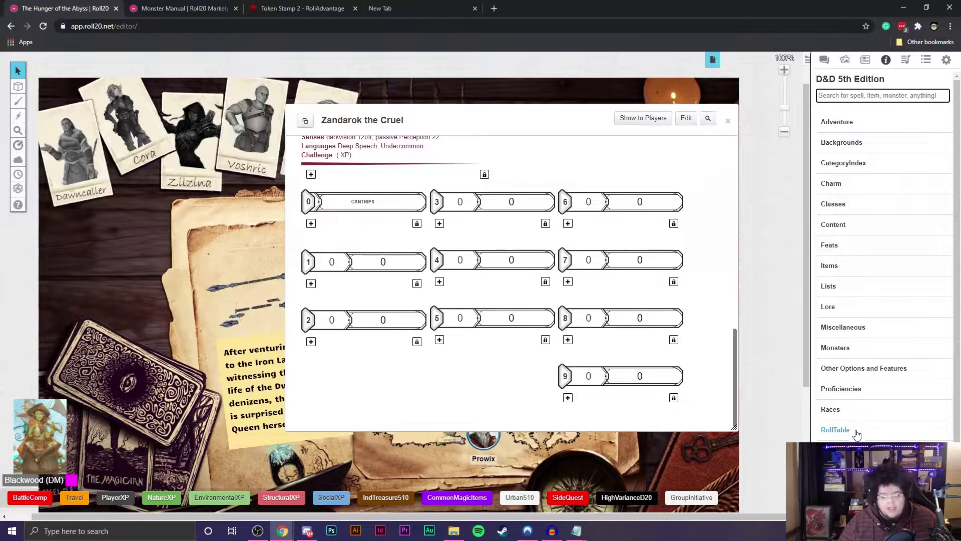
{"action": "left_click", "coordinate": [829, 450]}
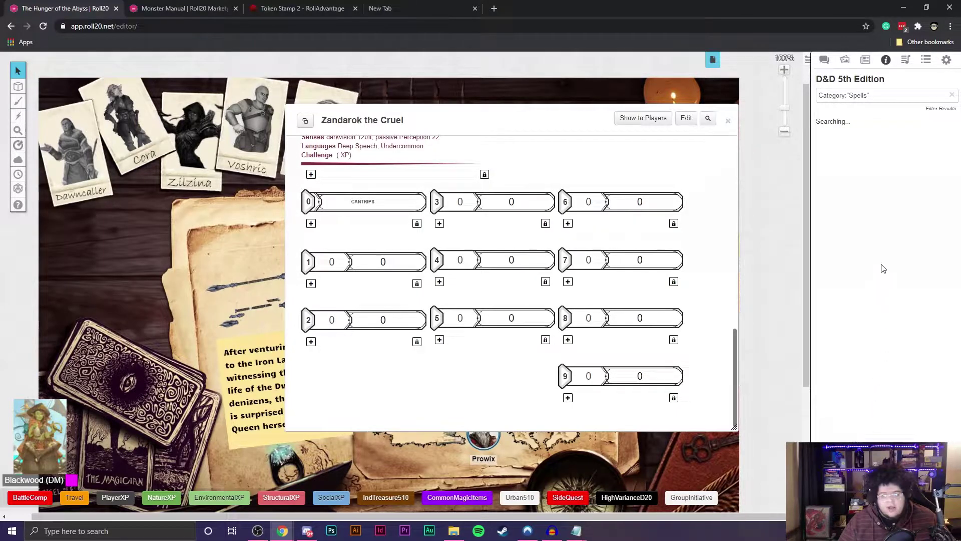
{"action": "scroll", "coordinate": [858, 305], "scroll_direction": "down", "scroll_amount": 1}
{"action": "scroll", "coordinate": [861, 294], "scroll_direction": "up", "scroll_amount": 1}
{"action": "scroll", "coordinate": [859, 301], "scroll_direction": "down", "scroll_amount": 1}
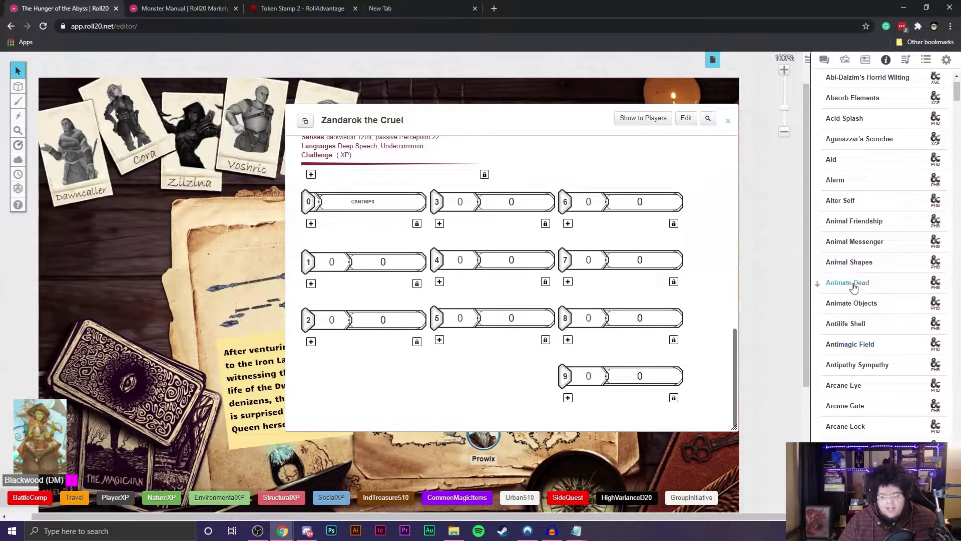
{"action": "left_click_drag", "start_coordinate": [854, 283], "coordinate": [452, 279]}
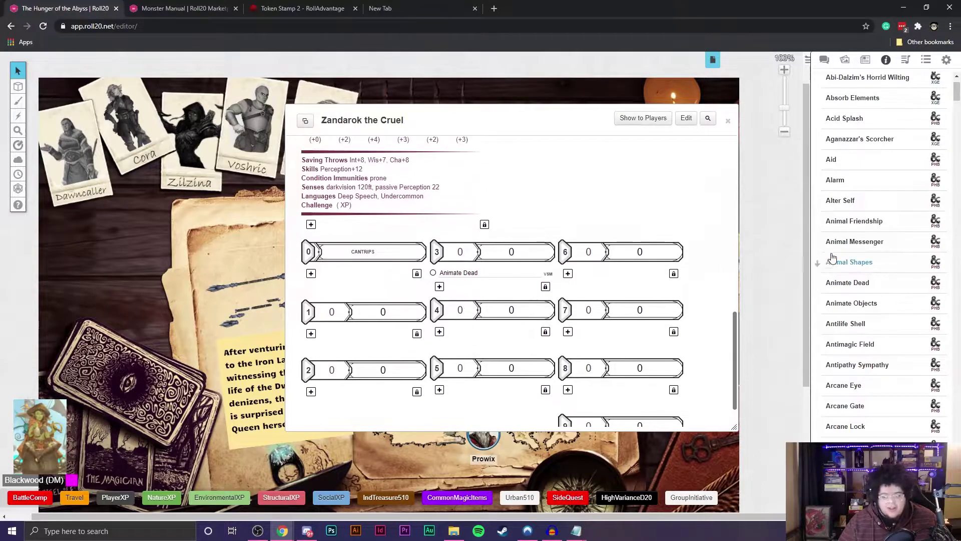
{"action": "left_click_drag", "start_coordinate": [835, 252], "coordinate": [449, 334]}
{"action": "scroll", "coordinate": [451, 330], "scroll_direction": "up", "scroll_amount": 5}
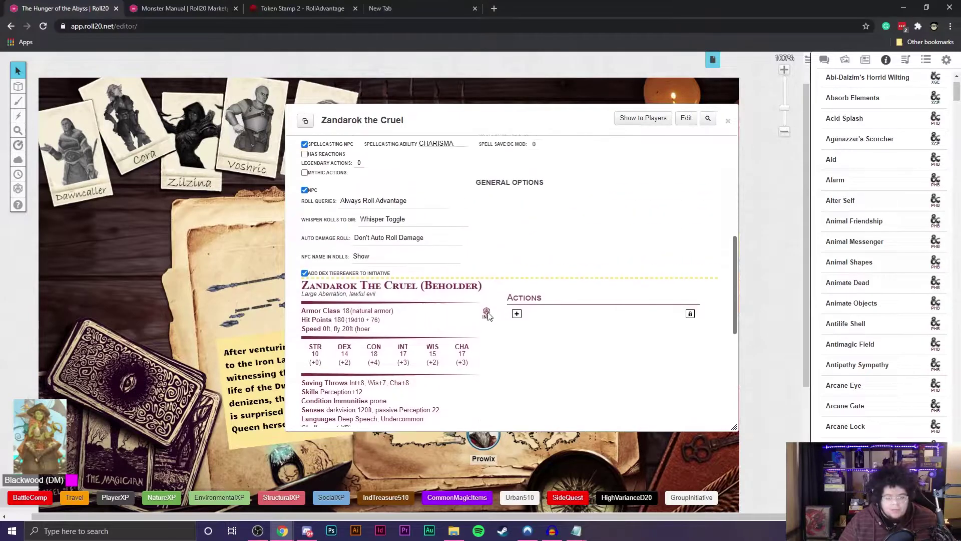
- Toggle Has Reactions on and then back off
{"action": "scroll", "coordinate": [488, 316], "scroll_direction": "up", "scroll_amount": 3}
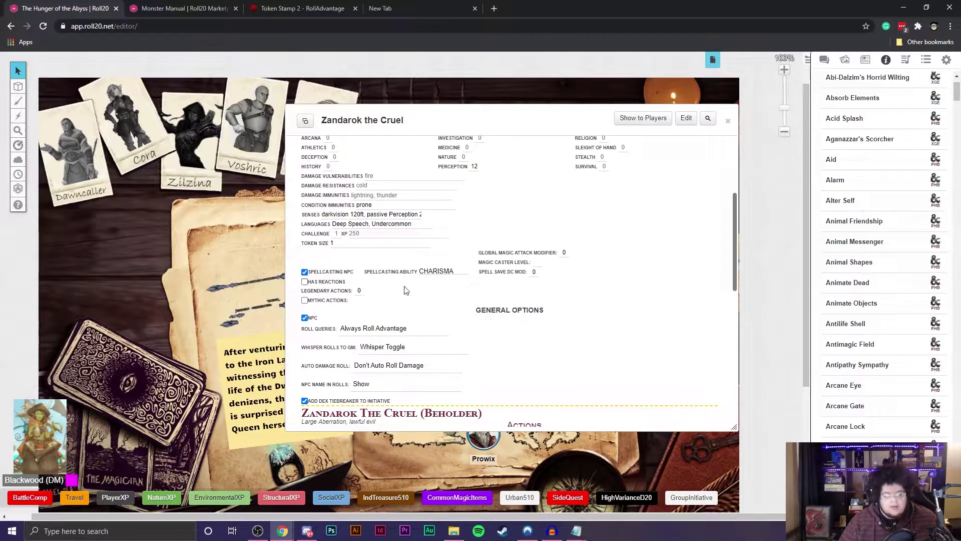
{"action": "scroll", "coordinate": [383, 300], "scroll_direction": "down", "scroll_amount": 1}
{"action": "left_click", "coordinate": [305, 232]}
{"action": "scroll", "coordinate": [373, 297], "scroll_direction": "down", "scroll_amount": 1}
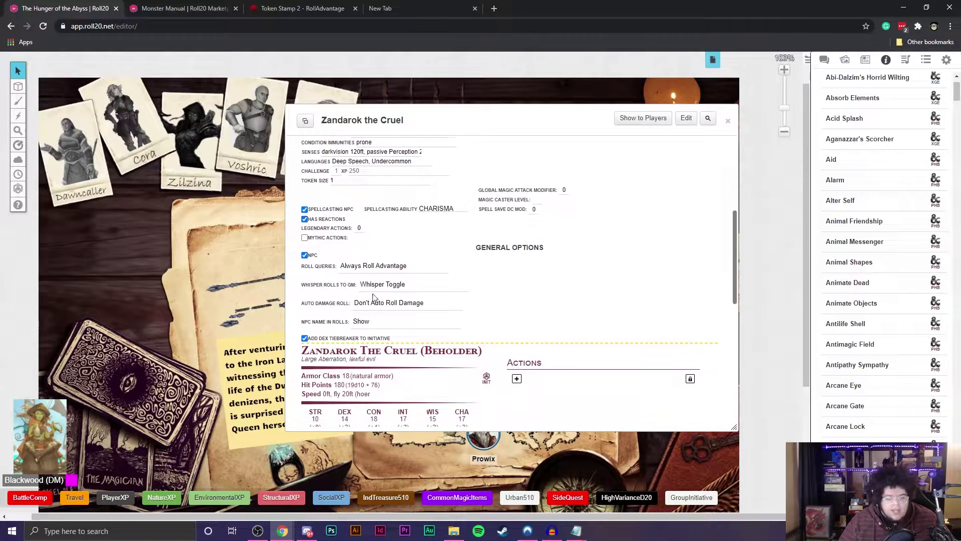
{"action": "scroll", "coordinate": [373, 297], "scroll_direction": "down", "scroll_amount": 5}
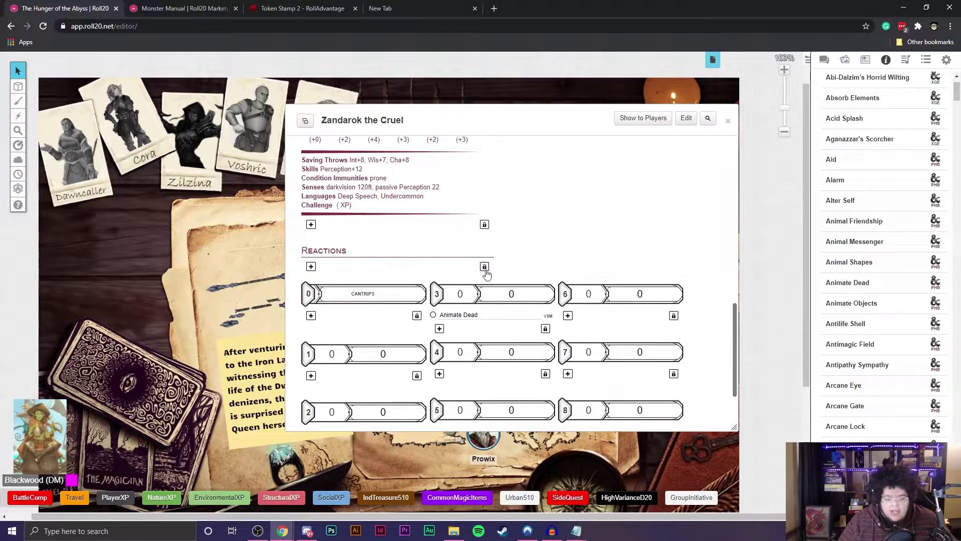
{"action": "scroll", "coordinate": [402, 256], "scroll_direction": "up", "scroll_amount": 6}
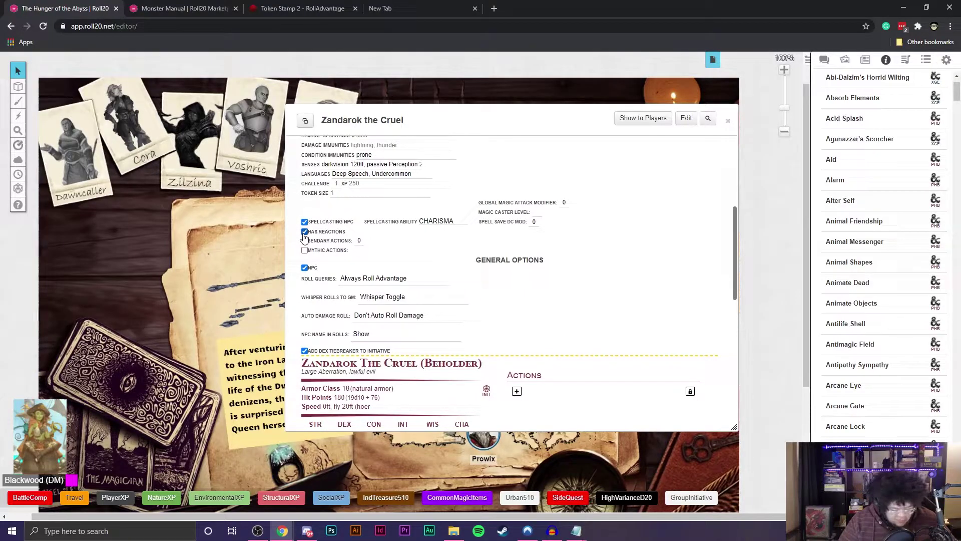
{"action": "left_click", "coordinate": [305, 232]}
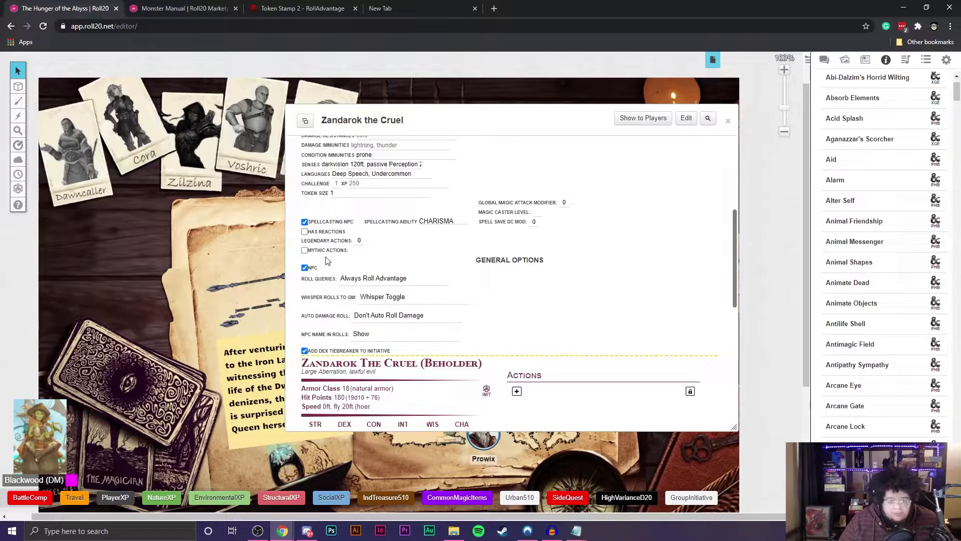
{"action": "scroll", "coordinate": [328, 261], "scroll_direction": "down", "scroll_amount": 1}
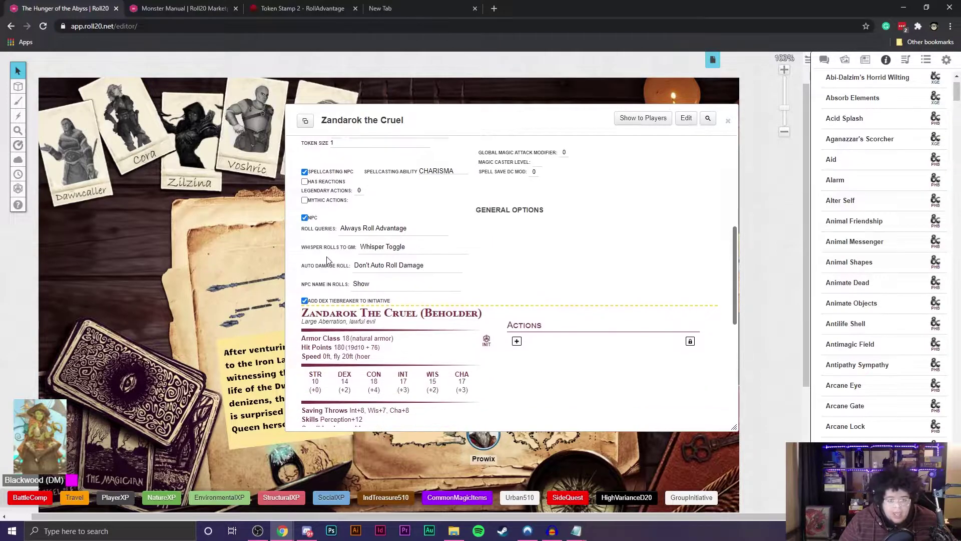
- Set Legendary Actions to 3 and add a new legendary action entry
{"action": "double_click", "coordinate": [359, 190]}
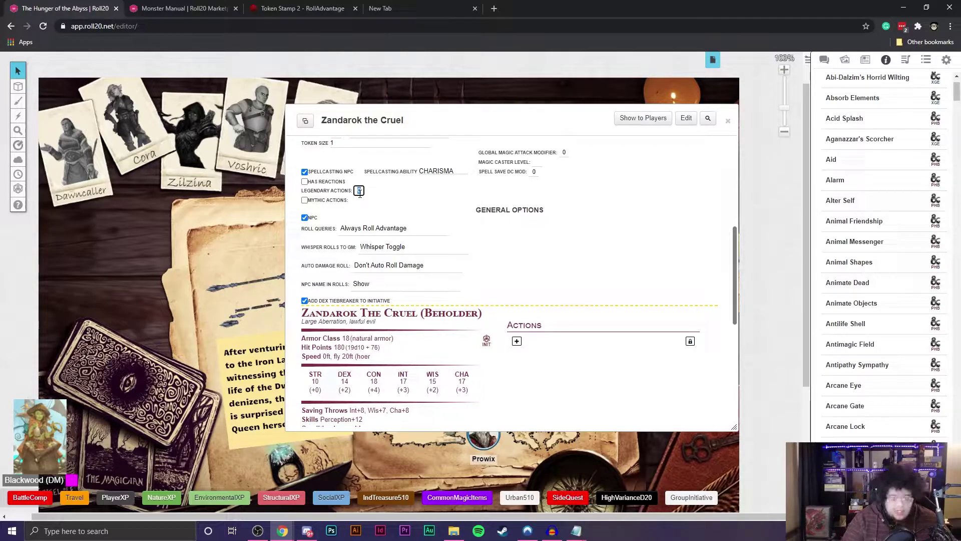
{"action": "type", "text": "3"}
{"action": "left_click", "coordinate": [424, 204]}
{"action": "scroll", "coordinate": [424, 205], "scroll_direction": "down", "scroll_amount": 7}
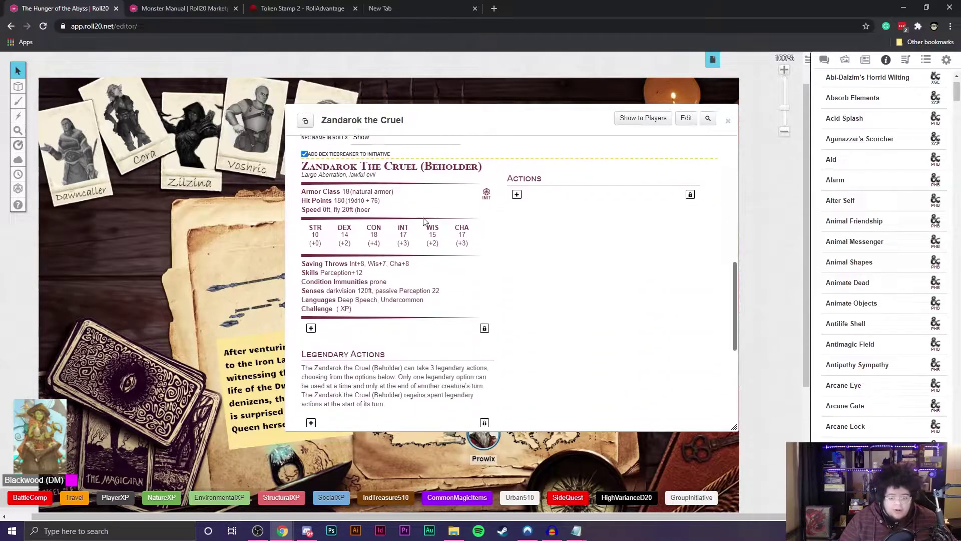
{"action": "scroll", "coordinate": [325, 275], "scroll_direction": "up", "scroll_amount": 2}
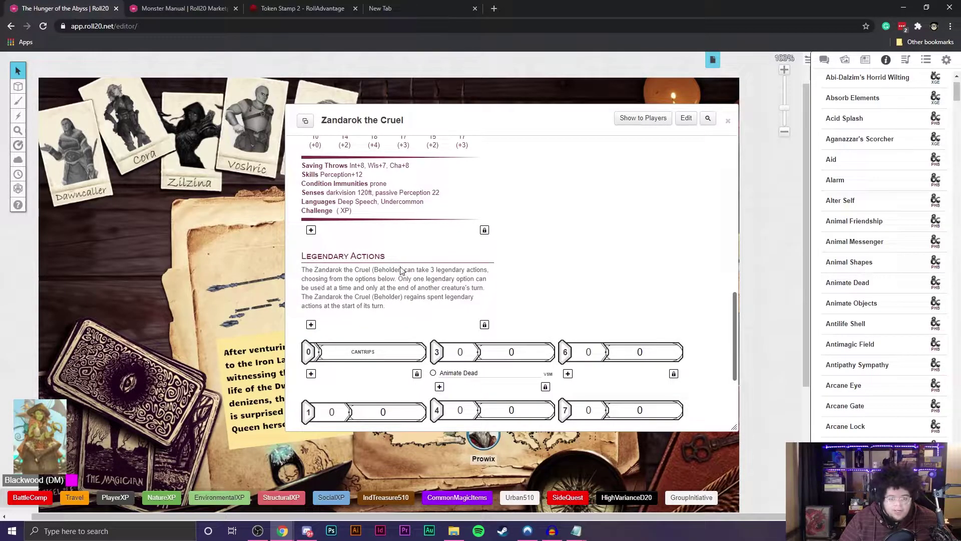
{"action": "scroll", "coordinate": [399, 273], "scroll_direction": "down", "scroll_amount": 1}
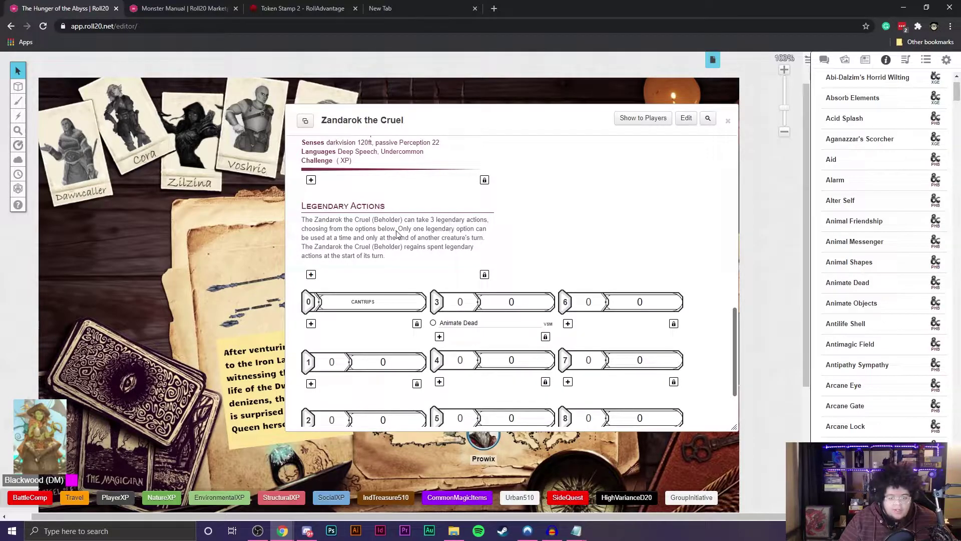
{"action": "left_click", "coordinate": [310, 274]}
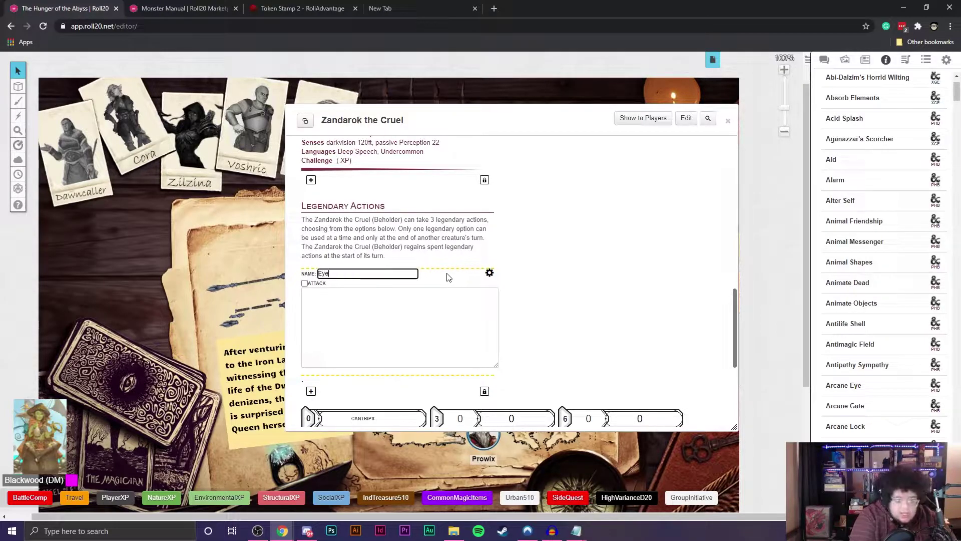
- Name the legendary action 'Eye Ray.' with description 'The beholder uses one random eye ray.'
{"action": "type", "text": "Ray."}
{"action": "key", "text": "Tab"}
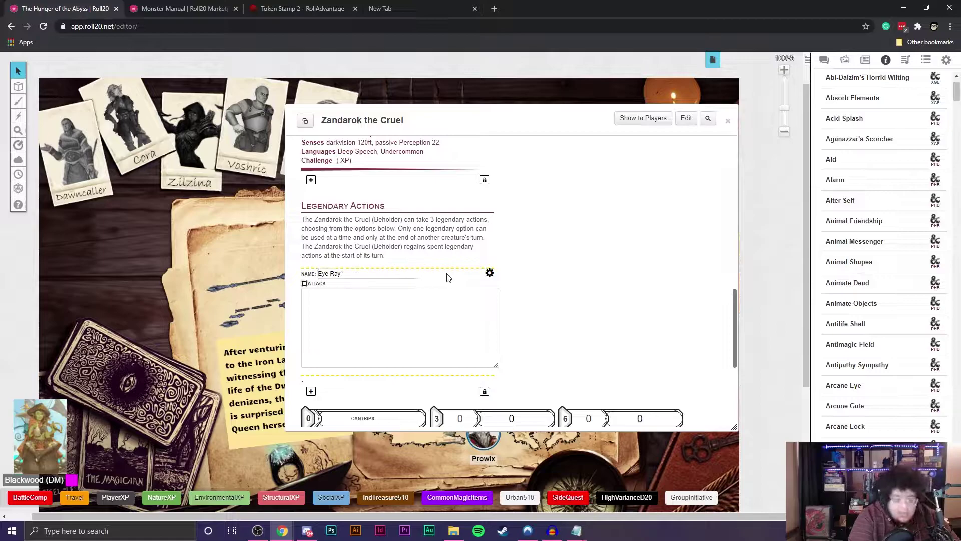
{"action": "type", "text": "The beholder c"}
{"action": "type", "text": "ses one random eyu"}
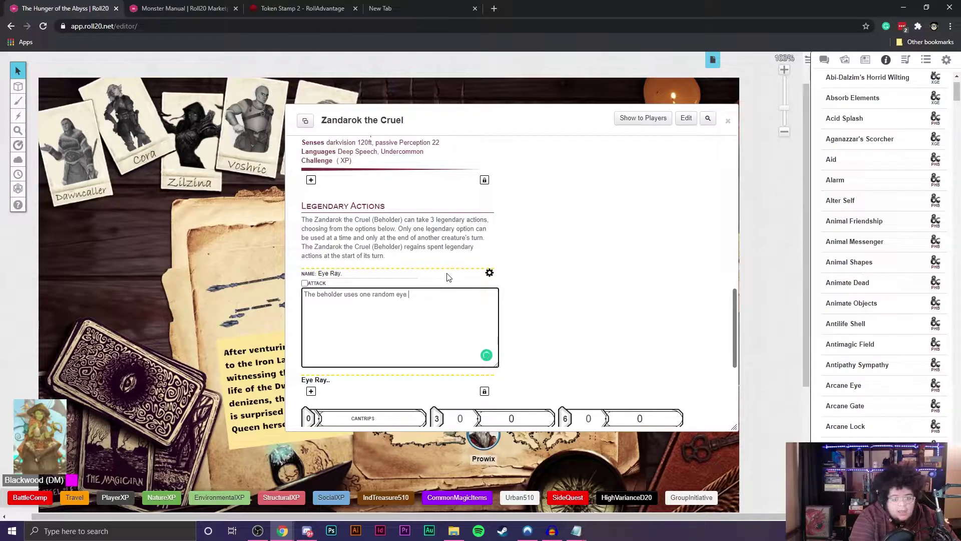
{"action": "type", "text": "."}
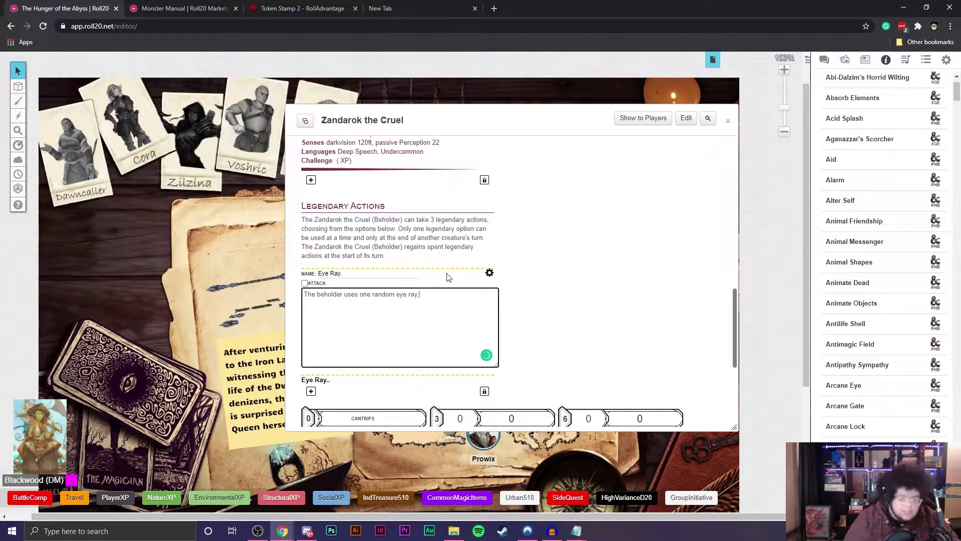
{"action": "left_click", "coordinate": [489, 274]}
{"action": "scroll", "coordinate": [310, 331], "scroll_direction": "up", "scroll_amount": 2}
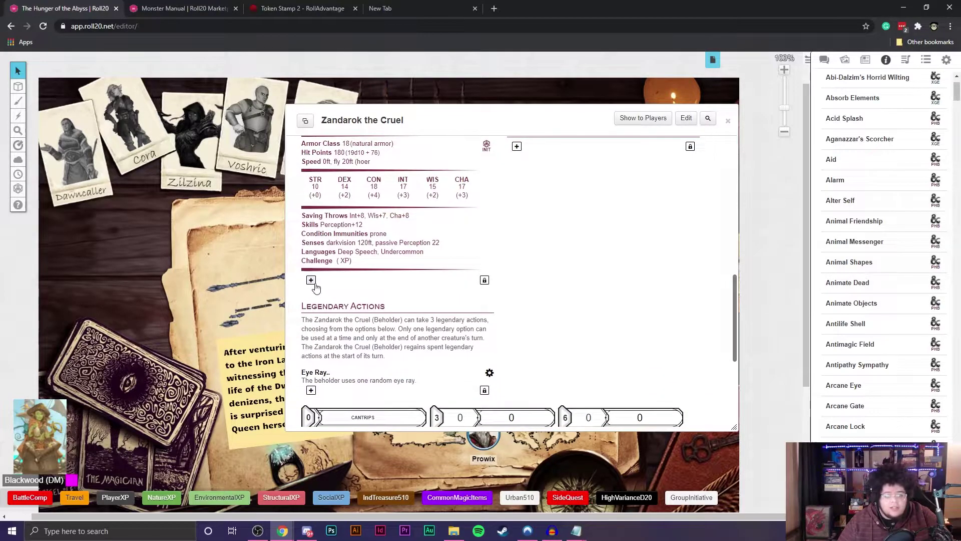
- Set Zandarok's challenge rating to 13 with 10000 XP
{"action": "scroll", "coordinate": [310, 331], "scroll_direction": "up", "scroll_amount": 3}
{"action": "scroll", "coordinate": [339, 353], "scroll_direction": "down", "scroll_amount": 2}
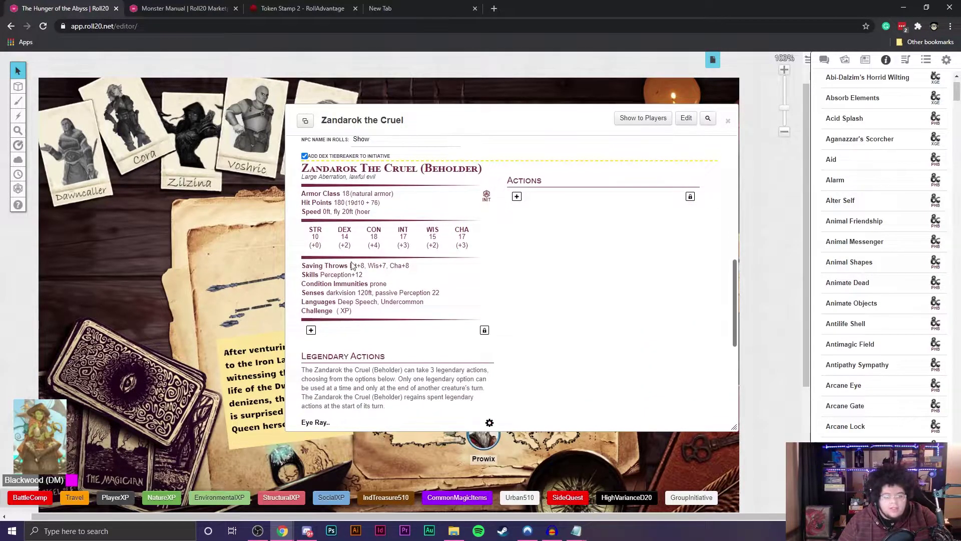
{"action": "scroll", "coordinate": [347, 311], "scroll_direction": "up", "scroll_amount": 1}
{"action": "scroll", "coordinate": [347, 311], "scroll_direction": "up", "scroll_amount": 3}
{"action": "left_click", "coordinate": [350, 313]}
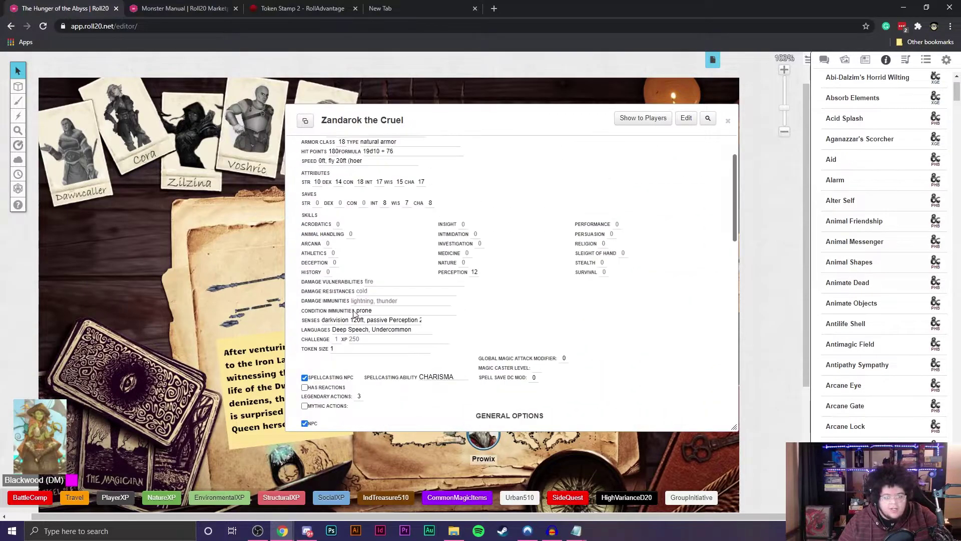
{"action": "left_click", "coordinate": [335, 339]}
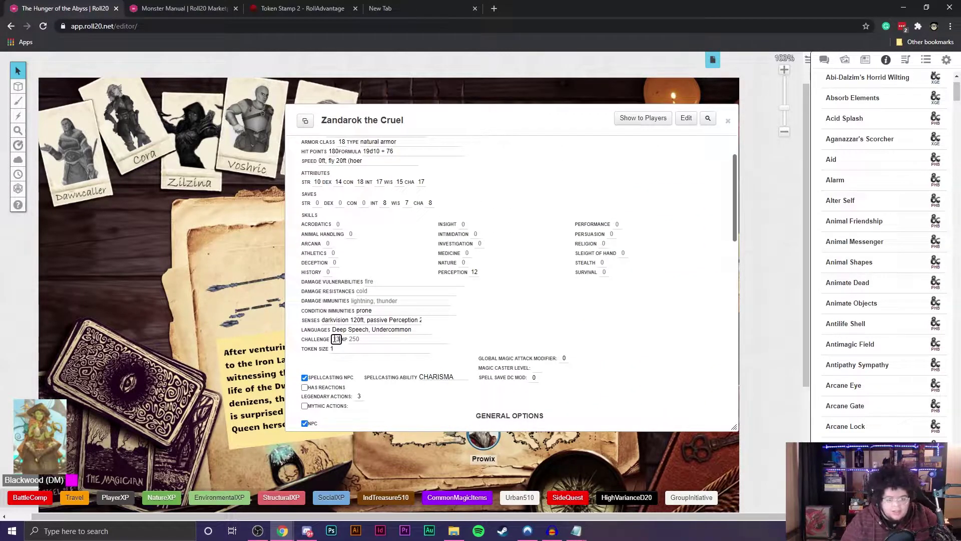
{"action": "type", "text": "13"}
{"action": "key", "text": "Tab"}
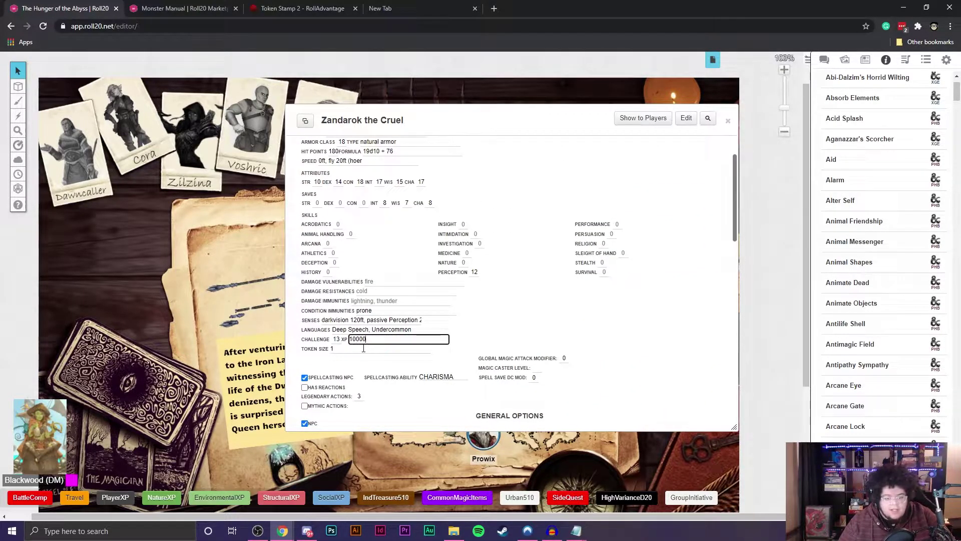
{"action": "left_click", "coordinate": [438, 355]}
{"action": "scroll", "coordinate": [344, 340], "scroll_direction": "down", "scroll_amount": 6}
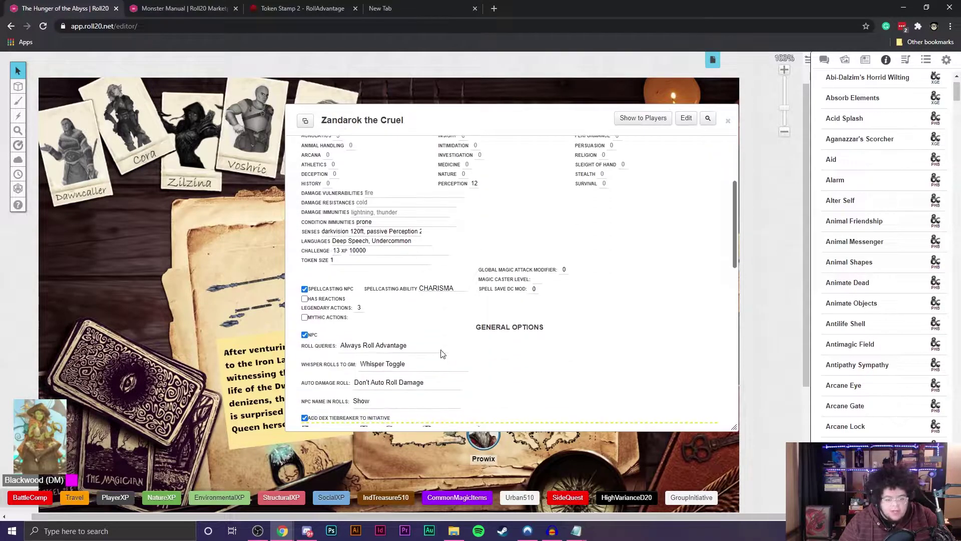
- Add an Antimagic Cone trait describing the central eye's antimagic field area
{"action": "left_click", "coordinate": [311, 279]}
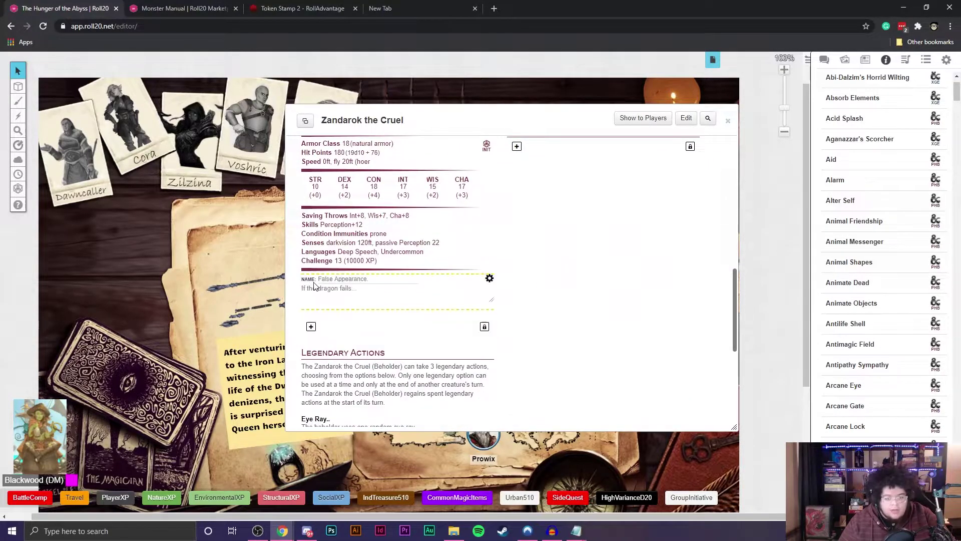
{"action": "left_click", "coordinate": [329, 279]}
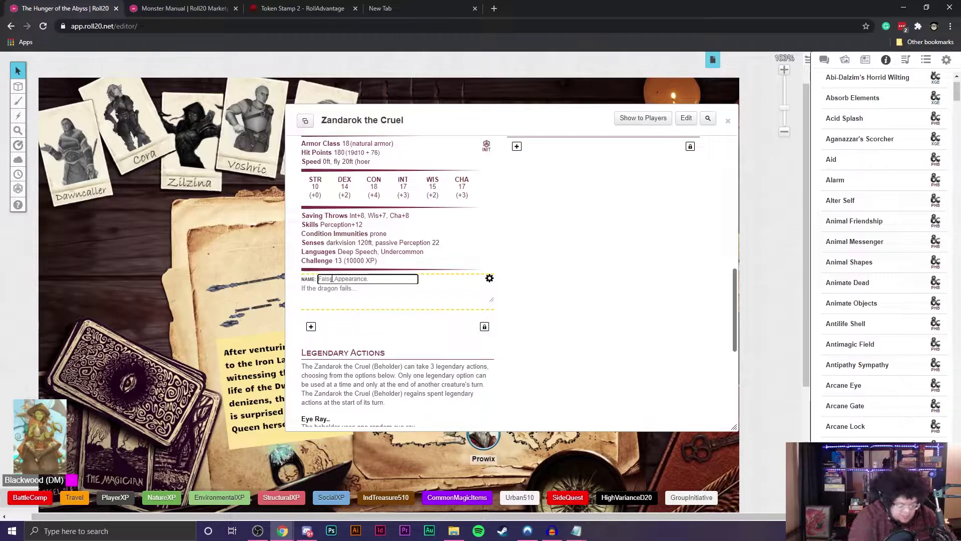
{"action": "type", "text": "Ant"}
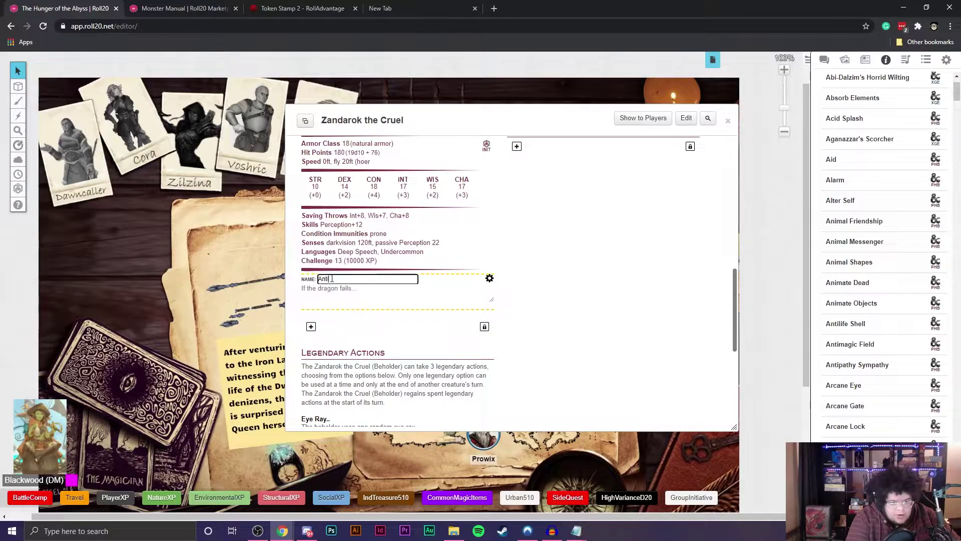
{"action": "type", "text": "imagic Cone"}
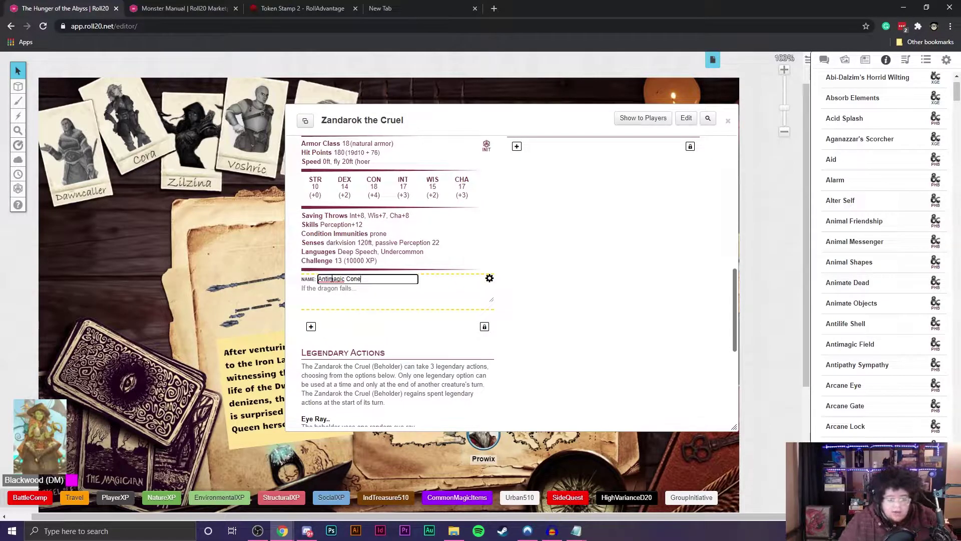
{"action": "right_click", "coordinate": [319, 275]}
{"action": "left_click", "coordinate": [331, 287]}
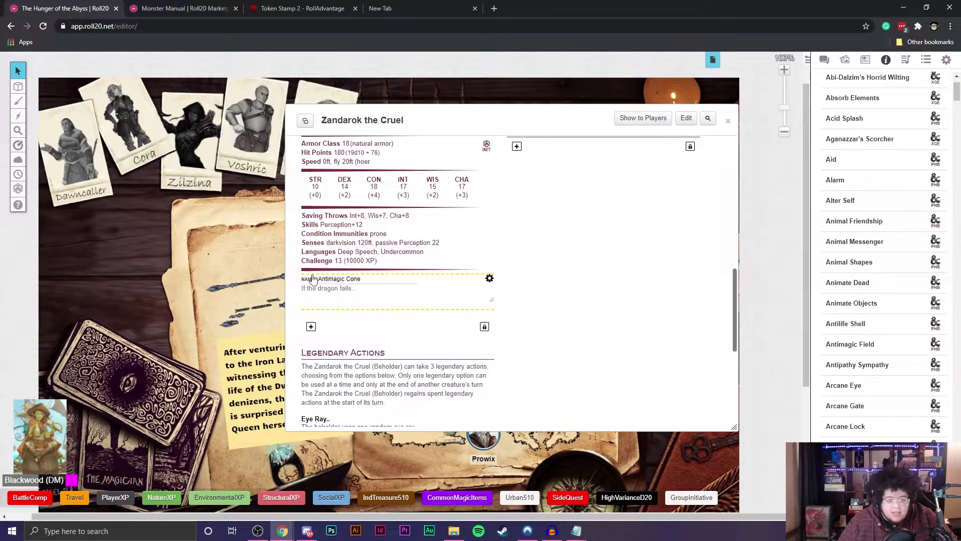
{"action": "left_click", "coordinate": [334, 294]}
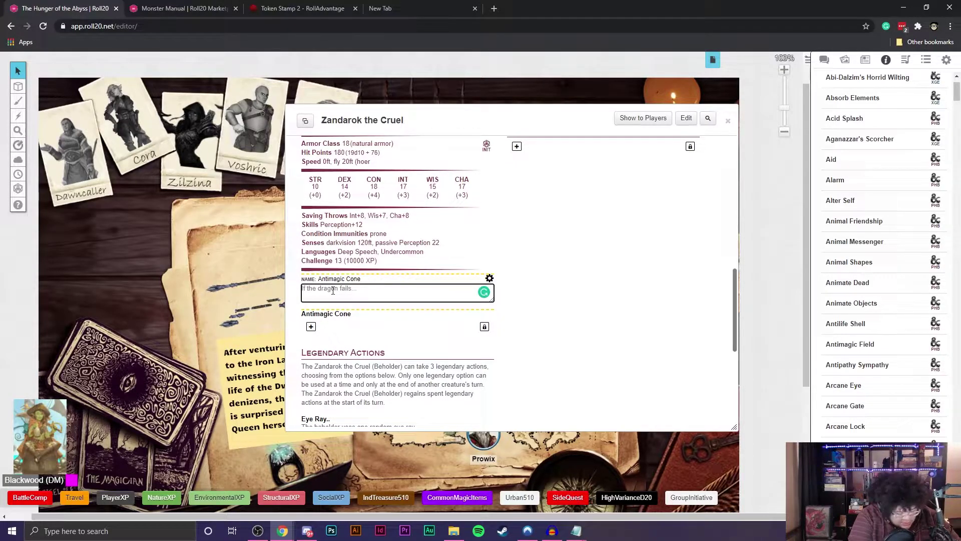
{"action": "type", "text": "The beholder's cent"}
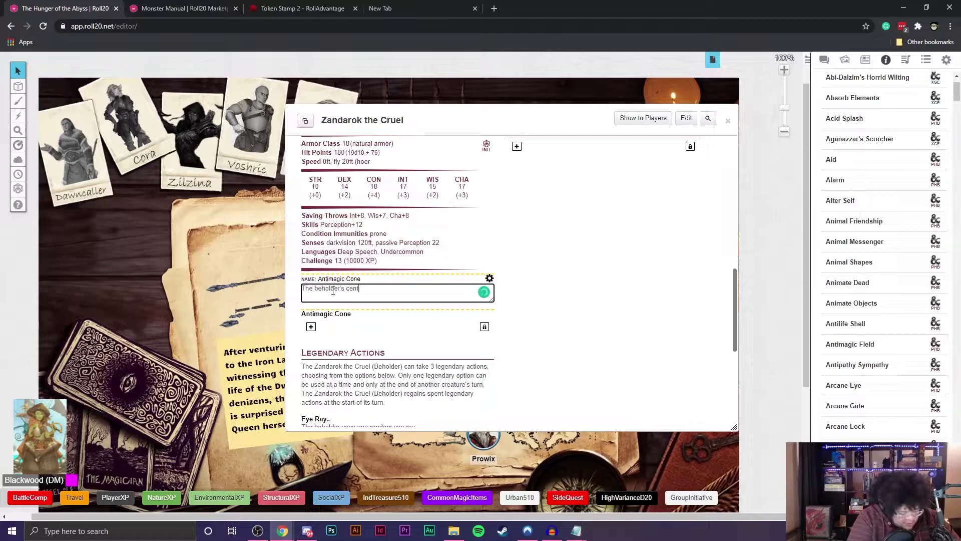
{"action": "type", "text": "ral eye creates an area of antimagic, as in the antimagic field spell, in a 150-foot"}
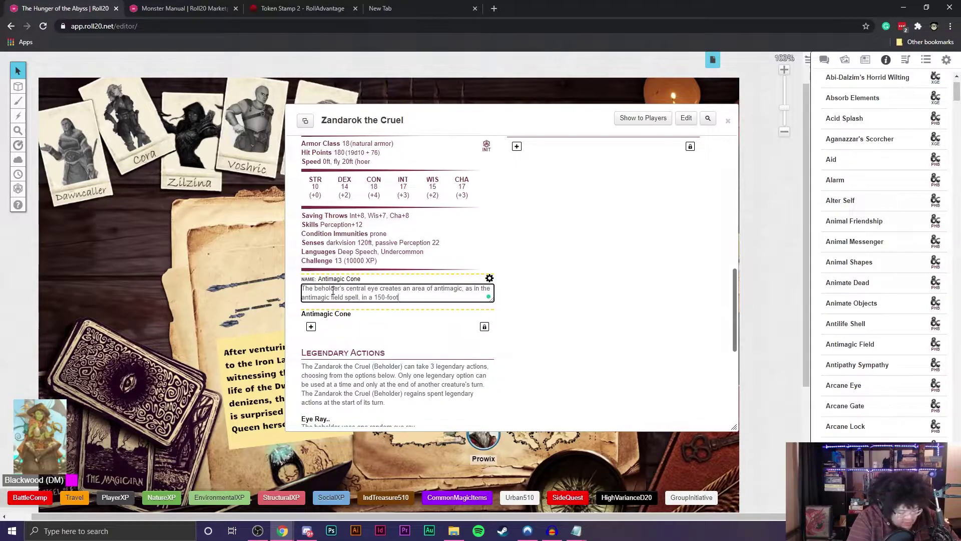
{"action": "type", "text": " cone. At the start of e"}
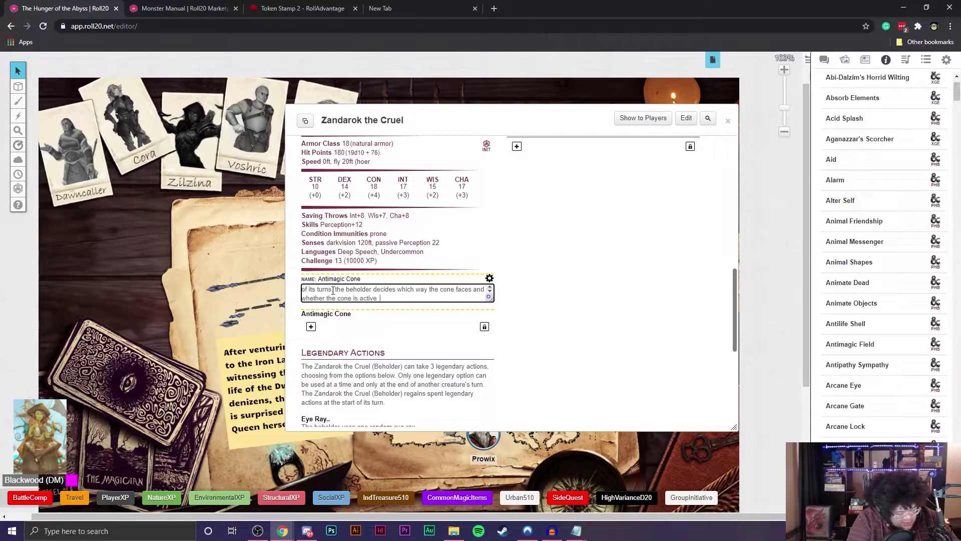
{"action": "type", "text": "ach of its turns, the beholder decides which way the cone faces and whether the cone is active. The area works against the beholder's own eye rays."}
{"action": "left_click", "coordinate": [517, 291]}
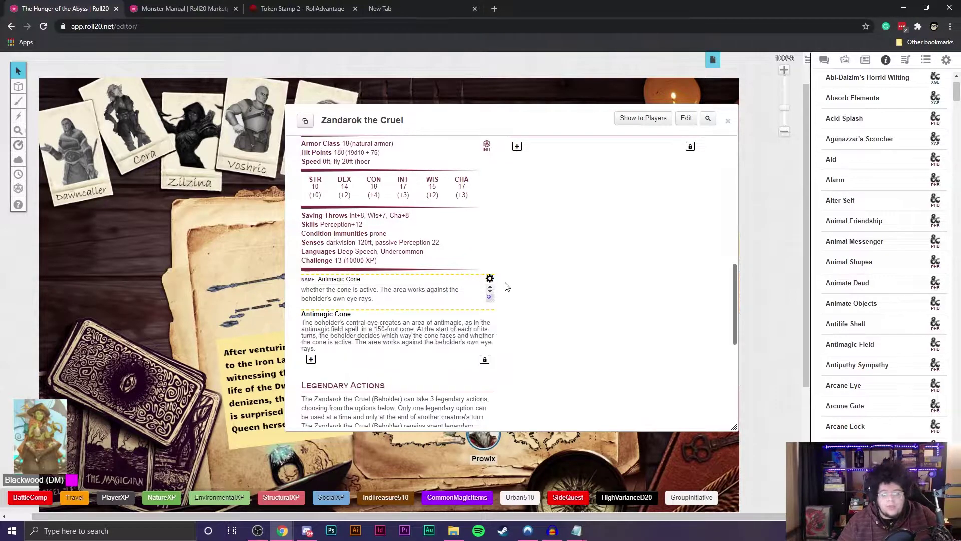
- Scroll up and down the sheet to review its sections
{"action": "scroll", "coordinate": [548, 312], "scroll_direction": "down", "scroll_amount": 4}
{"action": "scroll", "coordinate": [351, 216], "scroll_direction": "up", "scroll_amount": 2}
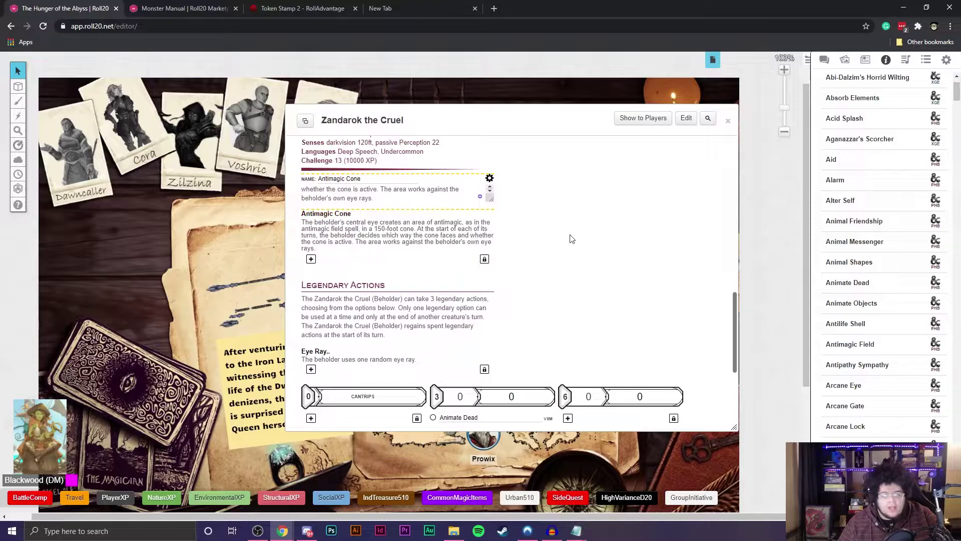
{"action": "scroll", "coordinate": [345, 243], "scroll_direction": "down", "scroll_amount": 4}
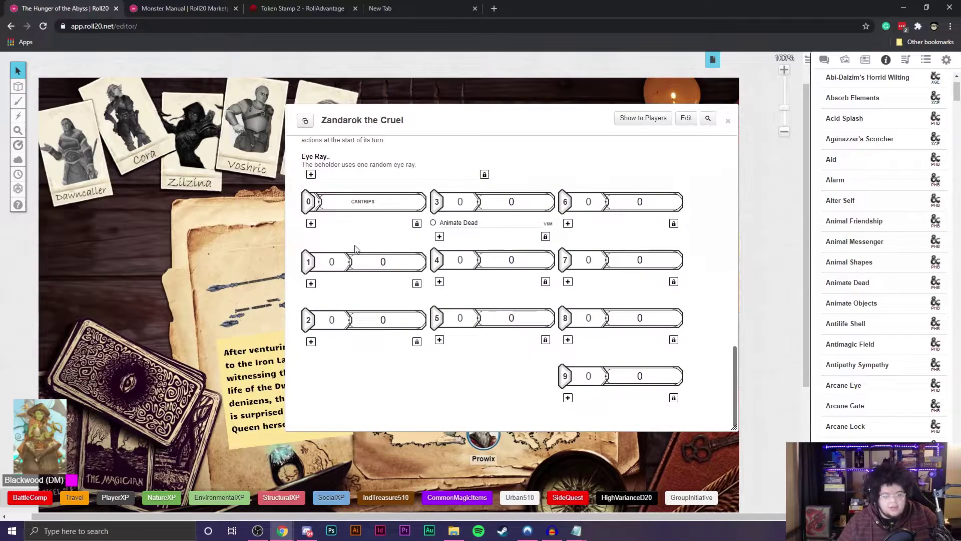
{"action": "scroll", "coordinate": [356, 248], "scroll_direction": "up", "scroll_amount": 1}
{"action": "scroll", "coordinate": [356, 249], "scroll_direction": "down", "scroll_amount": 1}
{"action": "scroll", "coordinate": [400, 255], "scroll_direction": "up", "scroll_amount": 3}
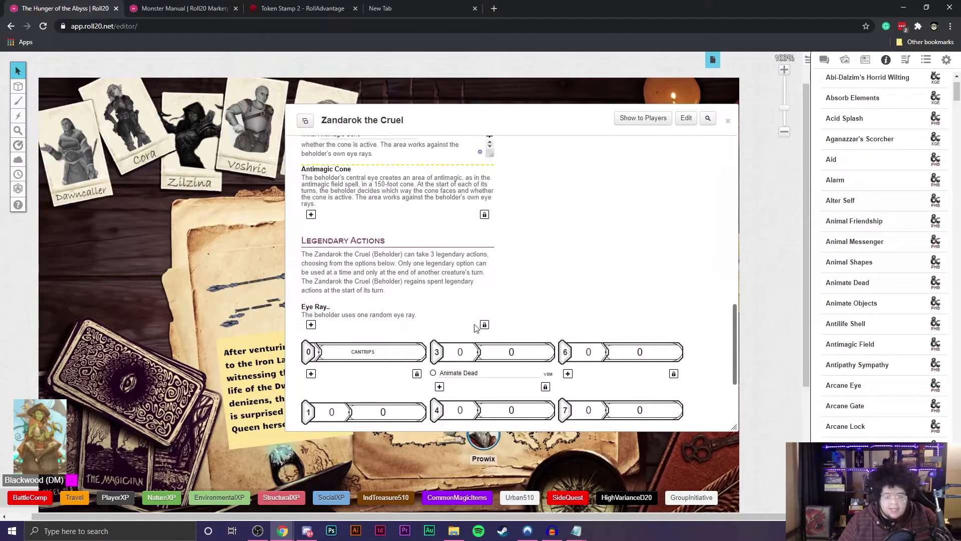
{"action": "scroll", "coordinate": [479, 261], "scroll_direction": "down", "scroll_amount": 3}
{"action": "scroll", "coordinate": [501, 275], "scroll_direction": "up", "scroll_amount": 10}
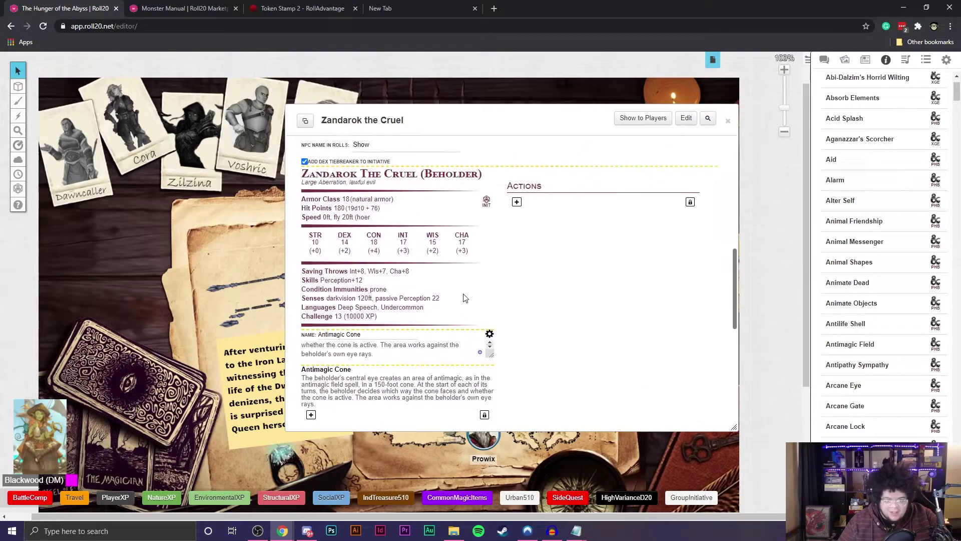
{"action": "scroll", "coordinate": [557, 297], "scroll_direction": "up", "scroll_amount": 2}
{"action": "scroll", "coordinate": [554, 297], "scroll_direction": "down", "scroll_amount": 3}
{"action": "scroll", "coordinate": [541, 286], "scroll_direction": "up", "scroll_amount": 2}
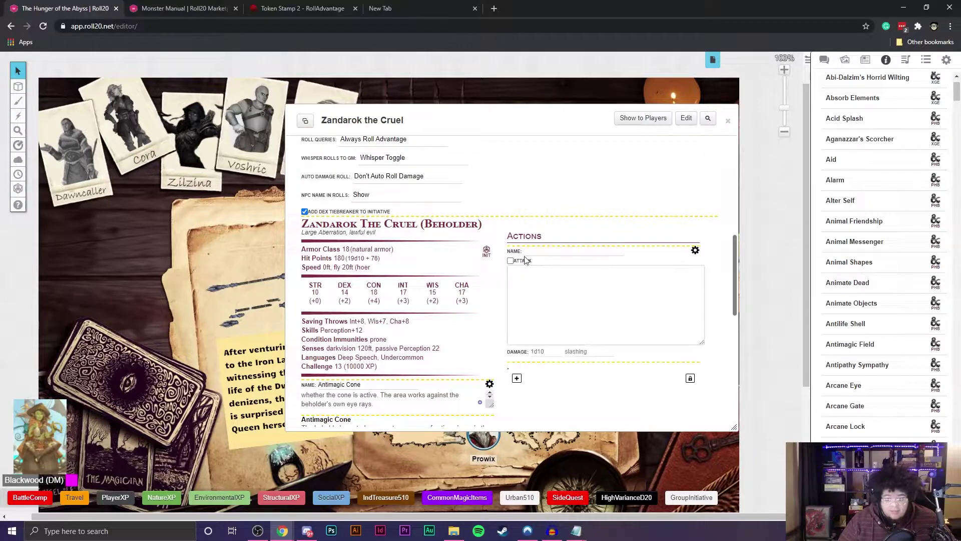
- Add a new action named 'Bite.' as an attack with 5 ft. reach
{"action": "left_click", "coordinate": [516, 252]}
{"action": "left_click", "coordinate": [529, 252]}
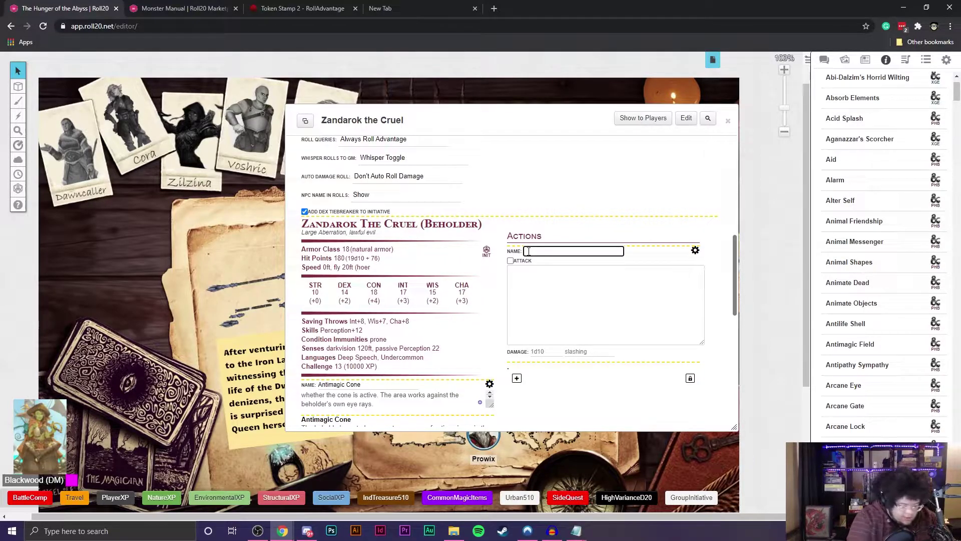
{"action": "type", "text": "Bite."}
{"action": "key", "text": "Tab"}
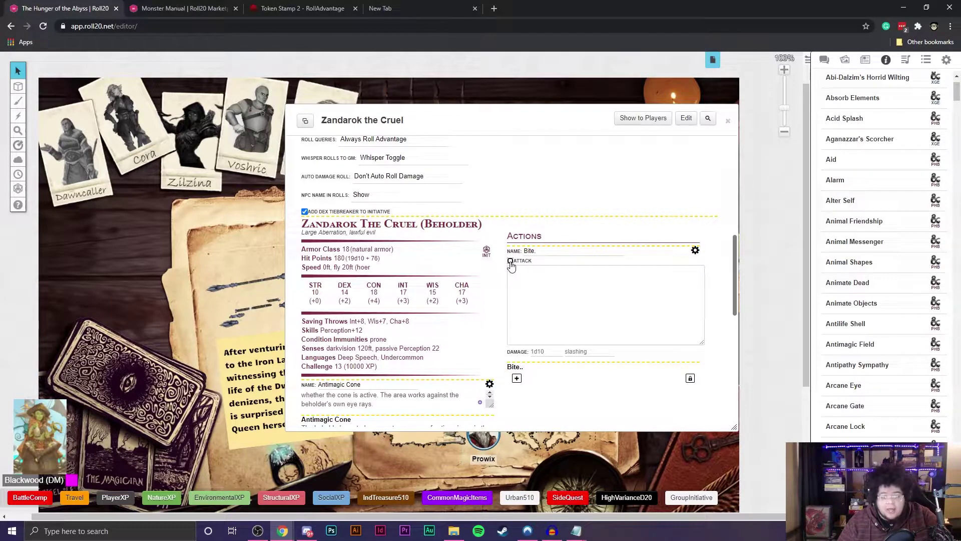
{"action": "left_click", "coordinate": [511, 262]}
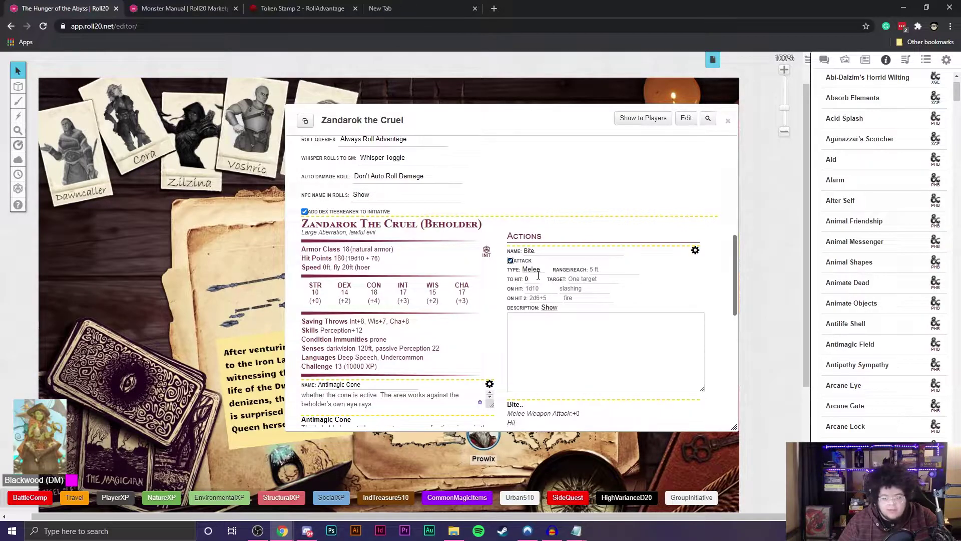
{"action": "left_click", "coordinate": [593, 271]}
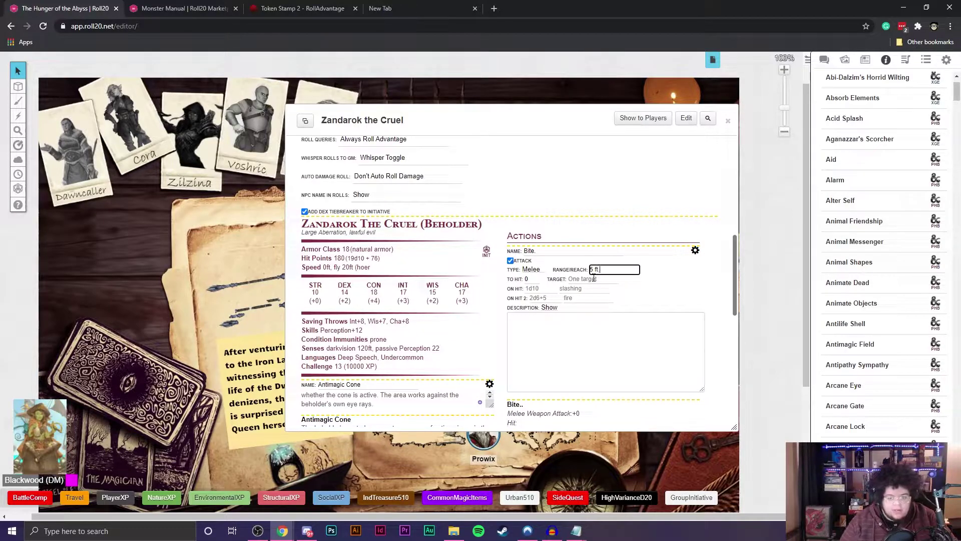
- Give Bite +5 to hit and 14 (4d6) piercing damage, and close the entry
{"action": "double_click", "coordinate": [531, 279]}
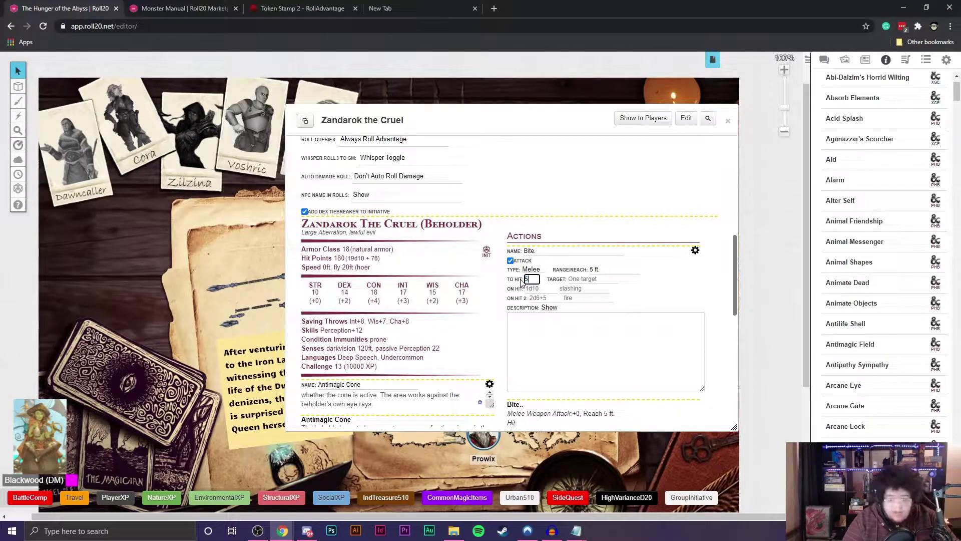
{"action": "key", "text": "Tab"}
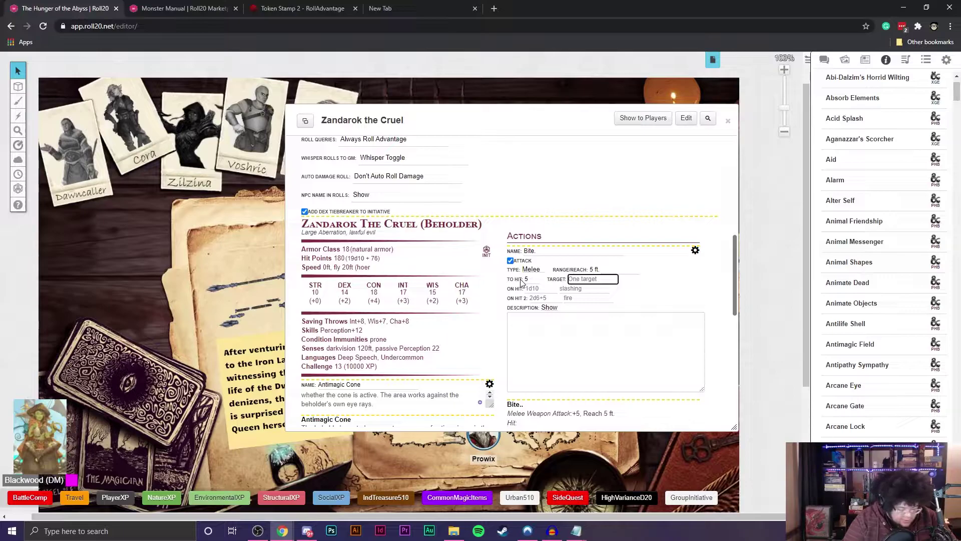
{"action": "key", "text": "Tab"}
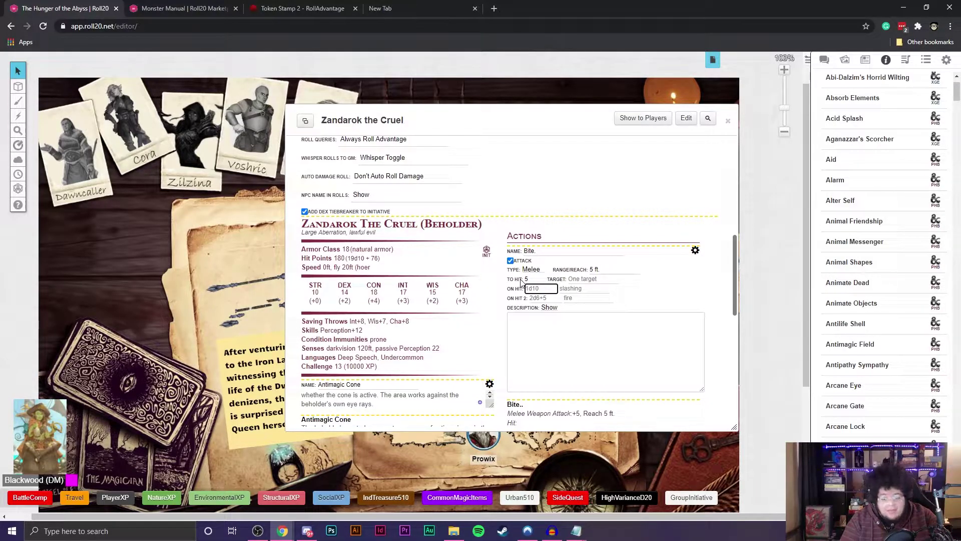
{"action": "type", "text": "14"}
{"action": "key", "text": "Tab"}
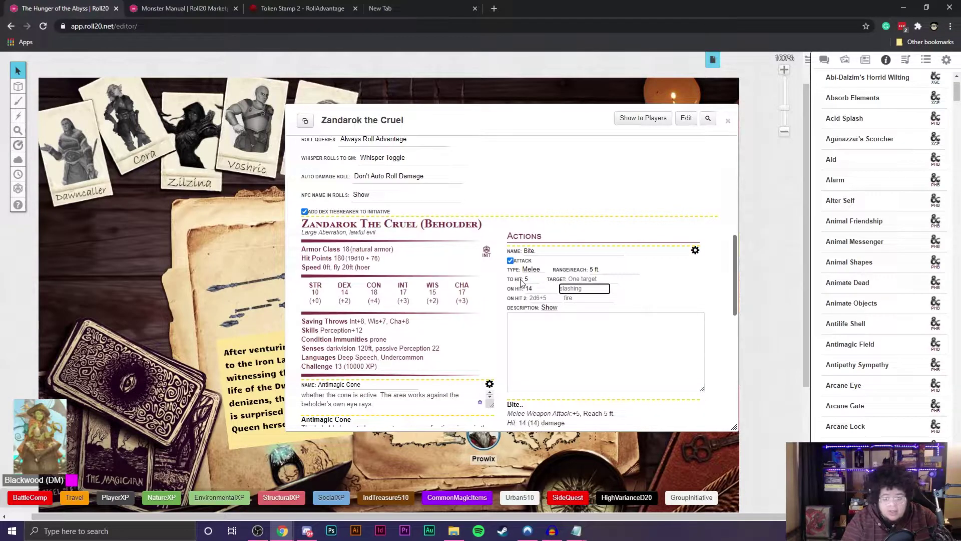
{"action": "key", "text": "shift+Tab"}
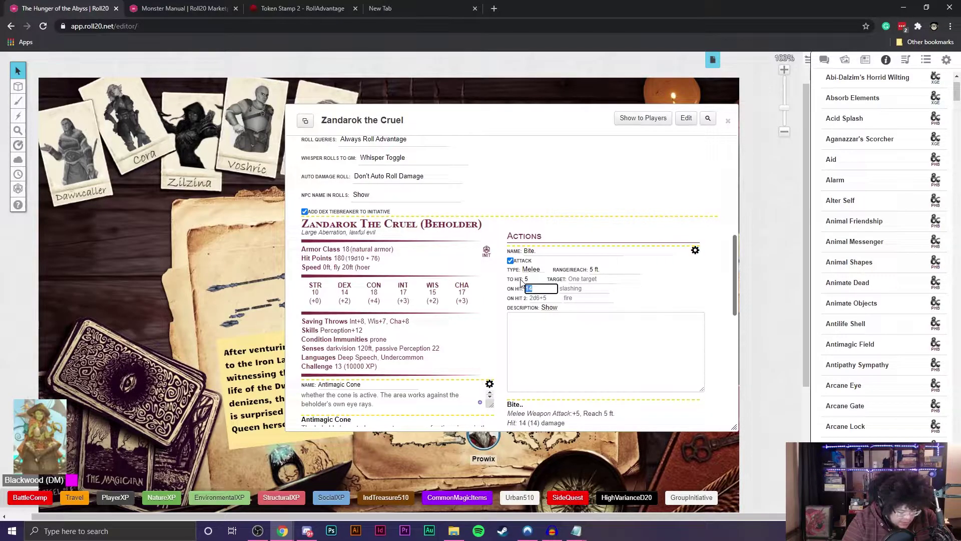
{"action": "type", "text": "4d6"}
{"action": "key", "text": "Tab"}
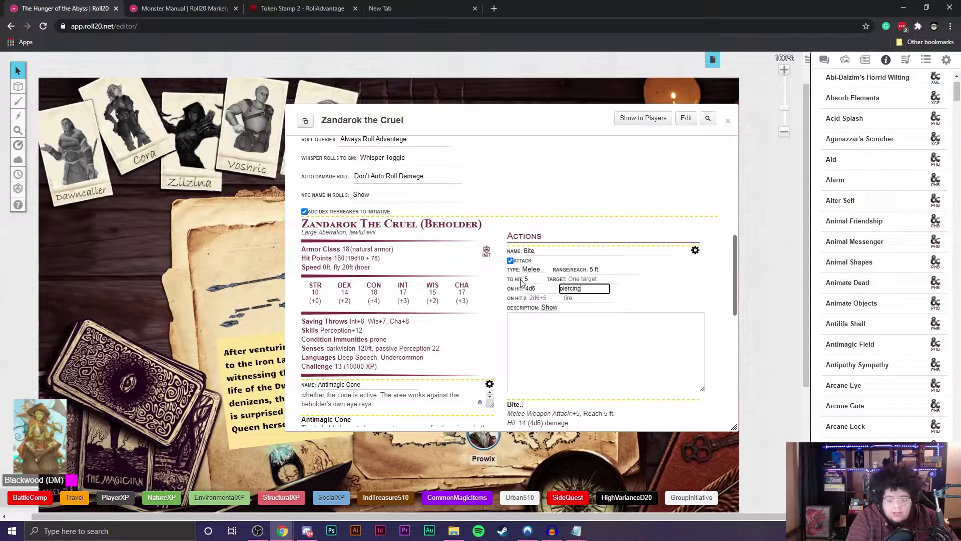
{"action": "left_click", "coordinate": [541, 354]}
{"action": "scroll", "coordinate": [558, 322], "scroll_direction": "down", "scroll_amount": 1}
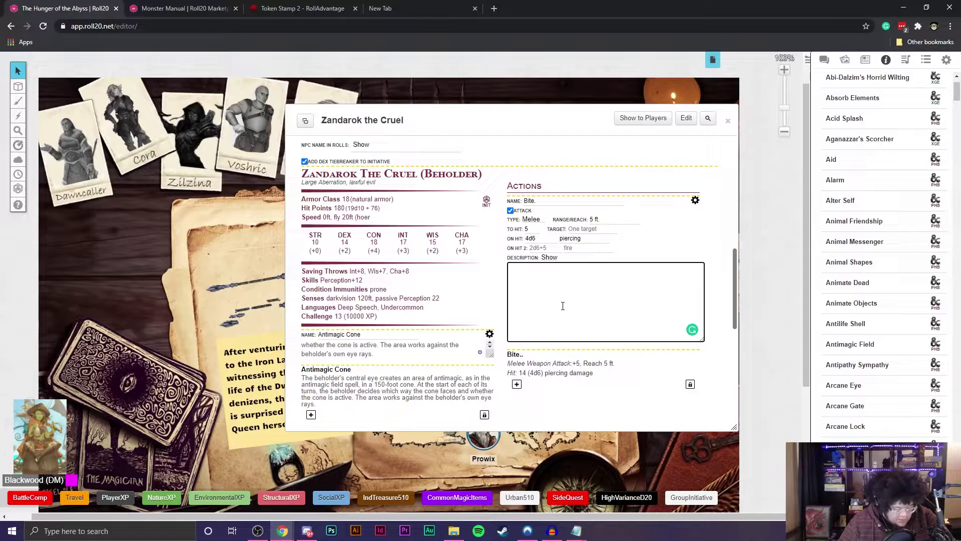
{"action": "left_click", "coordinate": [695, 200]}
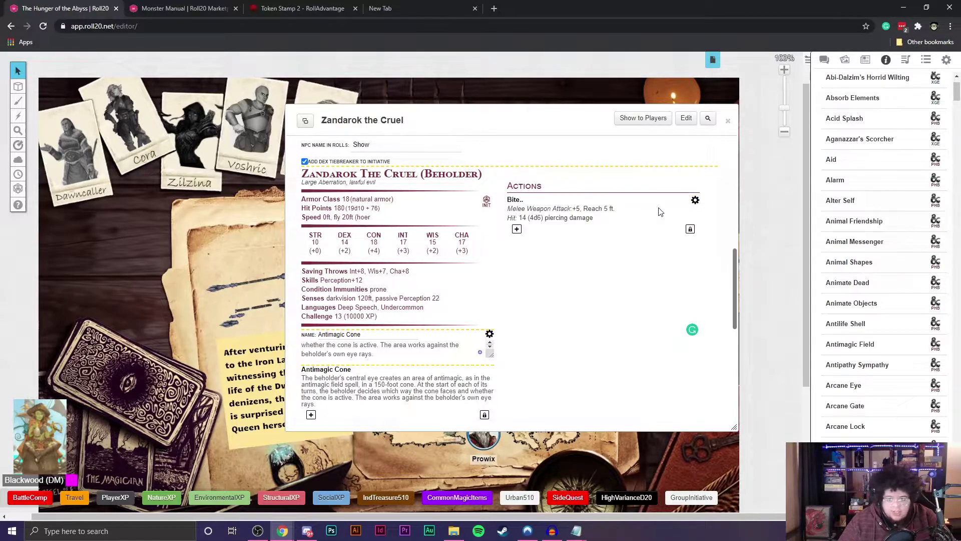
{"action": "scroll", "coordinate": [524, 278], "scroll_direction": "up", "scroll_amount": 2}
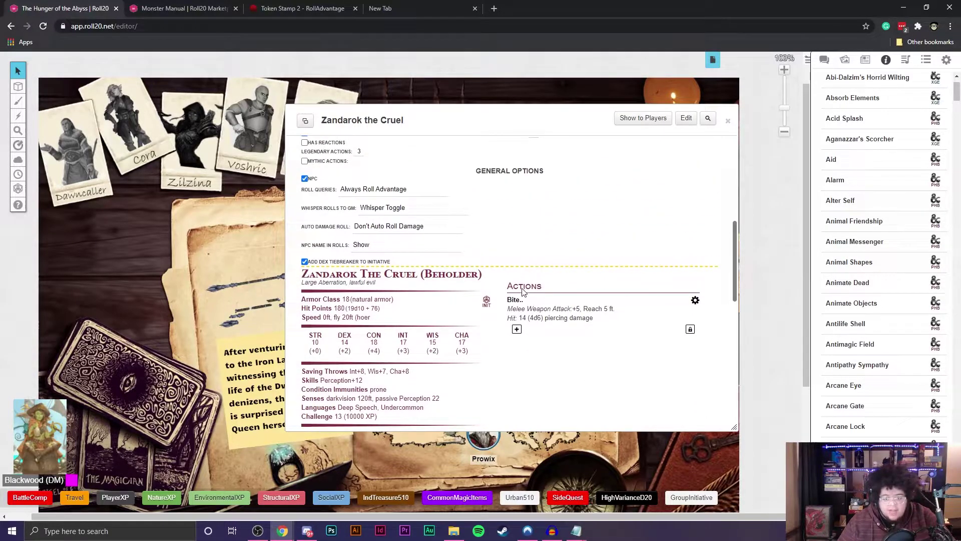
- Add another blank action and start filling its name and description
{"action": "left_click", "coordinate": [517, 329]}
{"action": "scroll", "coordinate": [535, 351], "scroll_direction": "down", "scroll_amount": 1}
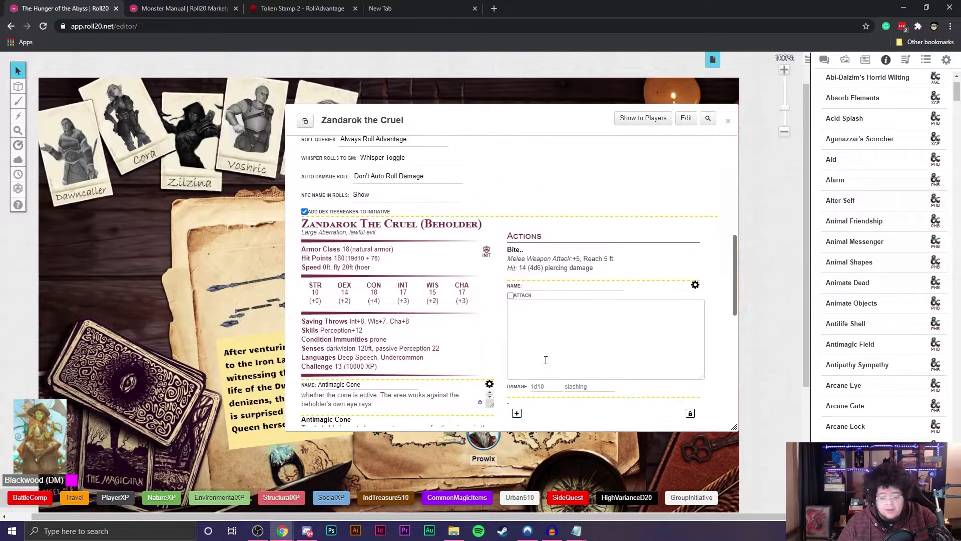
{"action": "left_click", "coordinate": [542, 326]}
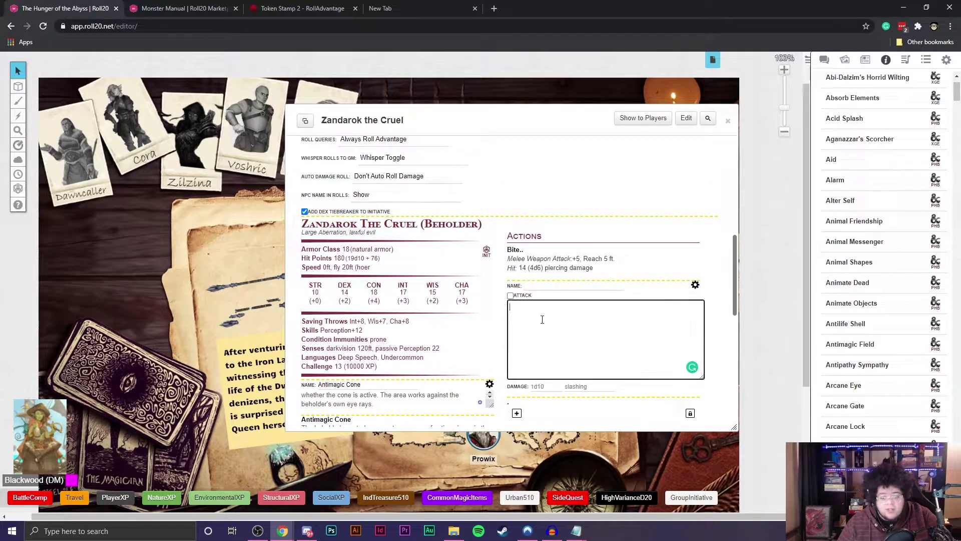
{"action": "left_click", "coordinate": [526, 285]}
{"action": "left_click", "coordinate": [536, 308]}
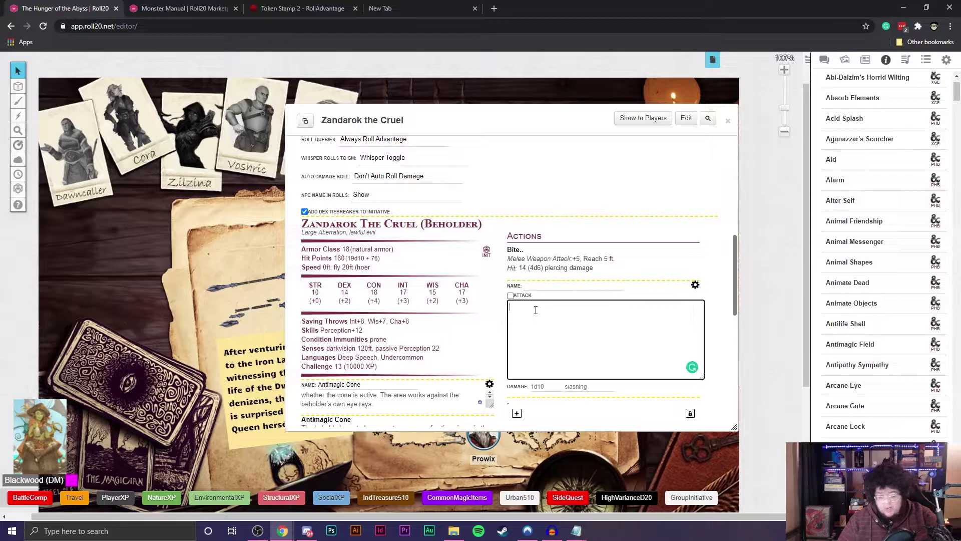
{"action": "left_click", "coordinate": [528, 285]}
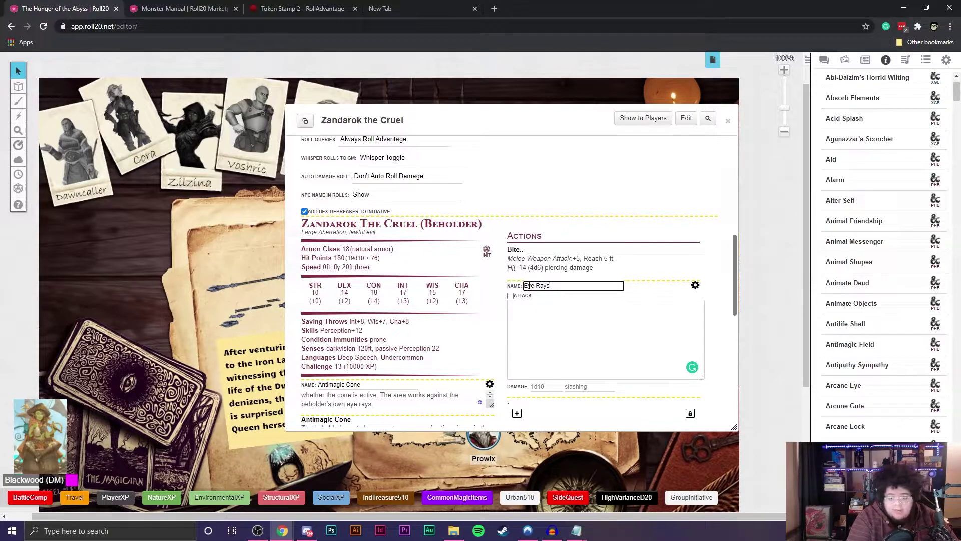
{"action": "left_click_drag", "start_coordinate": [593, 121], "coordinate": [450, 118]}
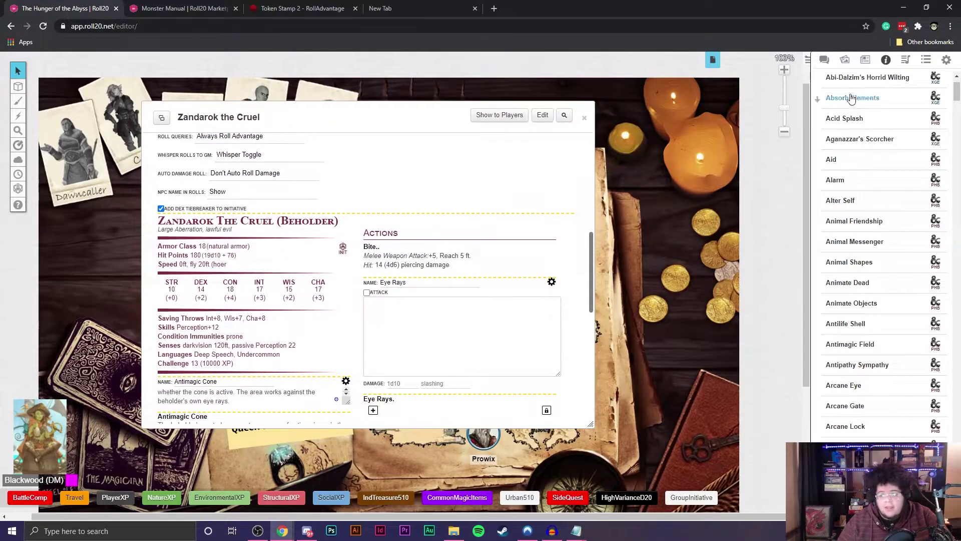
- Search the compendium for 'beholder' and drag its Eye Rays text into the new action
{"action": "left_click", "coordinate": [885, 59]}
{"action": "triple_click", "coordinate": [871, 95]}
{"action": "type", "text": "beholder"}
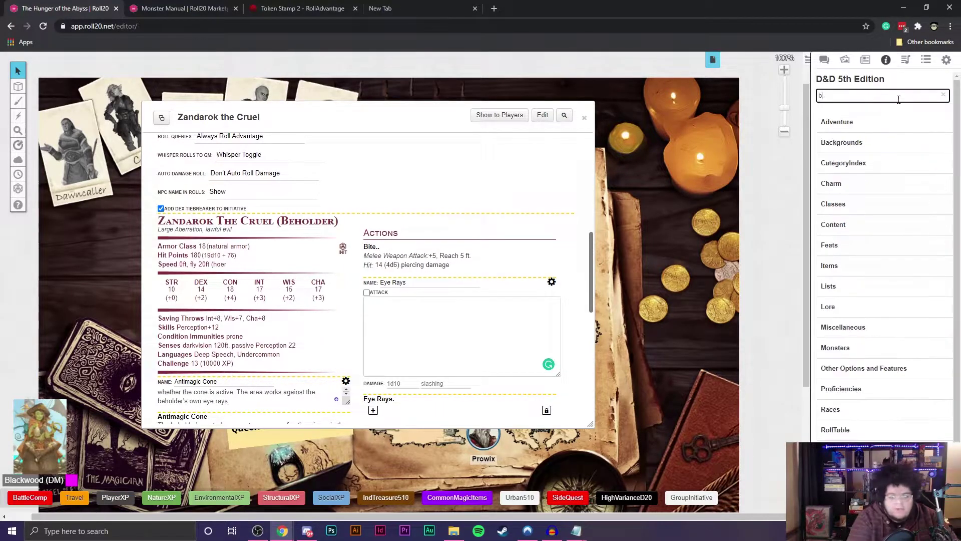
{"action": "left_click", "coordinate": [871, 142]}
{"action": "left_click_drag", "start_coordinate": [848, 439], "coordinate": [520, 328]}
{"action": "left_click_drag", "start_coordinate": [651, 360], "coordinate": [421, 325]}
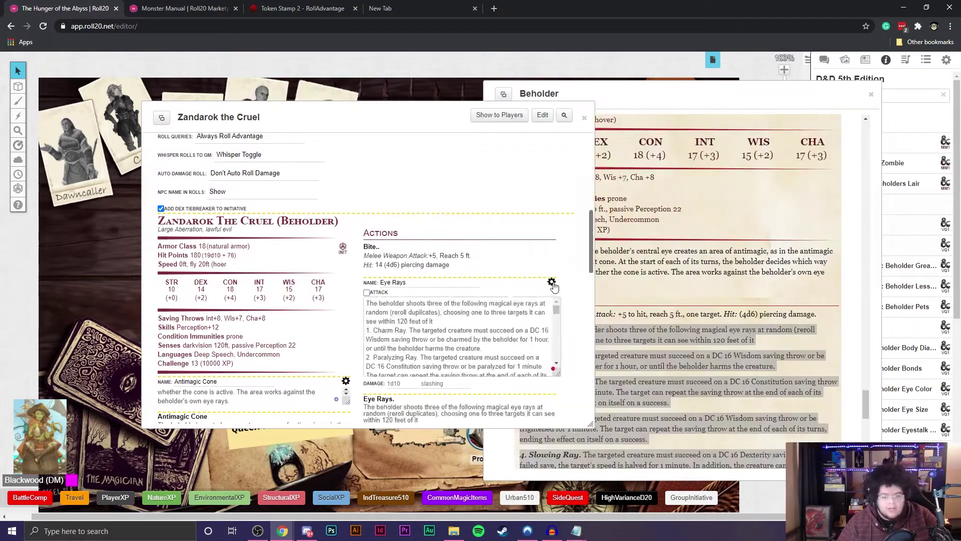
- Look over the sheet and close the NPC options editor
{"action": "scroll", "coordinate": [468, 338], "scroll_direction": "down", "scroll_amount": 10}
{"action": "scroll", "coordinate": [365, 335], "scroll_direction": "up", "scroll_amount": 4}
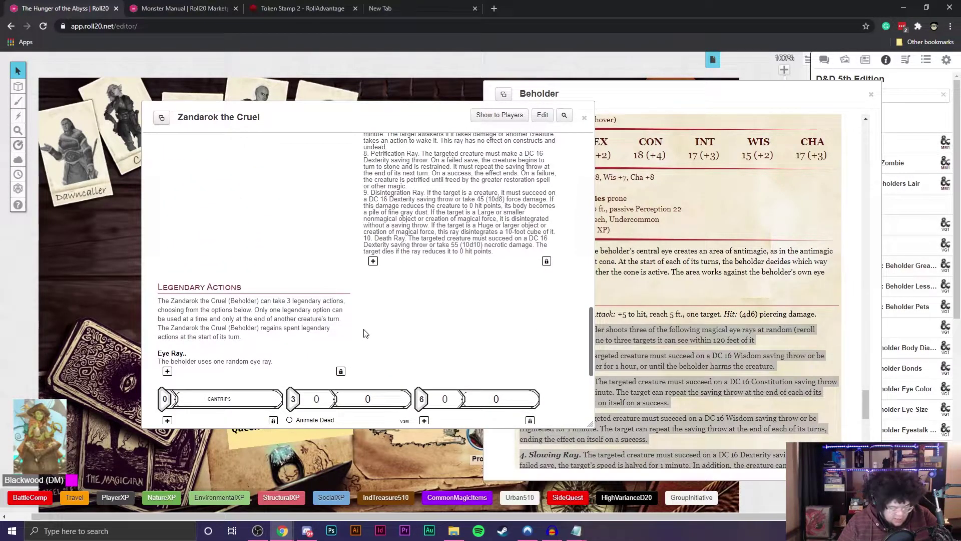
{"action": "scroll", "coordinate": [365, 333], "scroll_direction": "up", "scroll_amount": 8}
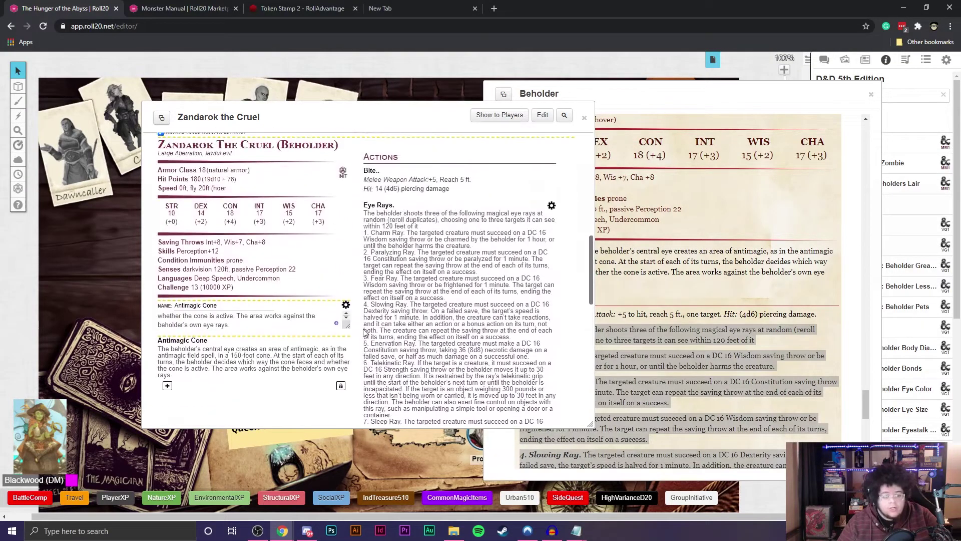
{"action": "scroll", "coordinate": [355, 326], "scroll_direction": "up", "scroll_amount": 5}
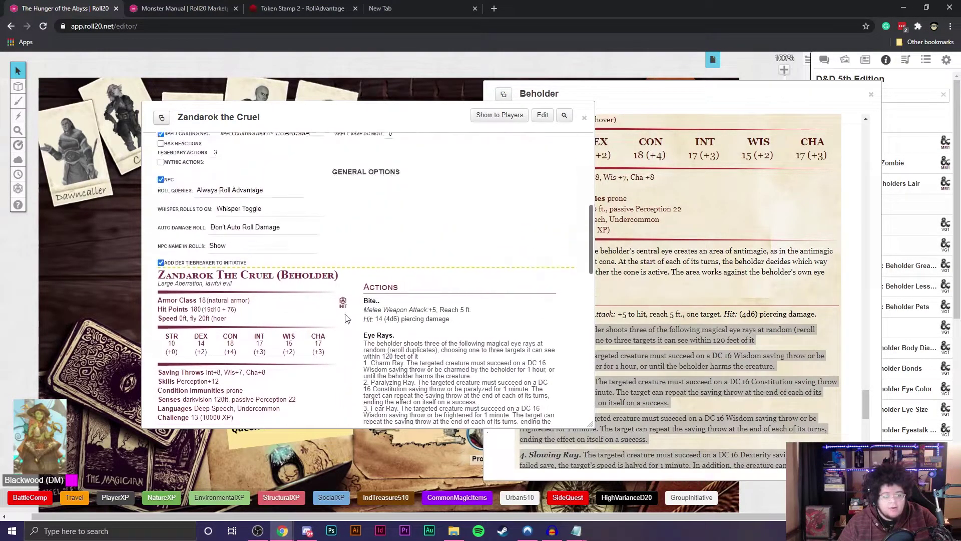
{"action": "scroll", "coordinate": [346, 319], "scroll_direction": "up", "scroll_amount": 5}
{"action": "scroll", "coordinate": [336, 325], "scroll_direction": "down", "scroll_amount": 7}
{"action": "scroll", "coordinate": [334, 326], "scroll_direction": "up", "scroll_amount": 6}
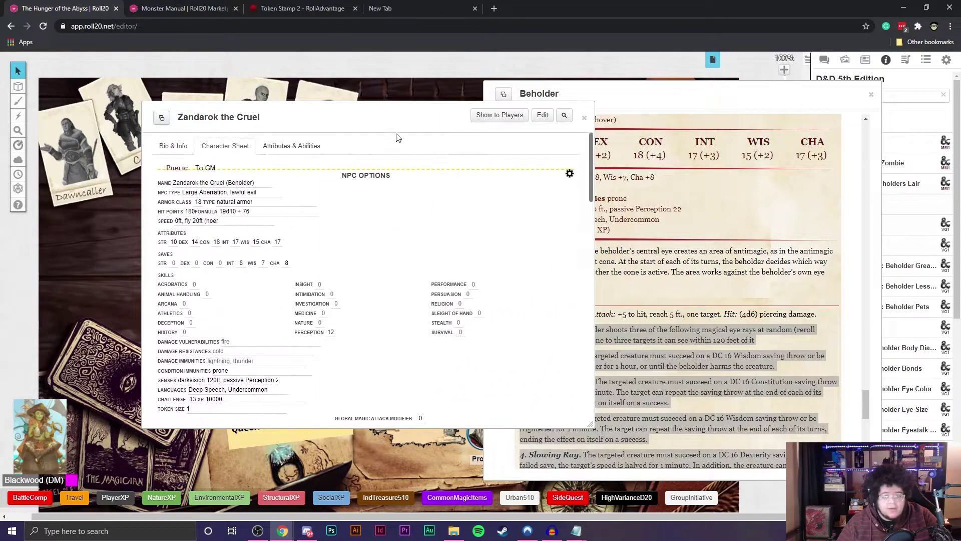
{"action": "left_click_drag", "start_coordinate": [397, 126], "coordinate": [340, 180]}
{"action": "left_click", "coordinate": [513, 227]}
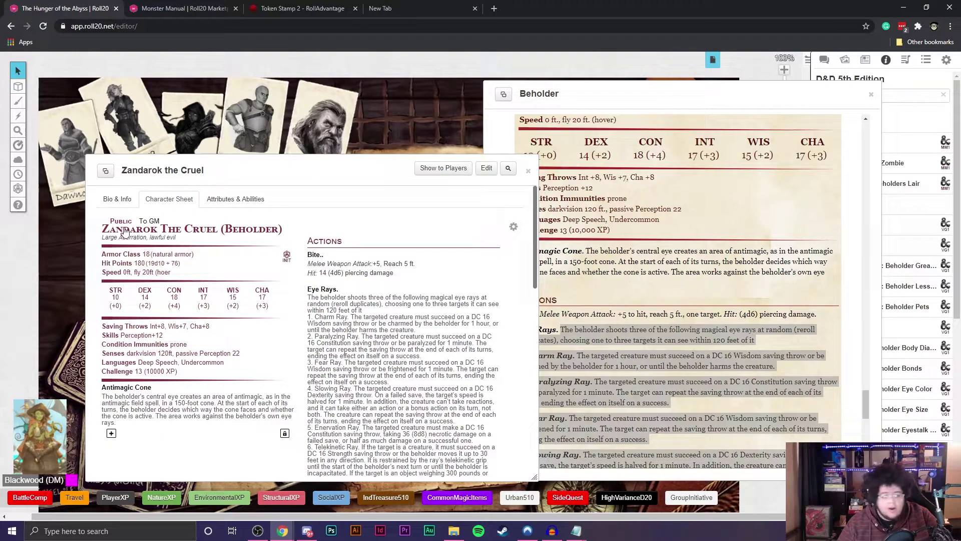
- Open Zandarok's edit form from the Bio & Info page and move it aside
{"action": "left_click", "coordinate": [118, 199]}
{"action": "left_click", "coordinate": [166, 200]}
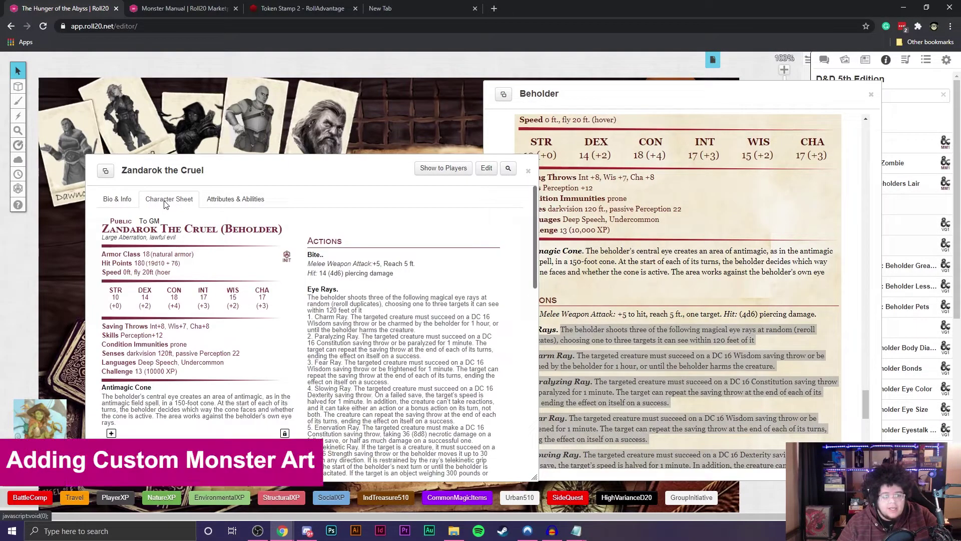
{"action": "left_click", "coordinate": [124, 200]}
{"action": "left_click", "coordinate": [485, 170]}
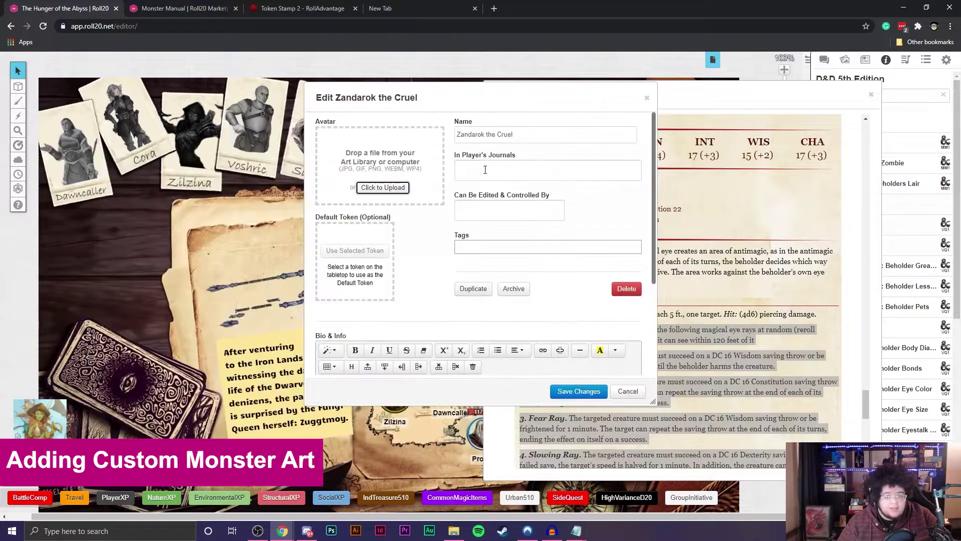
{"action": "left_click_drag", "start_coordinate": [433, 110], "coordinate": [191, 159]}
{"action": "left_click", "coordinate": [408, 8]}
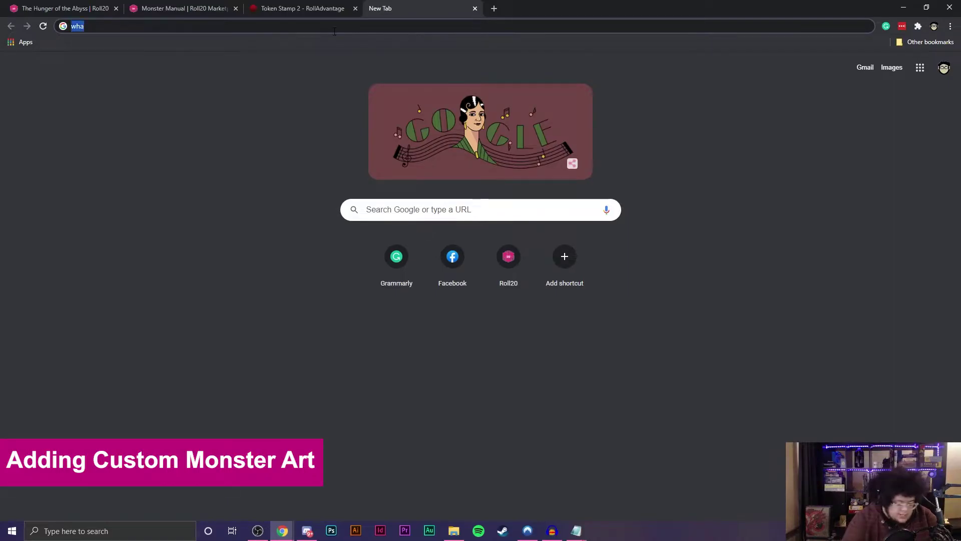
- Search Google for 'beholder cool art' and show the image results
{"action": "type", "text": "beholder cool art"}
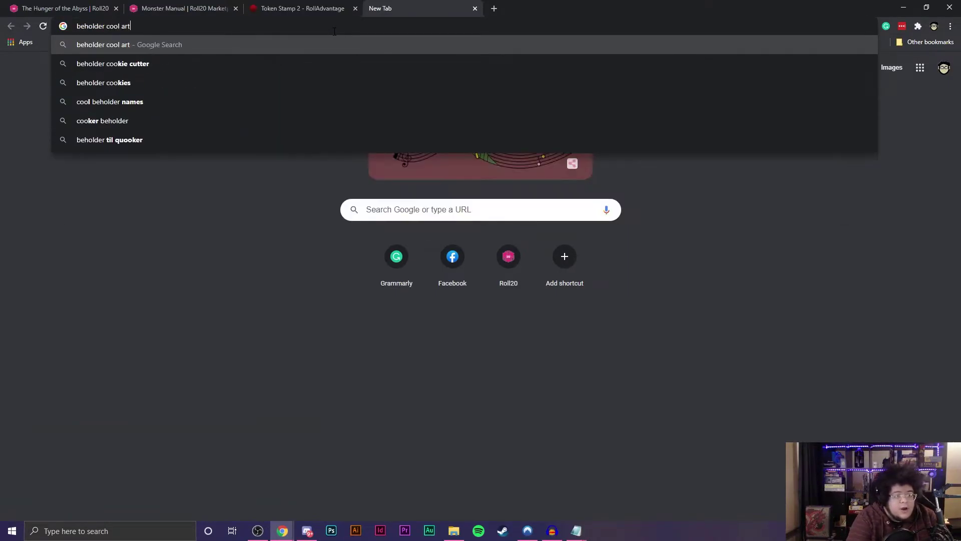
{"action": "key", "text": "Return"}
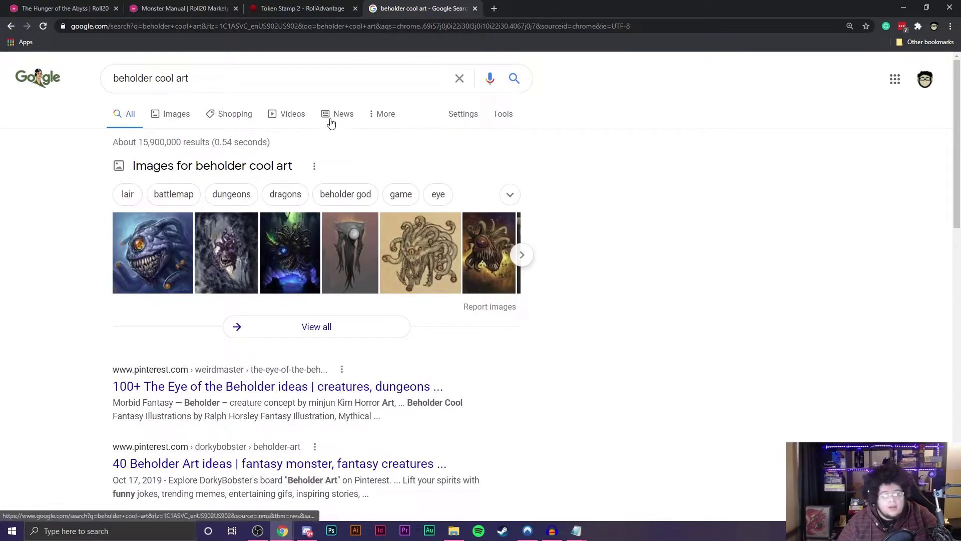
{"action": "left_click", "coordinate": [194, 123]}
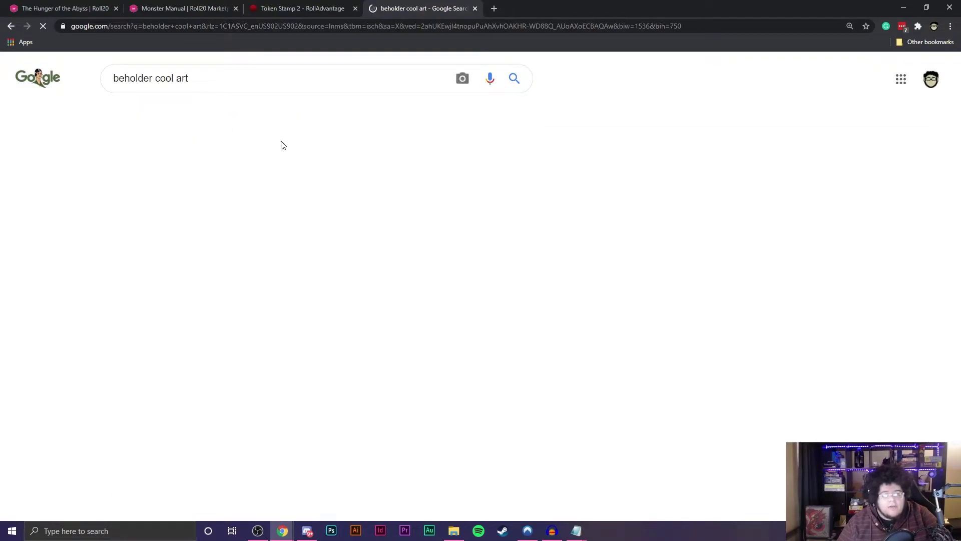
- Save the purple tentacled beholder picture to disk as a JPG
{"action": "scroll", "coordinate": [284, 311], "scroll_direction": "down", "scroll_amount": 2}
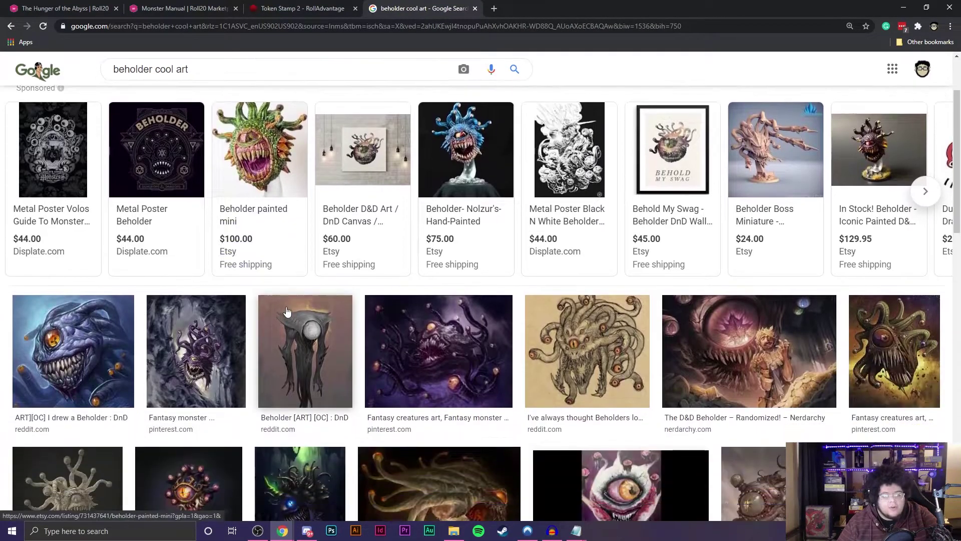
{"action": "left_click", "coordinate": [439, 351]}
{"action": "right_click", "coordinate": [746, 230]}
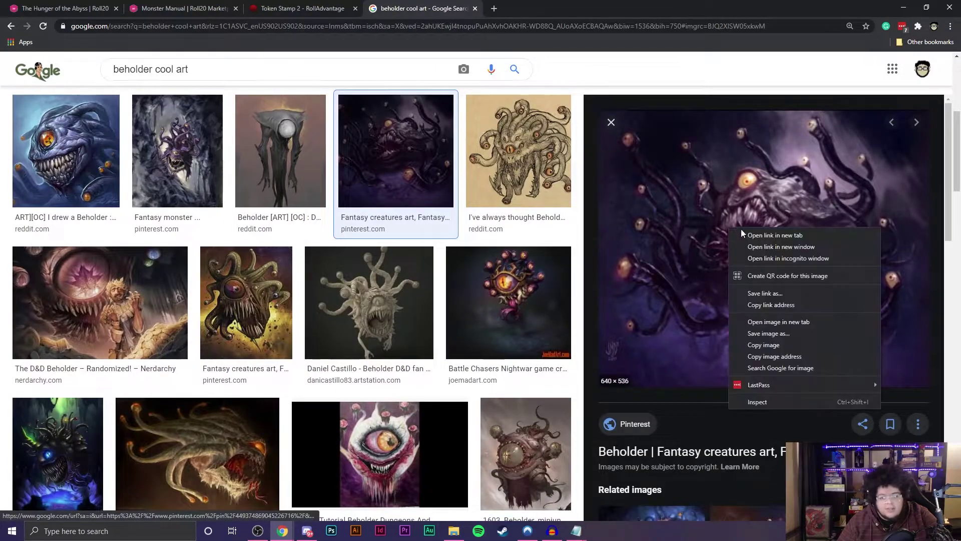
{"action": "left_click", "coordinate": [759, 335]}
{"action": "key", "text": "Return"}
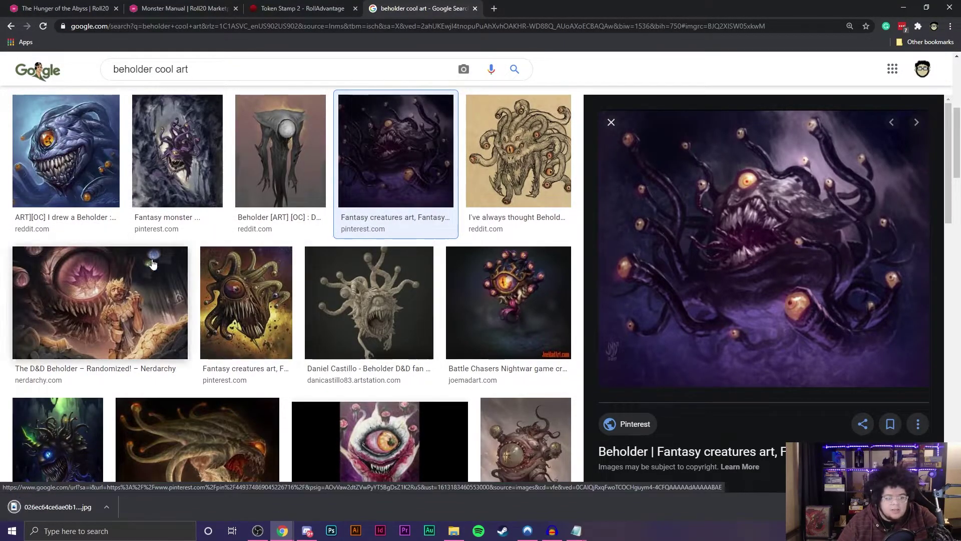
{"action": "left_click", "coordinate": [302, 8]}
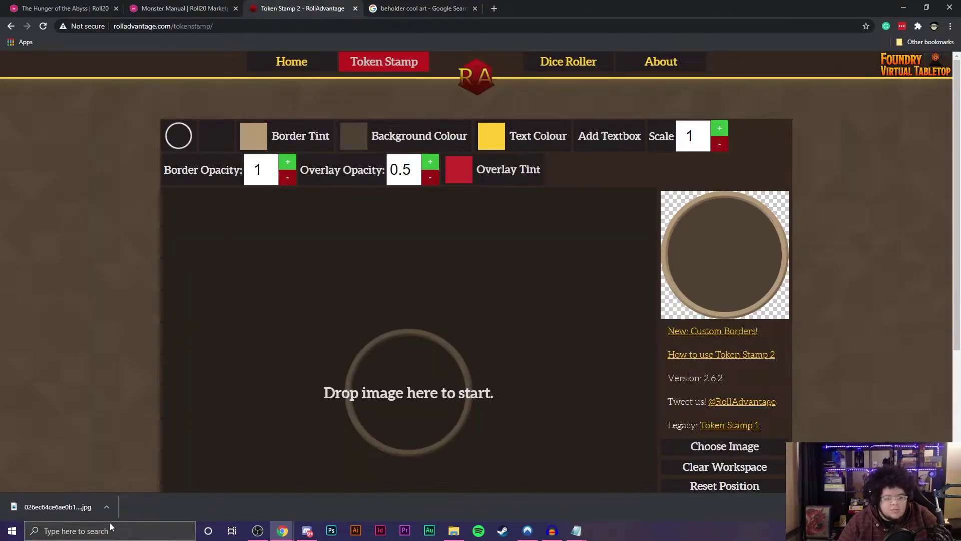
- Load the beholder jpg into the Token Stamp frame, enlarging and positioning it to fill the circle
{"action": "left_click_drag", "start_coordinate": [58, 507], "coordinate": [406, 379]}
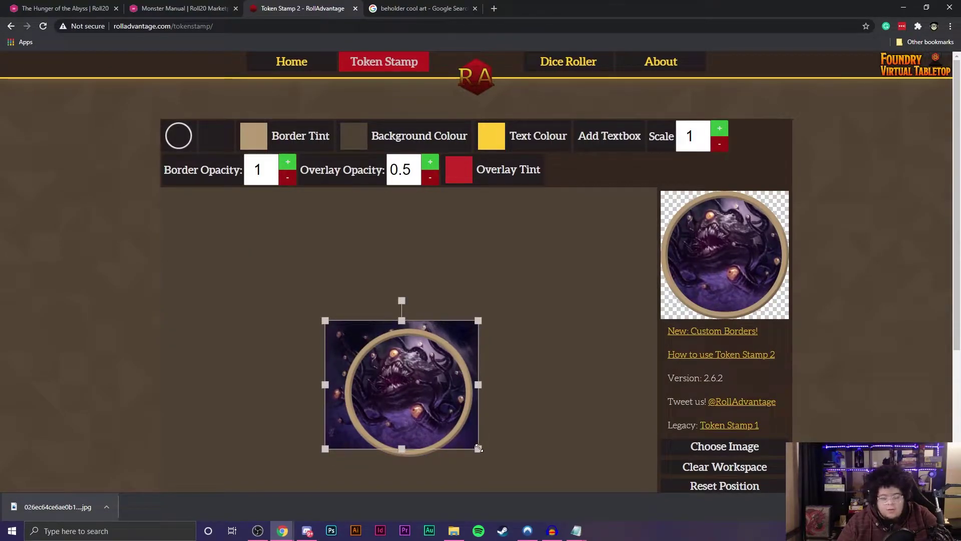
{"action": "mouse_move", "coordinate": [479, 448]}
{"action": "left_mouse_down"}
{"action": "mouse_move", "coordinate": [502, 468]}
{"action": "mouse_move", "coordinate": [472, 444]}
{"action": "mouse_move", "coordinate": [489, 459]}
{"action": "left_mouse_up"}
{"action": "left_click_drag", "start_coordinate": [437, 417], "coordinate": [437, 418]}
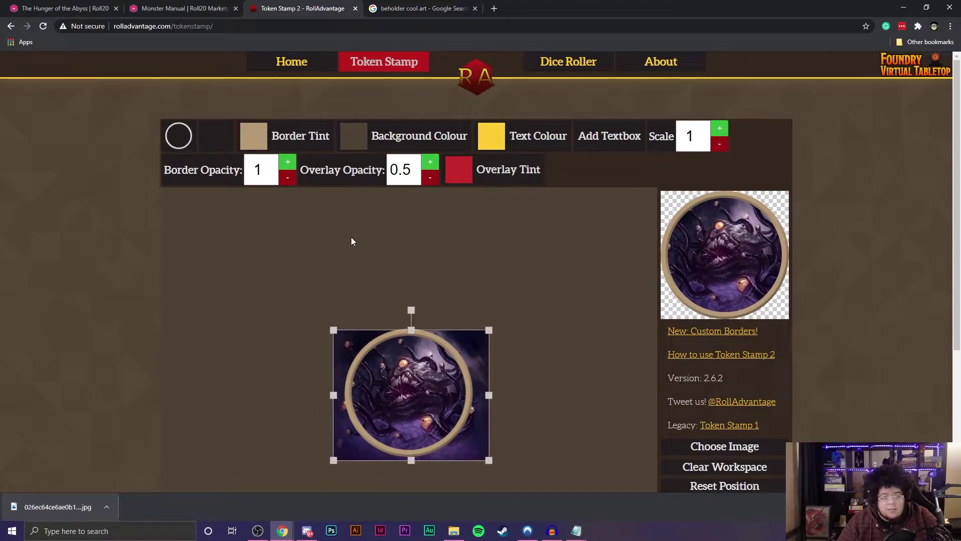
{"action": "left_click", "coordinate": [65, 8]}
{"action": "left_click", "coordinate": [303, 8]}
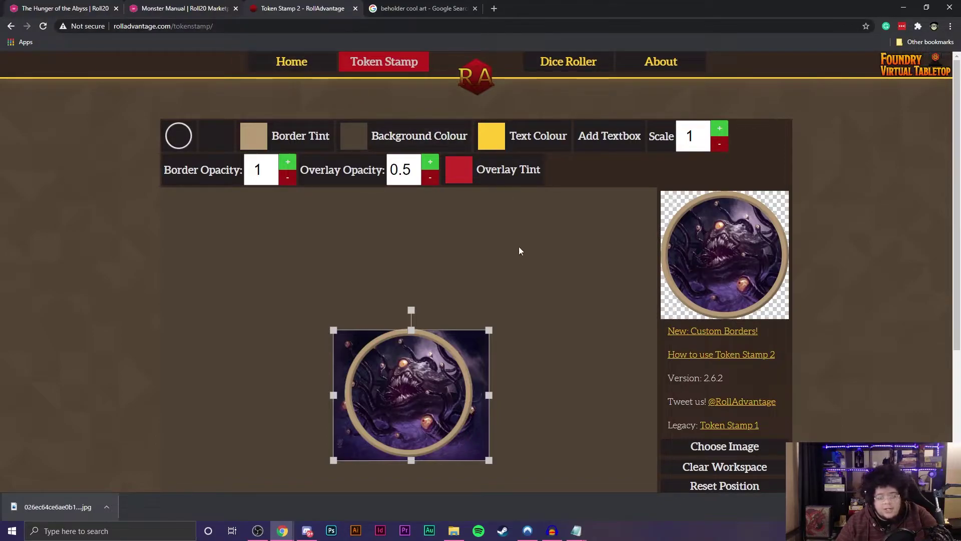
{"action": "left_click", "coordinate": [611, 335]}
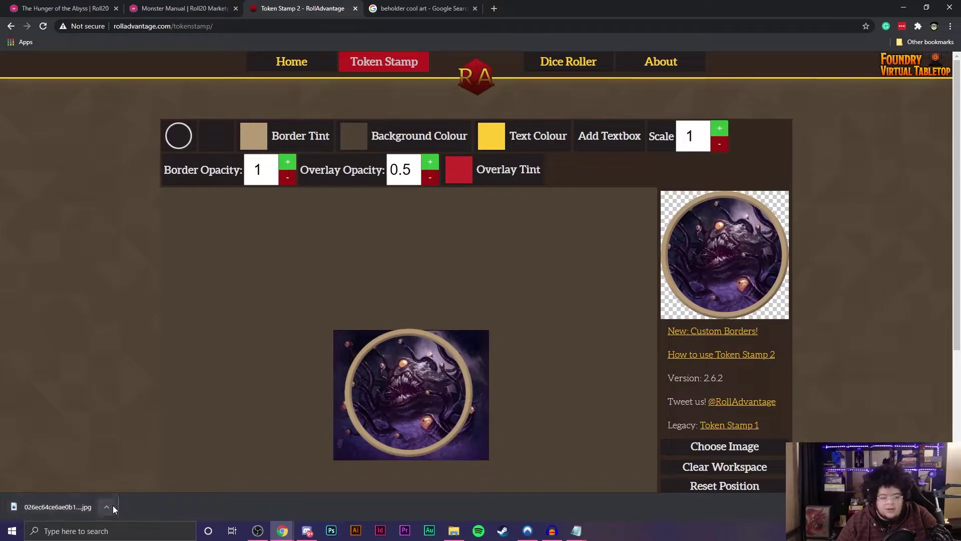
{"action": "left_click_drag", "start_coordinate": [440, 412], "coordinate": [435, 405]}
{"action": "left_click_drag", "start_coordinate": [484, 455], "coordinate": [425, 411]}
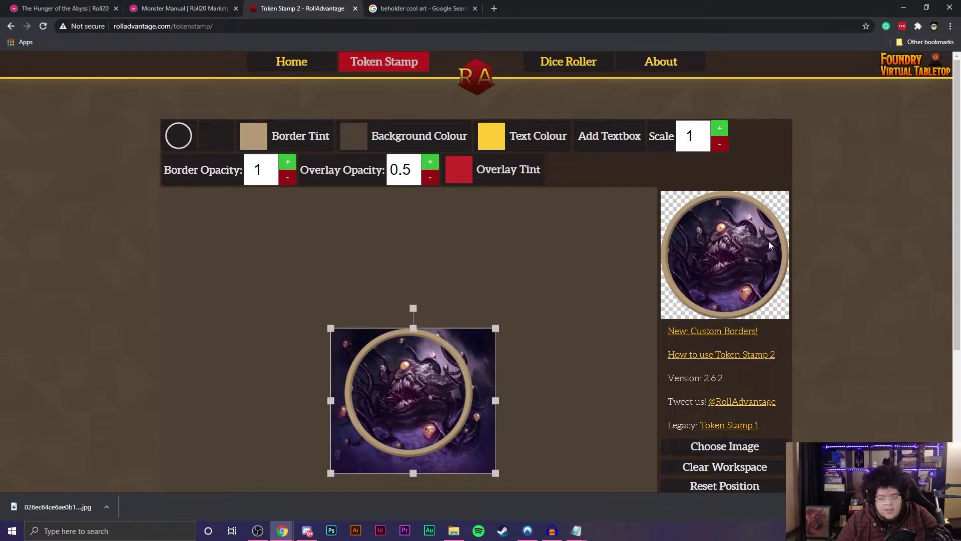
{"action": "left_click", "coordinate": [344, 234]}
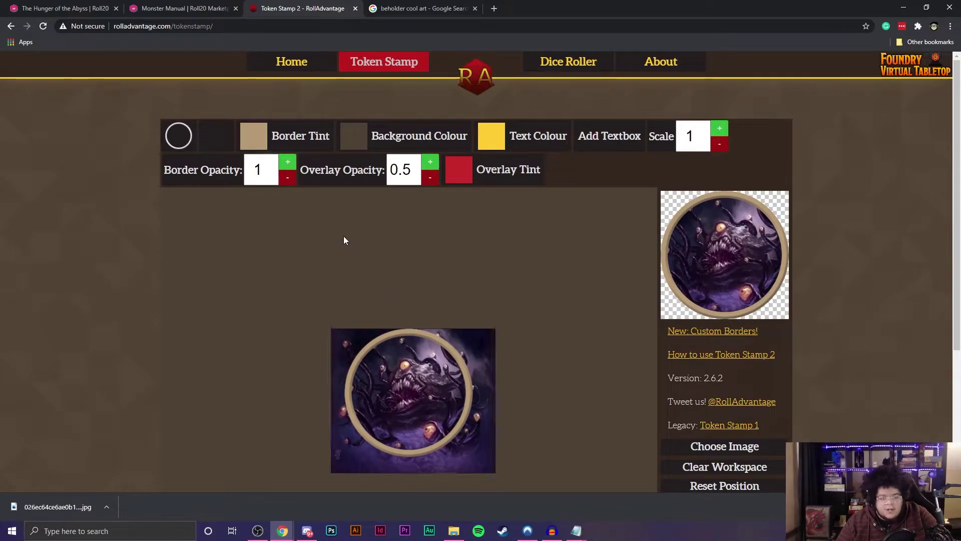
- Set the token's Border Tint to a crimson red
{"action": "left_click", "coordinate": [263, 139]}
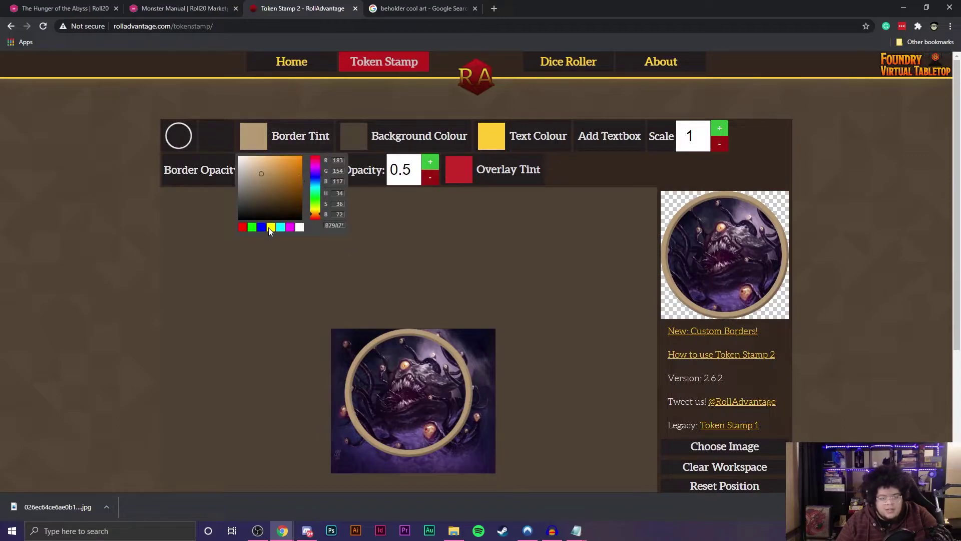
{"action": "mouse_move", "coordinate": [315, 201]}
{"action": "left_mouse_down"}
{"action": "mouse_move", "coordinate": [318, 155]}
{"action": "mouse_move", "coordinate": [302, 158]}
{"action": "mouse_move", "coordinate": [308, 150]}
{"action": "mouse_move", "coordinate": [293, 173]}
{"action": "left_mouse_up"}
{"action": "left_click", "coordinate": [406, 287]}
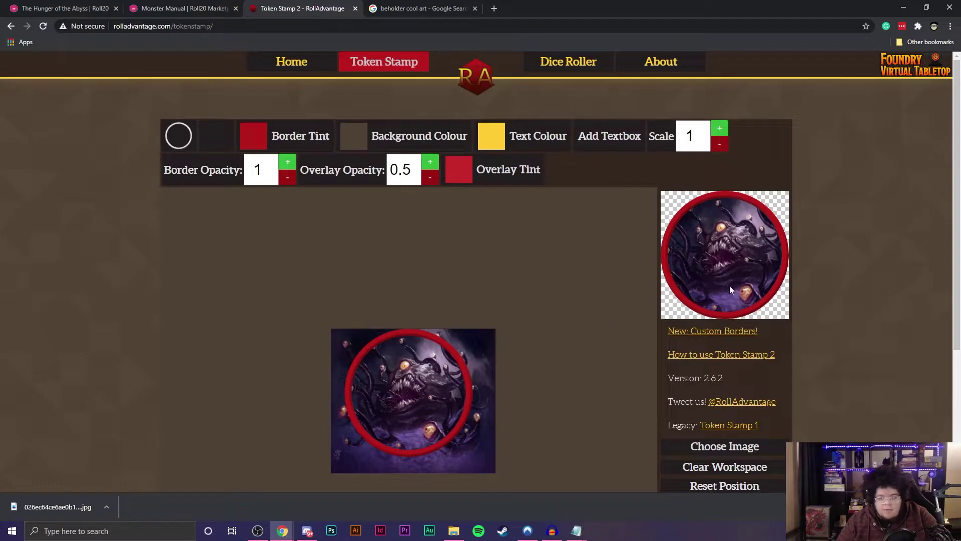
- Save the finished token preview as download.png and show it in its folder
{"action": "right_click", "coordinate": [736, 245]}
{"action": "left_click", "coordinate": [753, 249]}
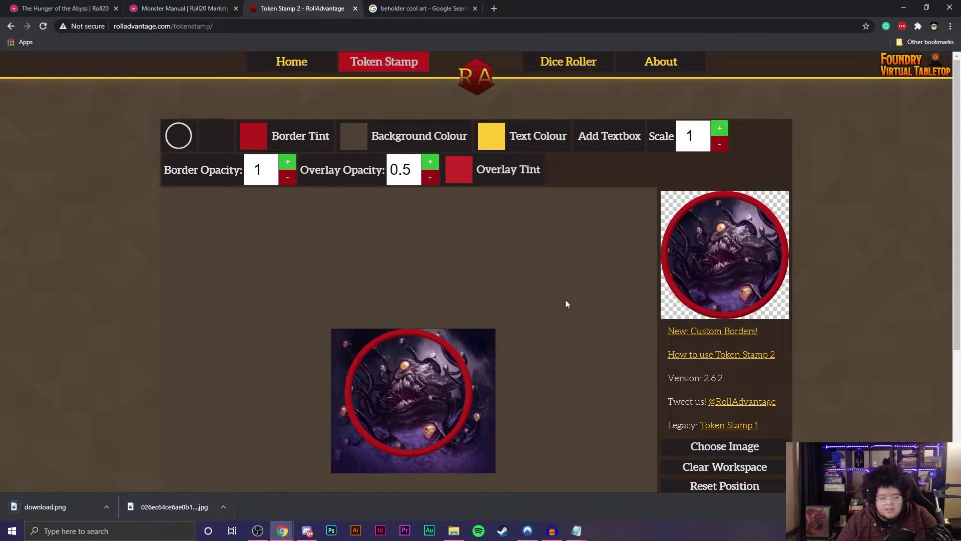
{"action": "left_click", "coordinate": [106, 507]}
{"action": "left_click", "coordinate": [140, 474]}
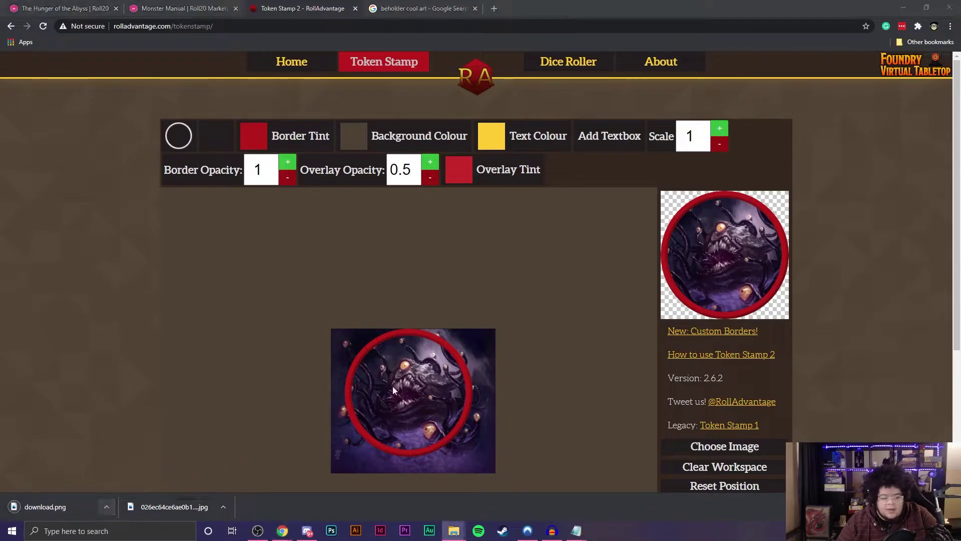
- Drop download.png into Zandarok the Cruel's Avatar slot, save changes and close the sheet
{"action": "left_click", "coordinate": [66, 8]}
{"action": "left_click_drag", "start_coordinate": [201, 129], "coordinate": [490, 90]}
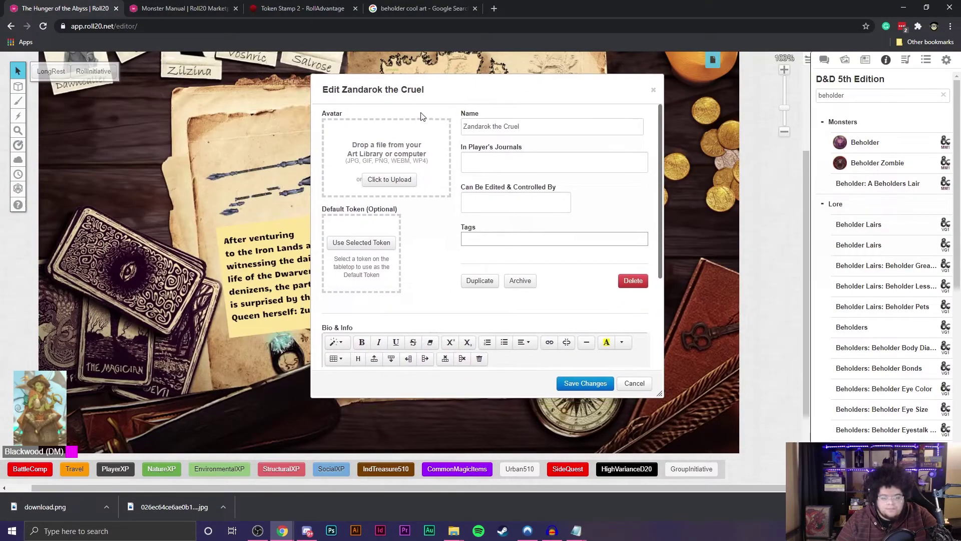
{"action": "left_click_drag", "start_coordinate": [621, 193], "coordinate": [401, 170]}
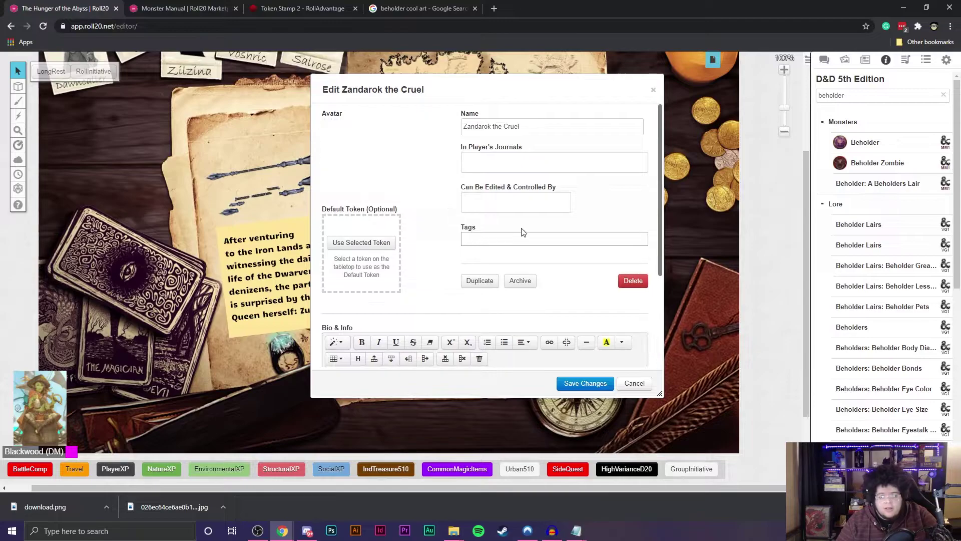
{"action": "left_click", "coordinate": [871, 60]}
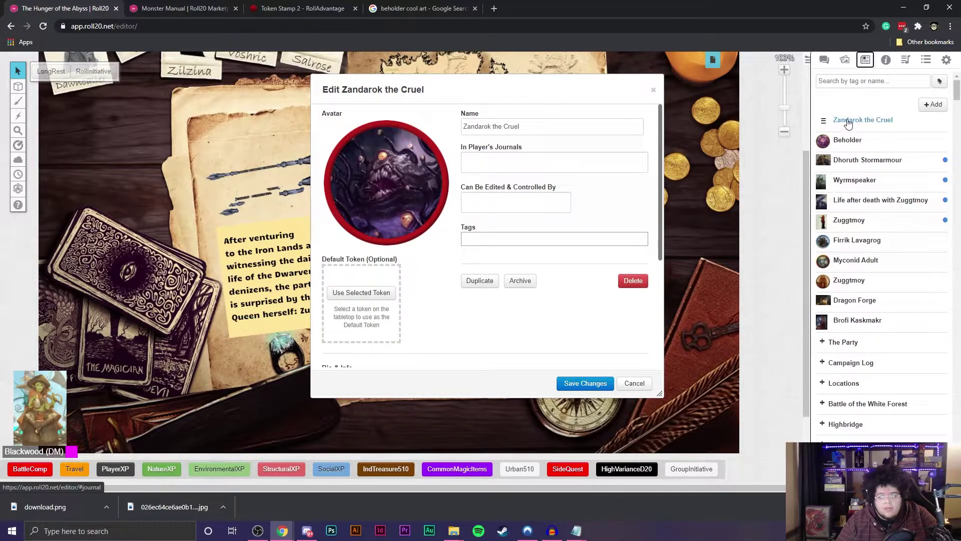
{"action": "left_click", "coordinate": [584, 383]}
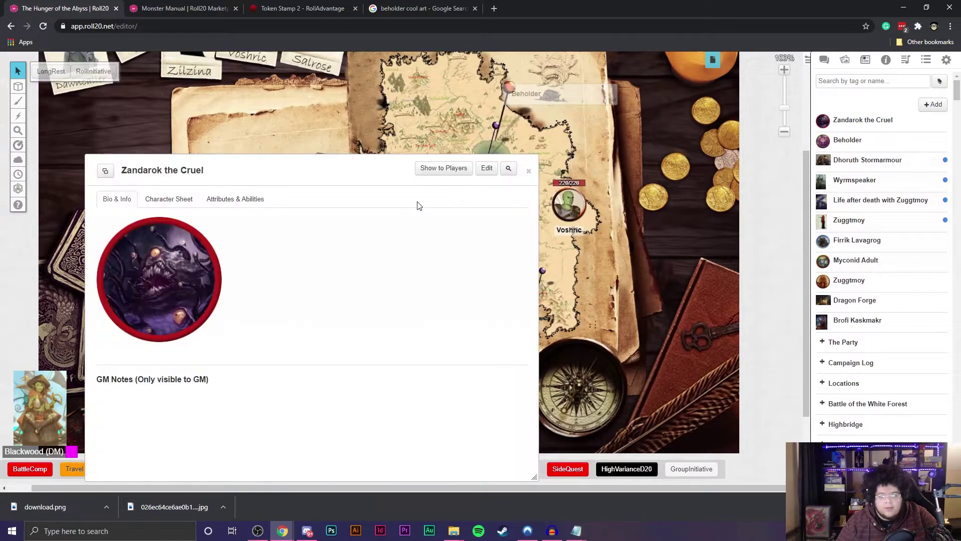
{"action": "left_click", "coordinate": [528, 168]}
- Drag Zandarok from the Journal onto the map, enlarging the token over the Beholder's spot
{"action": "left_click_drag", "start_coordinate": [846, 122], "coordinate": [508, 219]}
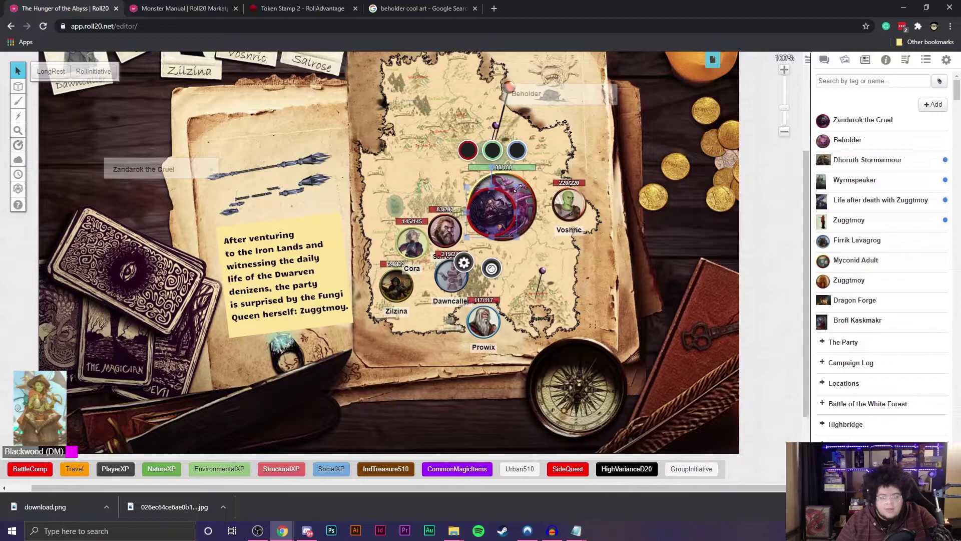
{"action": "left_click", "coordinate": [498, 207]}
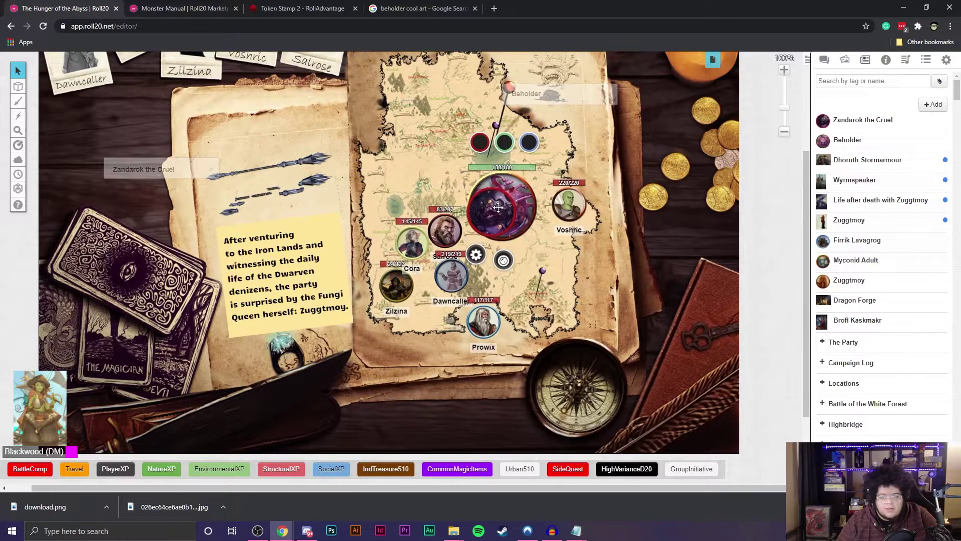
{"action": "left_click_drag", "start_coordinate": [498, 207], "coordinate": [515, 195]}
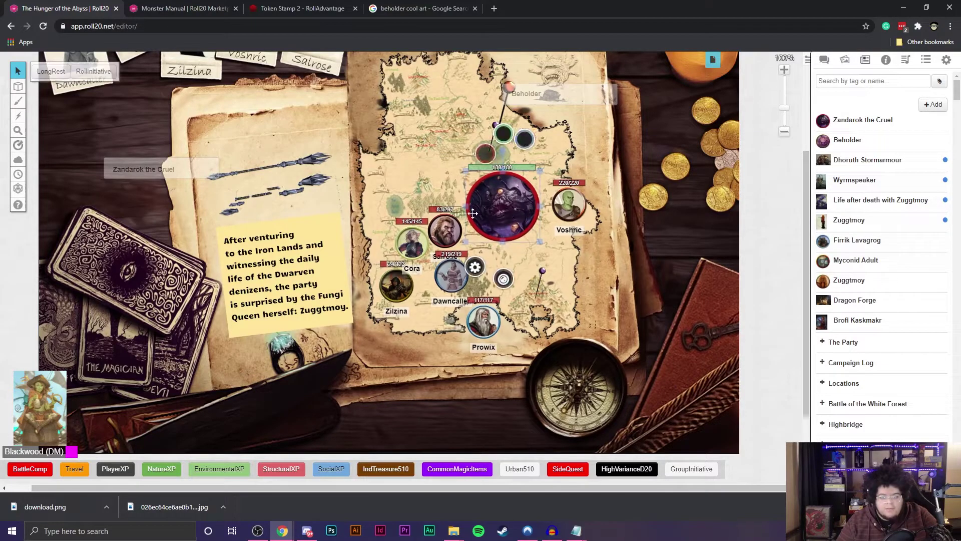
{"action": "mouse_move", "coordinate": [502, 208]}
{"action": "left_mouse_down"}
{"action": "mouse_move", "coordinate": [411, 201]}
{"action": "mouse_move", "coordinate": [499, 213]}
{"action": "left_mouse_up"}
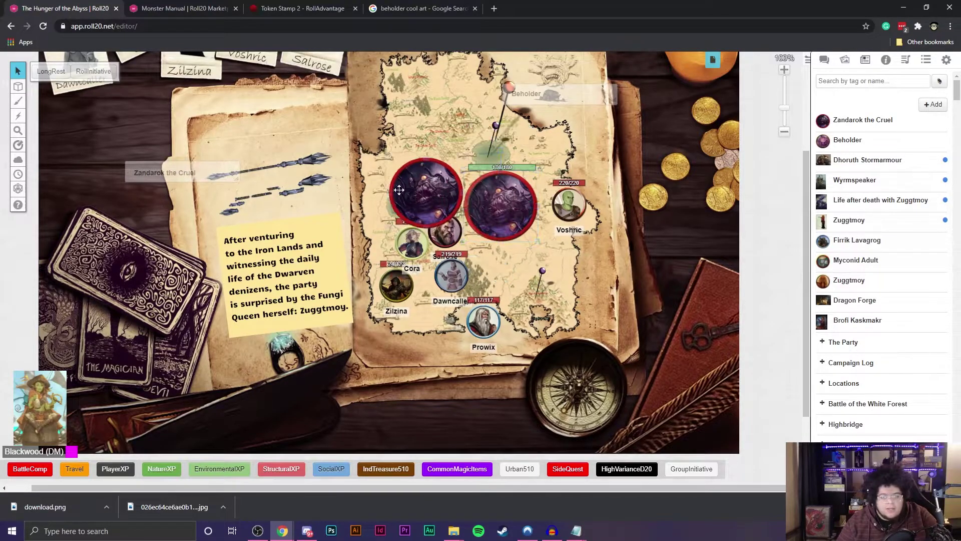
- Link the Zandarok token's Bar 1 to hp and Bar 2 to ac, then save the settings
{"action": "double_click", "coordinate": [522, 179]}
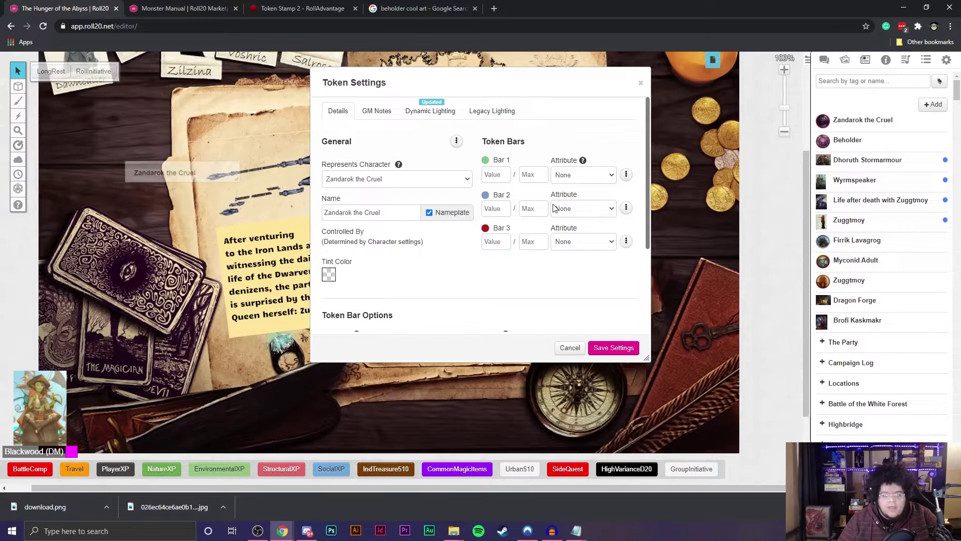
{"action": "left_click", "coordinate": [588, 178]}
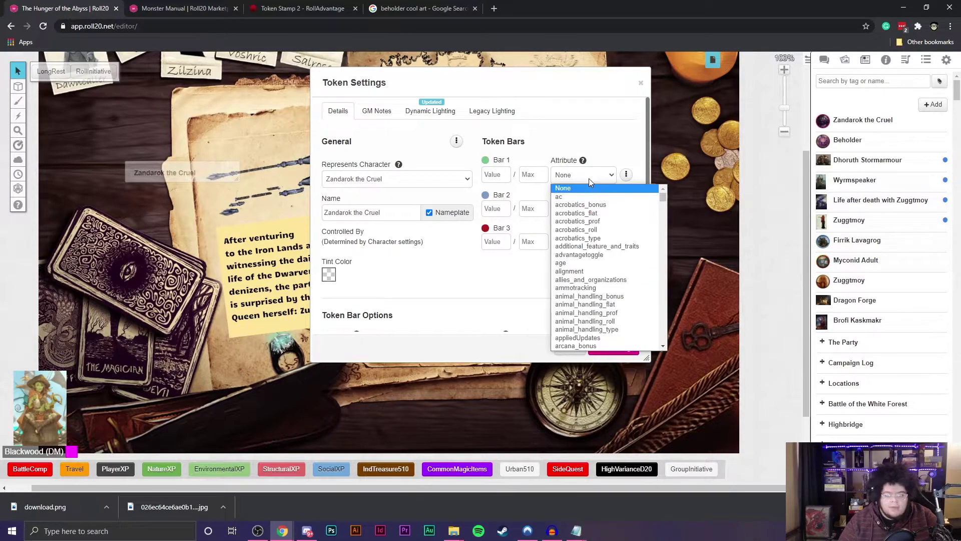
{"action": "type", "text": "hp"}
{"action": "key", "text": "Return"}
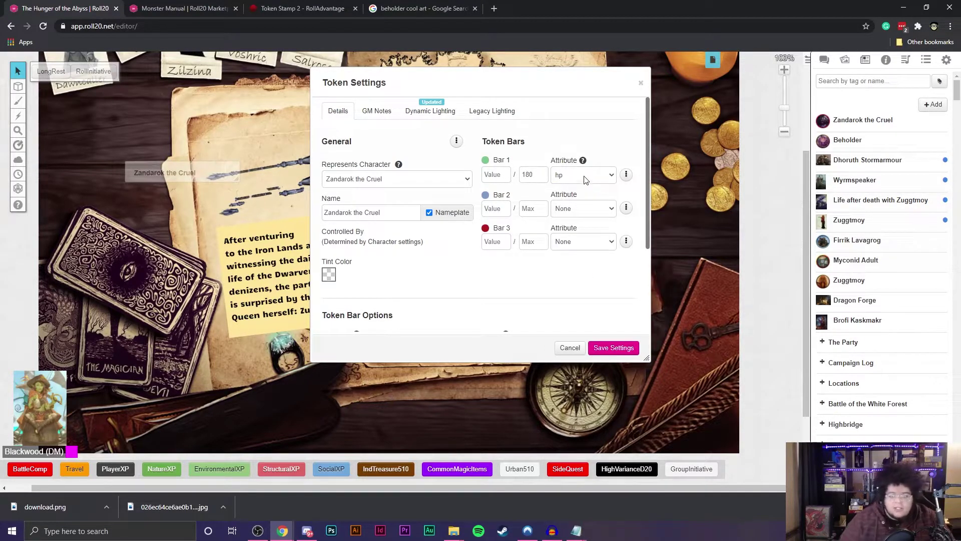
{"action": "left_click", "coordinate": [578, 219]}
{"action": "key", "text": "Escape"}
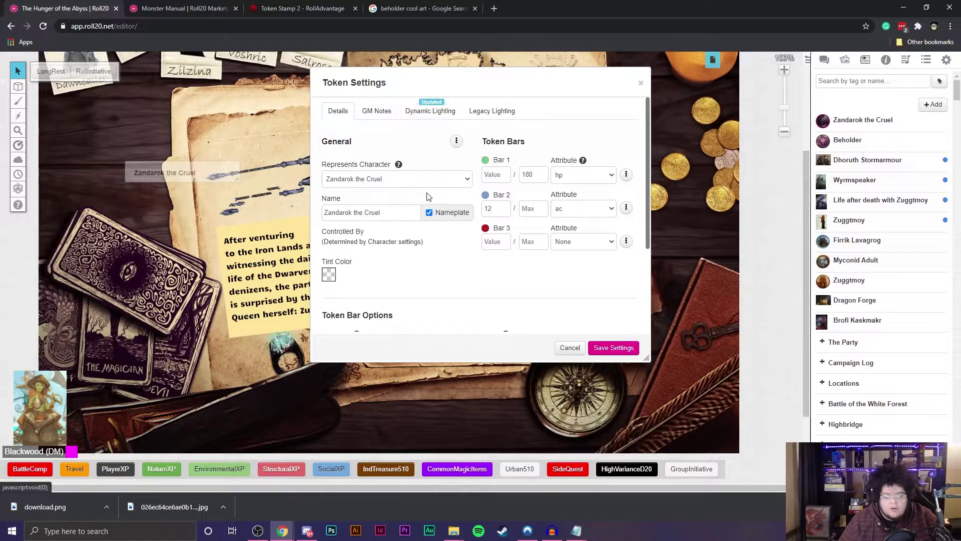
{"action": "scroll", "coordinate": [437, 270], "scroll_direction": "down", "scroll_amount": 5}
{"action": "scroll", "coordinate": [430, 263], "scroll_direction": "up", "scroll_amount": 5}
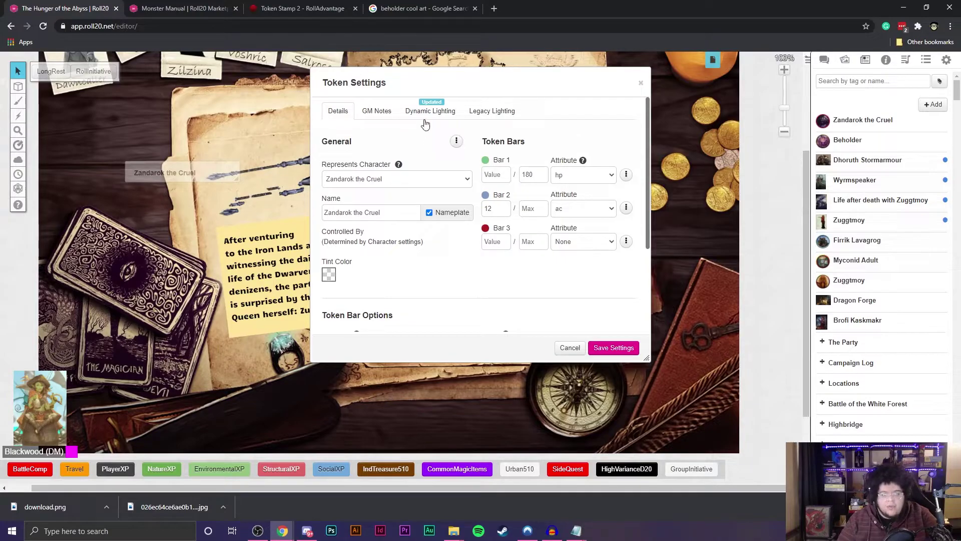
{"action": "scroll", "coordinate": [446, 200], "scroll_direction": "down", "scroll_amount": 3}
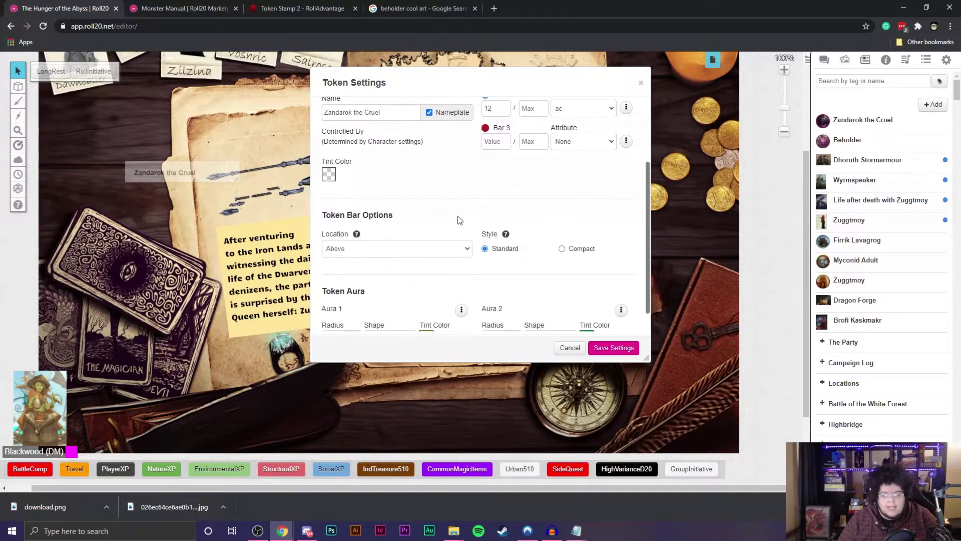
{"action": "scroll", "coordinate": [461, 221], "scroll_direction": "up", "scroll_amount": 2}
{"action": "scroll", "coordinate": [461, 221], "scroll_direction": "down", "scroll_amount": 4}
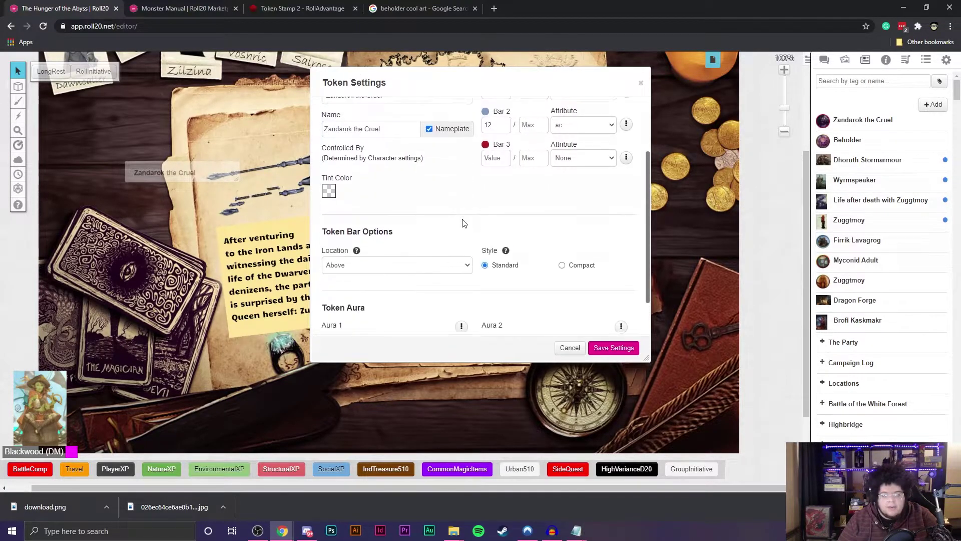
{"action": "left_click", "coordinate": [613, 347]}
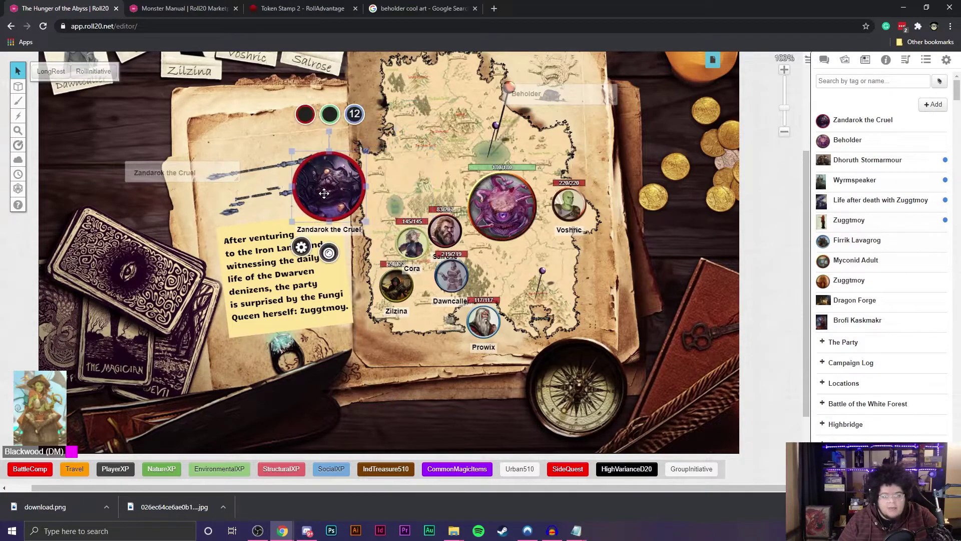
- Set the token's Bar 1 current value to 180 in Token Settings and save
{"action": "double_click", "coordinate": [324, 193]}
{"action": "left_click", "coordinate": [625, 176]}
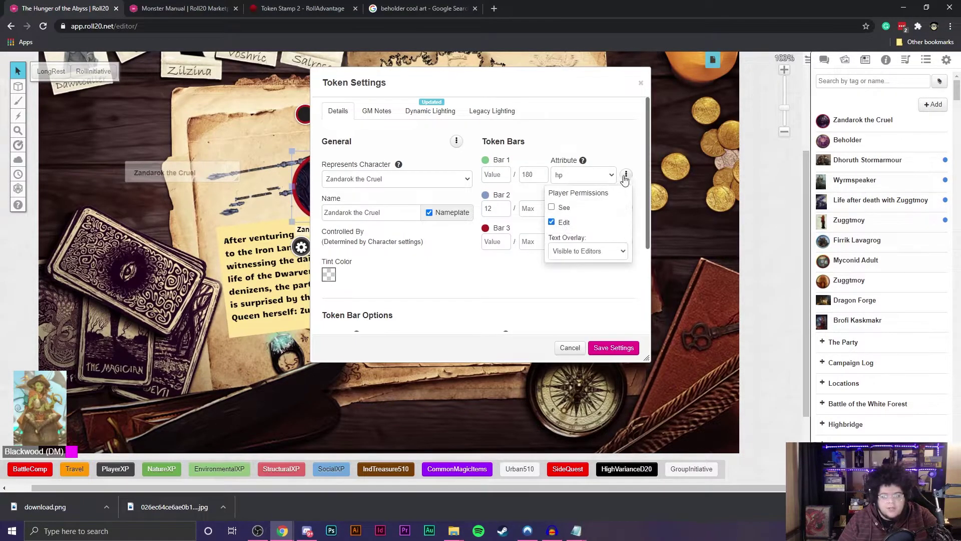
{"action": "left_click", "coordinate": [491, 175]}
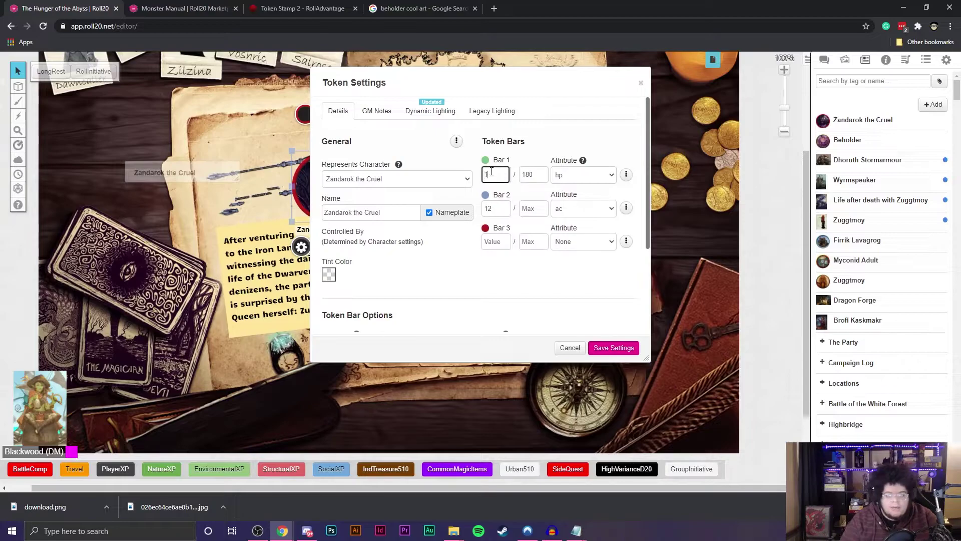
{"action": "left_click", "coordinate": [605, 347]}
- Apply -20 to the token's hit point bubble, dropping it to 160
{"action": "left_click", "coordinate": [345, 188]}
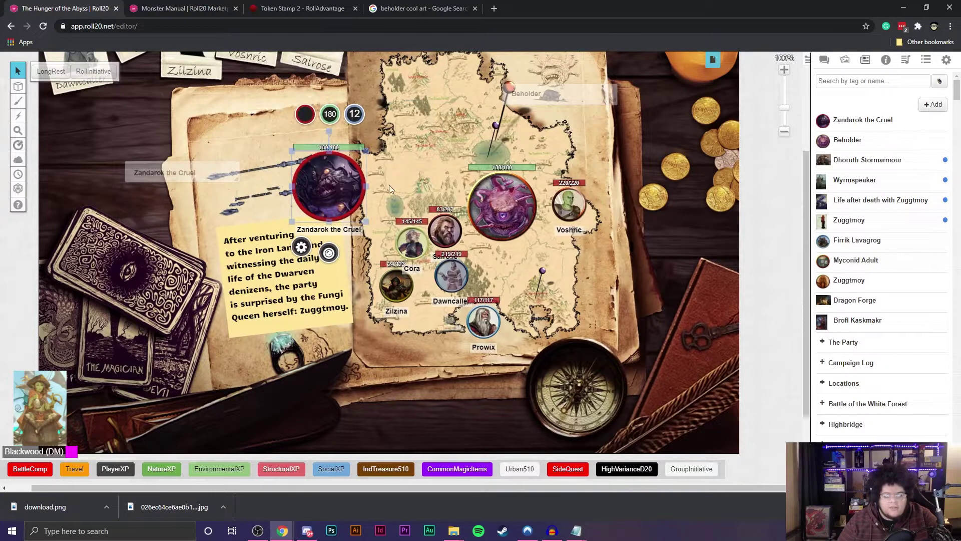
{"action": "left_click", "coordinate": [329, 116]}
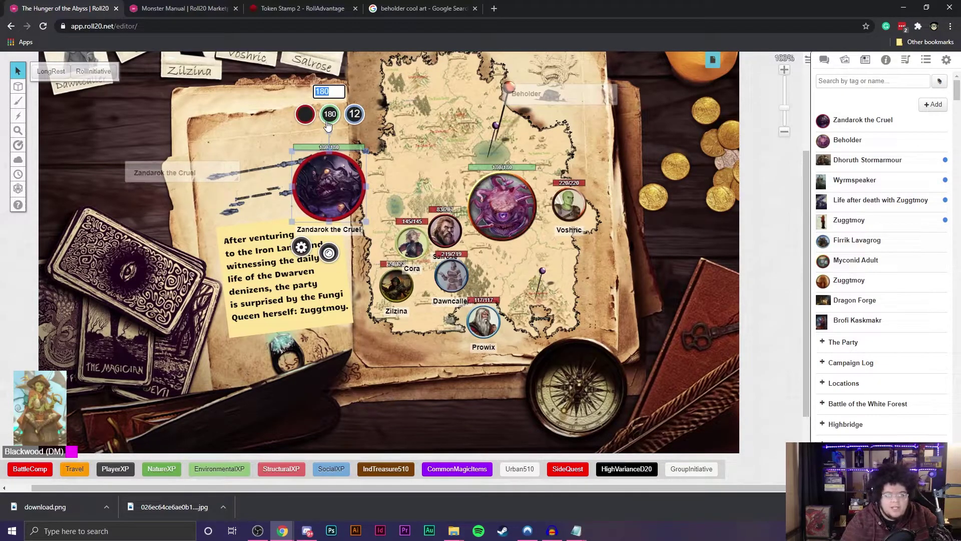
{"action": "type", "text": "-20"}
{"action": "key", "text": "Return"}
{"action": "left_click", "coordinate": [335, 128]}
- Restore Zandarok's hit point bar to 180
{"action": "left_click", "coordinate": [344, 174]}
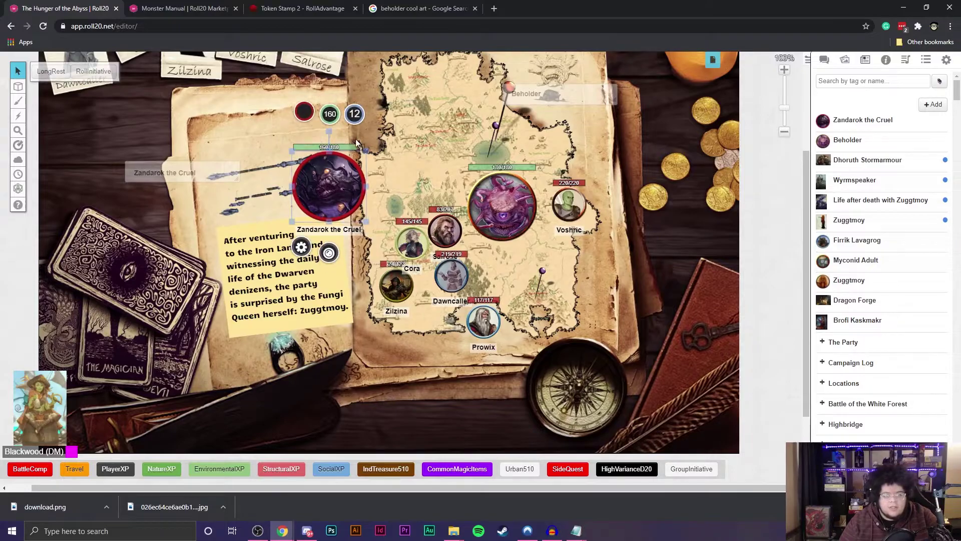
{"action": "left_click", "coordinate": [329, 115]}
{"action": "type", "text": "180"}
{"action": "key", "text": "Return"}
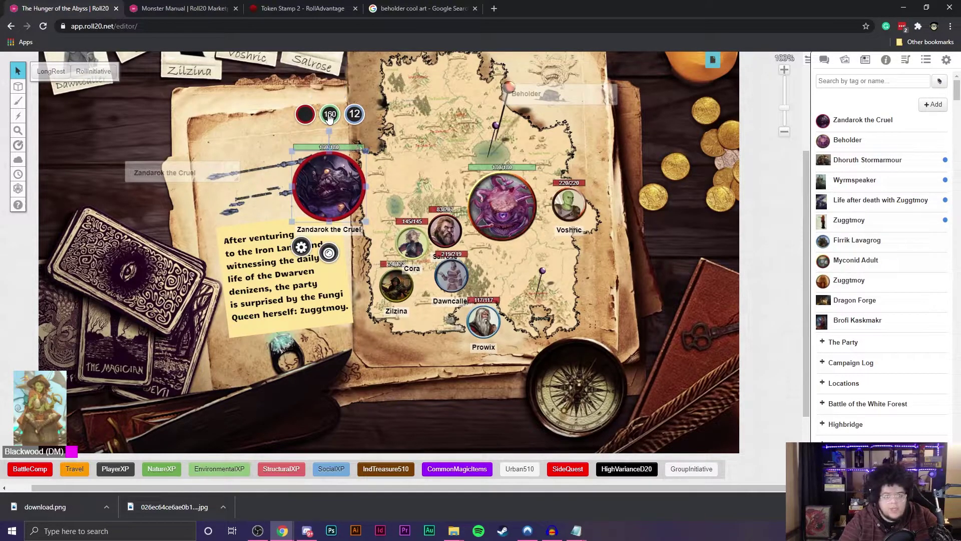
{"action": "left_click", "coordinate": [399, 147]}
{"action": "left_click", "coordinate": [358, 181]}
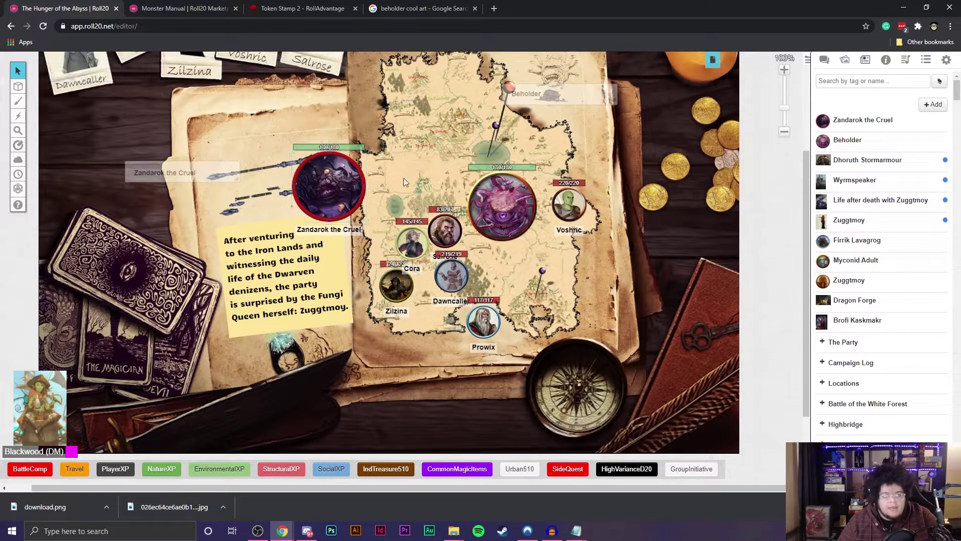
- Make the selected red-bordered token Zandarok's default token and save the character
{"action": "double_click", "coordinate": [295, 166]}
{"action": "left_click_drag", "start_coordinate": [294, 165], "coordinate": [542, 107]}
{"action": "left_click", "coordinate": [733, 112]}
{"action": "left_click_drag", "start_coordinate": [424, 95], "coordinate": [635, 85]}
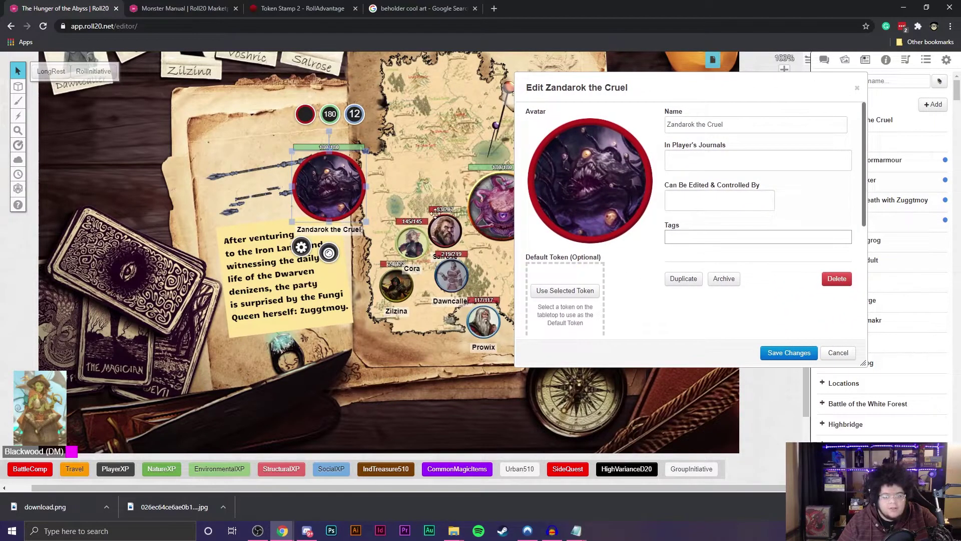
{"action": "left_click", "coordinate": [326, 193]}
{"action": "left_click", "coordinate": [334, 186]}
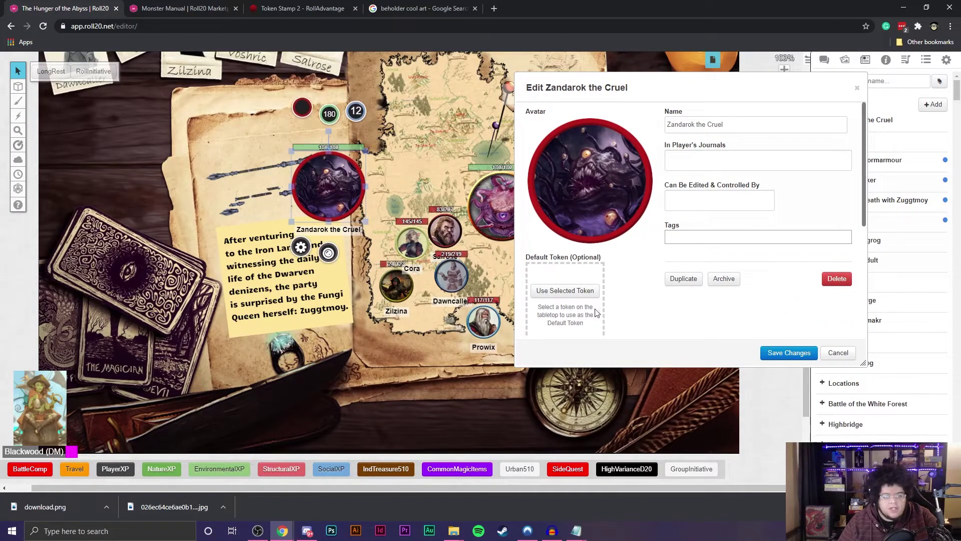
{"action": "left_click", "coordinate": [565, 292]}
{"action": "left_click", "coordinate": [774, 354]}
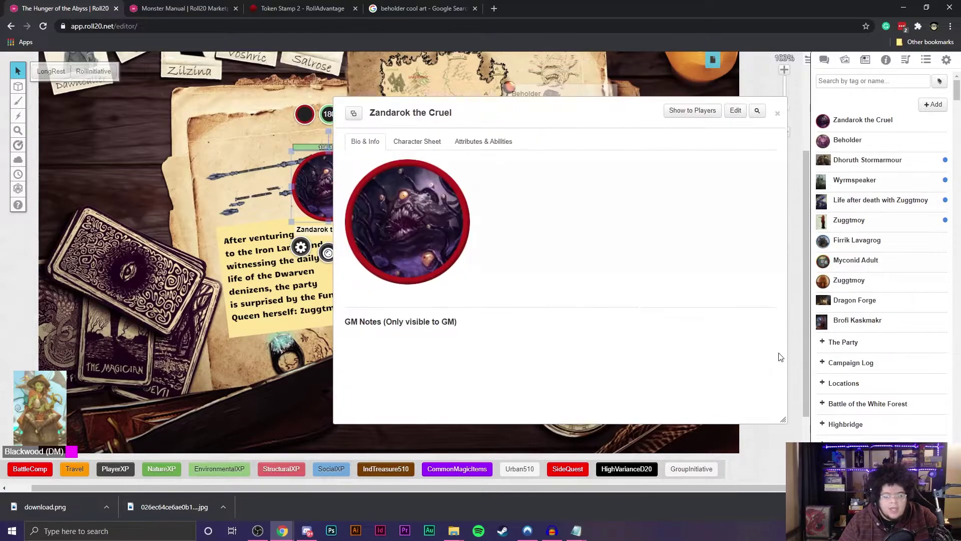
{"action": "key", "text": "Escape"}
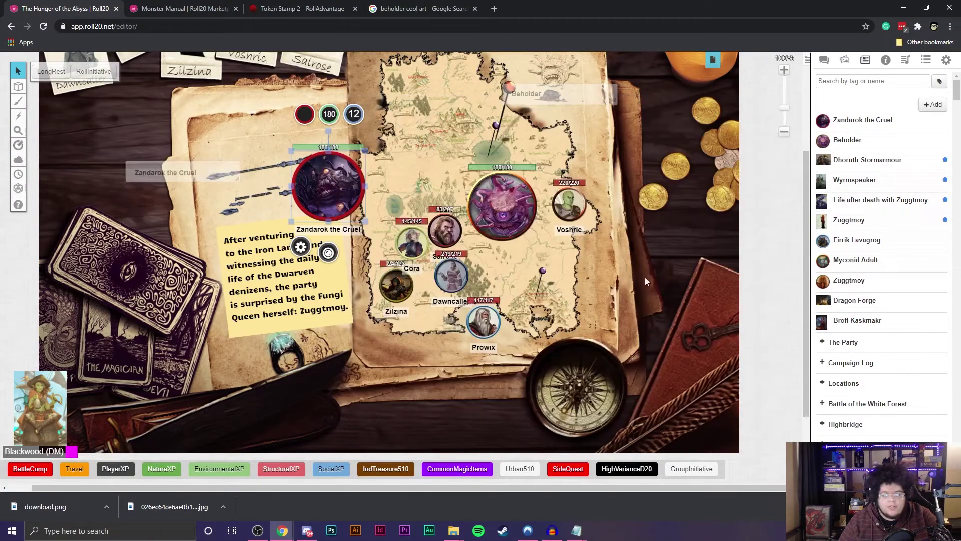
- Place two more Zandarok tokens from the Journal and cluster all three on the story note
{"action": "left_click", "coordinate": [642, 284]}
{"action": "left_click_drag", "start_coordinate": [873, 121], "coordinate": [570, 299]}
{"action": "left_click_drag", "start_coordinate": [861, 133], "coordinate": [648, 280]}
{"action": "left_click", "coordinate": [566, 278]}
{"action": "left_click_drag", "start_coordinate": [567, 279], "coordinate": [401, 126]}
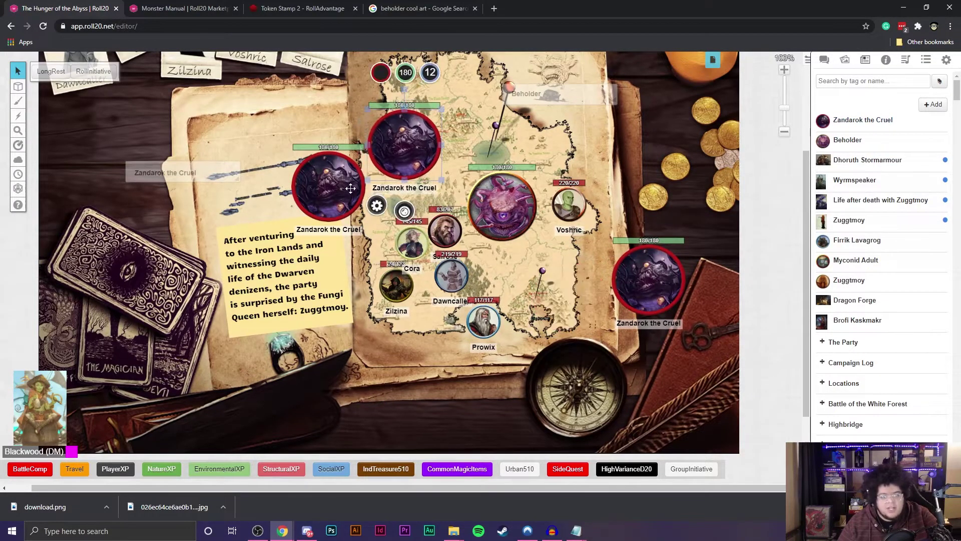
{"action": "left_click_drag", "start_coordinate": [325, 213], "coordinate": [255, 314]}
{"action": "left_click_drag", "start_coordinate": [386, 161], "coordinate": [256, 207]}
{"action": "left_click_drag", "start_coordinate": [648, 280], "coordinate": [331, 240]}
{"action": "left_click", "coordinate": [501, 278]}
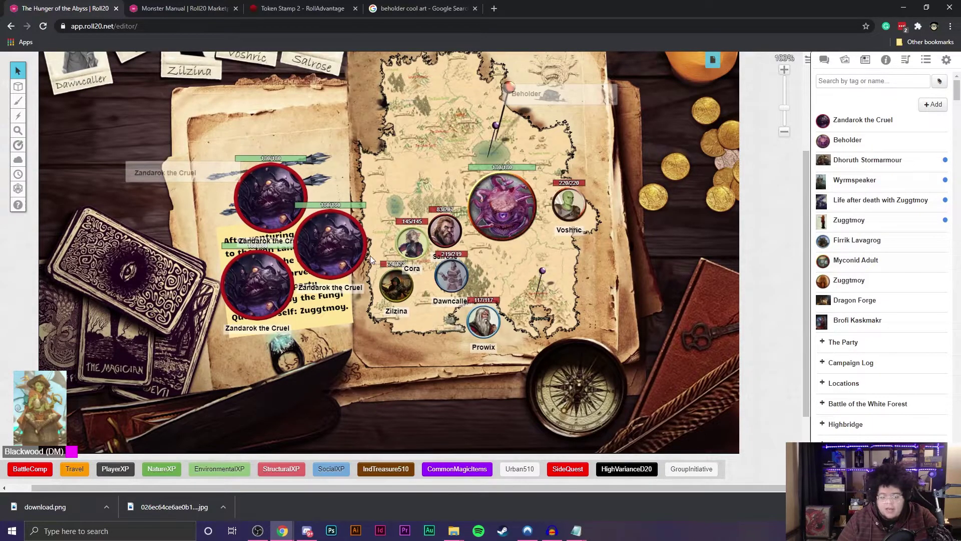
{"action": "left_click", "coordinate": [335, 248]}
- Open Zandarok's character sheet from the middle token and reposition it
{"action": "left_click", "coordinate": [334, 245]}
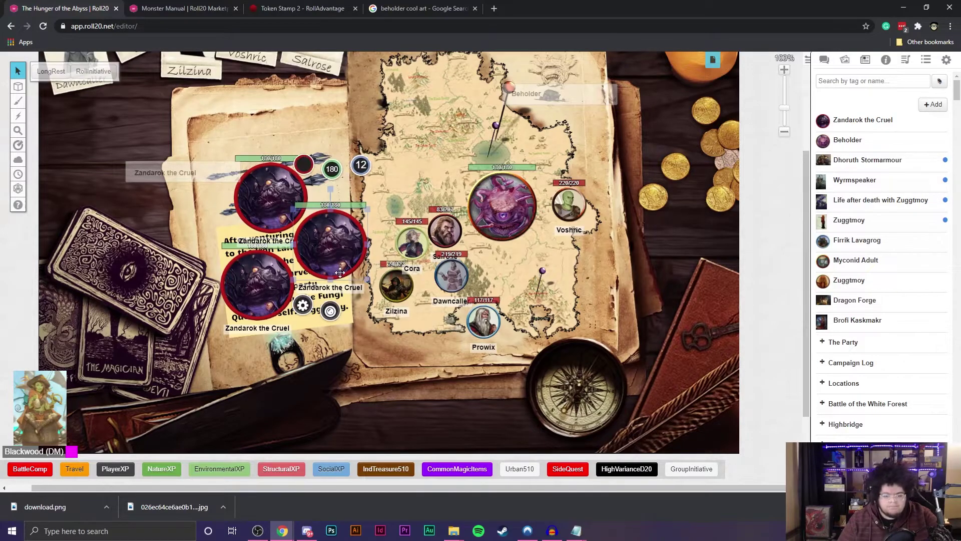
{"action": "double_click", "coordinate": [158, 171]}
{"action": "left_click_drag", "start_coordinate": [449, 113], "coordinate": [546, 78]}
{"action": "scroll", "coordinate": [581, 193], "scroll_direction": "down", "scroll_amount": 2}
{"action": "scroll", "coordinate": [578, 198], "scroll_direction": "up", "scroll_amount": 2}
{"action": "scroll", "coordinate": [576, 200], "scroll_direction": "down", "scroll_amount": 1}
{"action": "scroll", "coordinate": [570, 207], "scroll_direction": "up", "scroll_amount": 1}
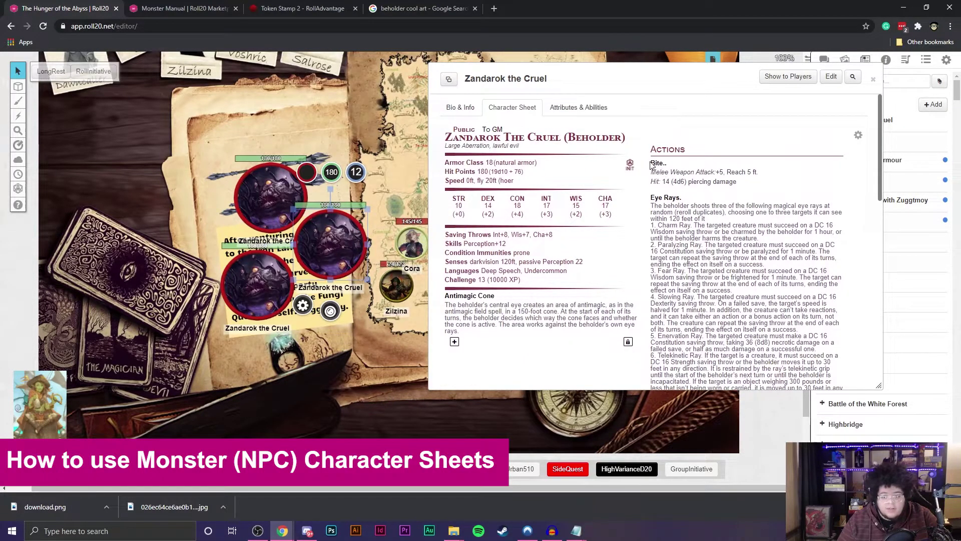
{"action": "left_click_drag", "start_coordinate": [646, 80], "coordinate": [544, 76]}
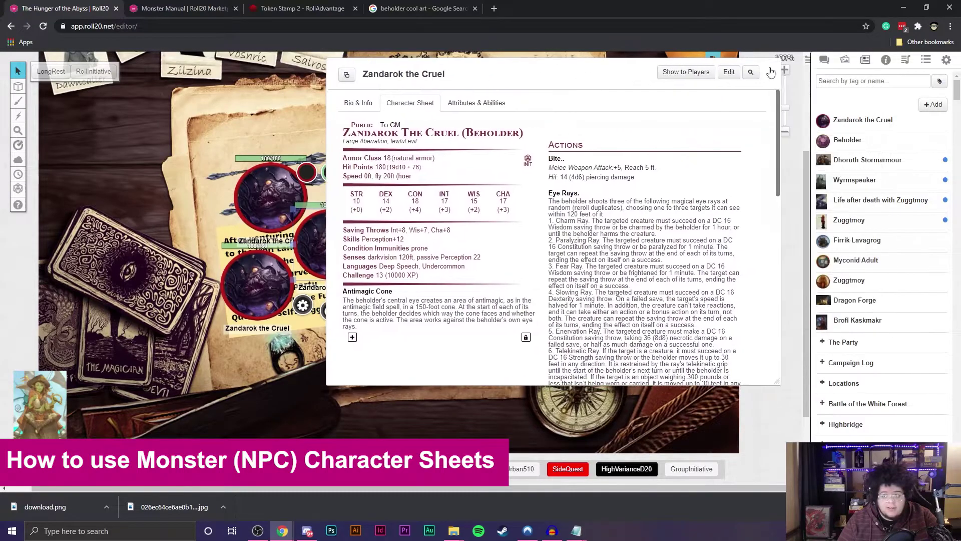
- Roll the Bite attack from the Chat tab, posting 18 piercing damage, then close the sheet
{"action": "left_click", "coordinate": [823, 59]}
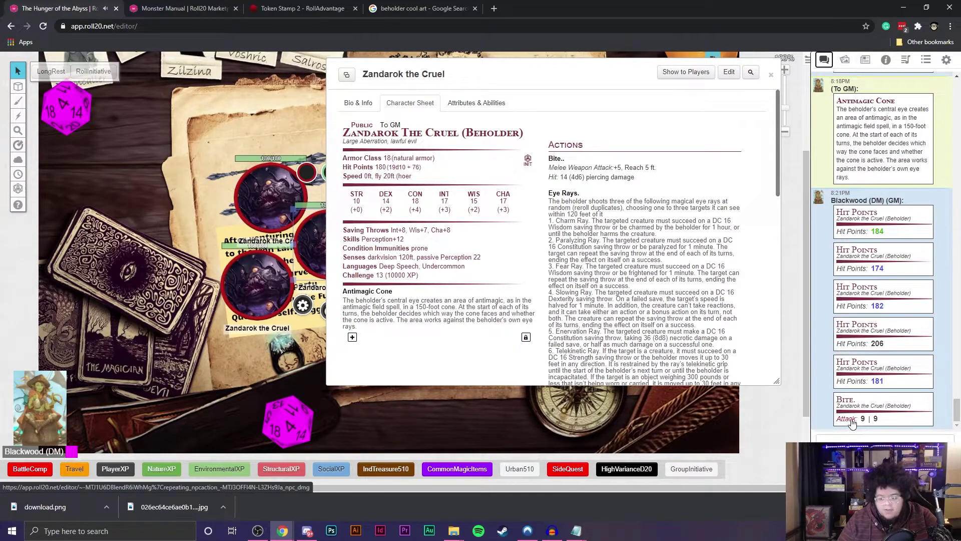
{"action": "mouse_move", "coordinate": [863, 421]}
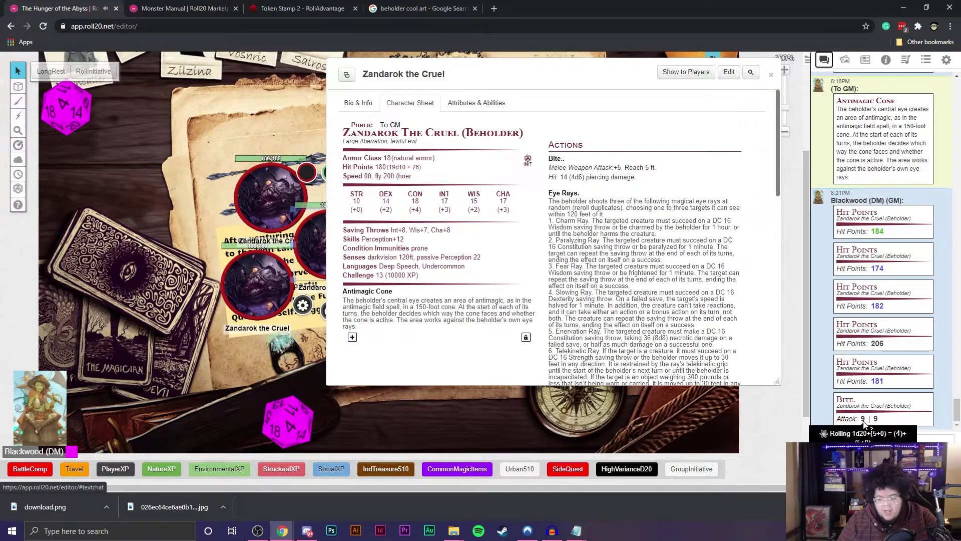
{"action": "left_click", "coordinate": [841, 421]}
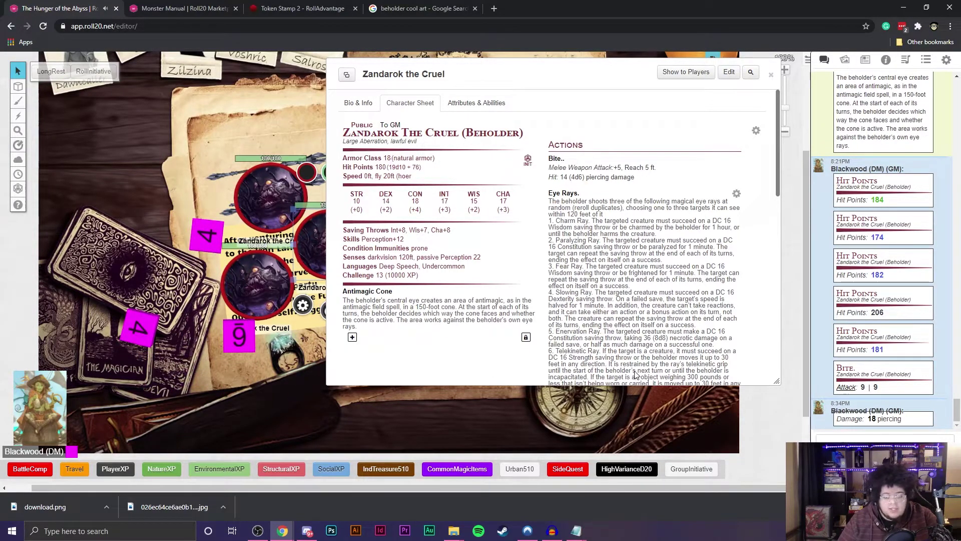
{"action": "left_click", "coordinate": [435, 399]}
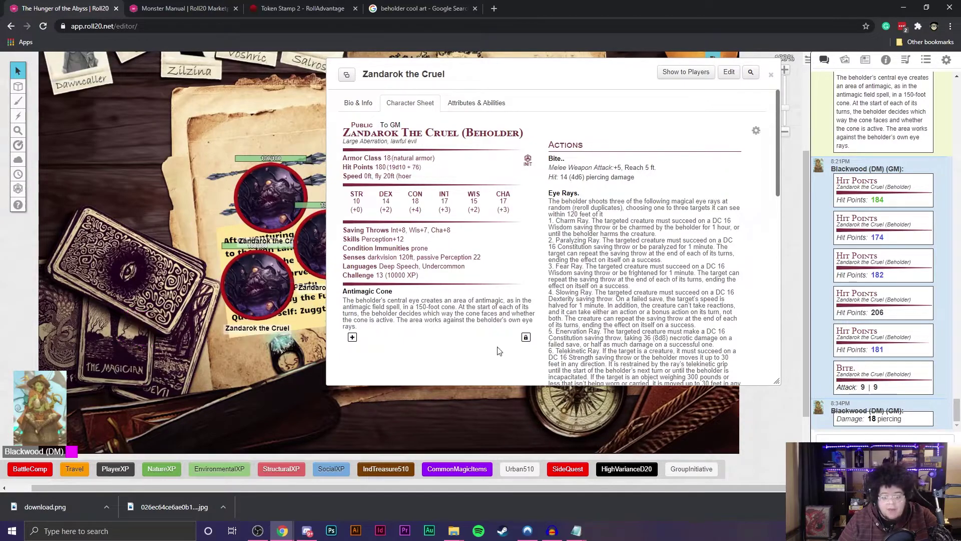
{"action": "key", "text": "Escape"}
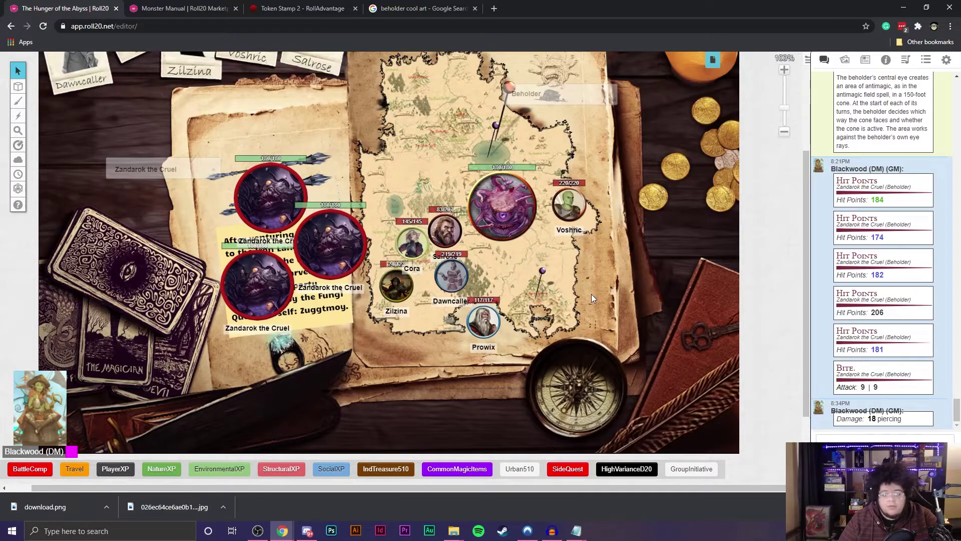
{"action": "left_click", "coordinate": [507, 204]}
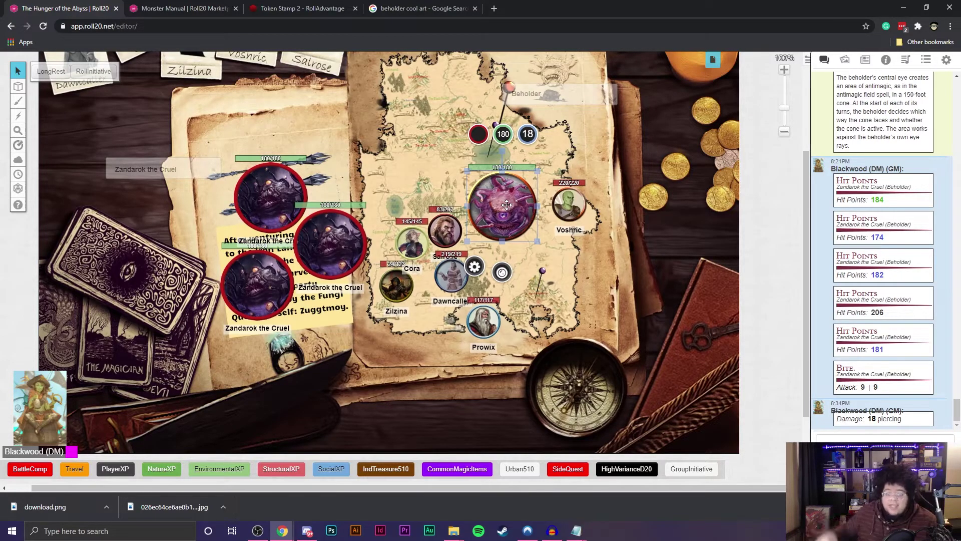
{"action": "left_click", "coordinate": [561, 134]}
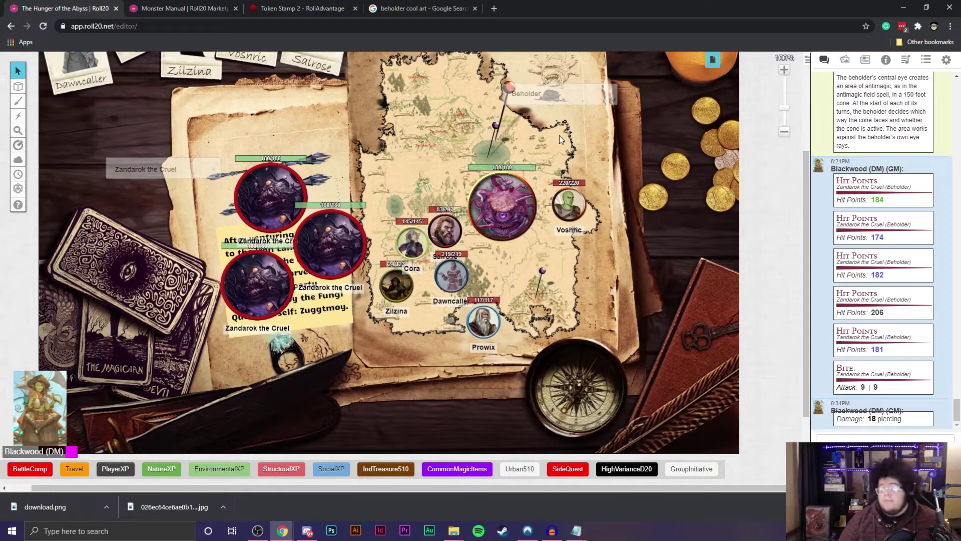